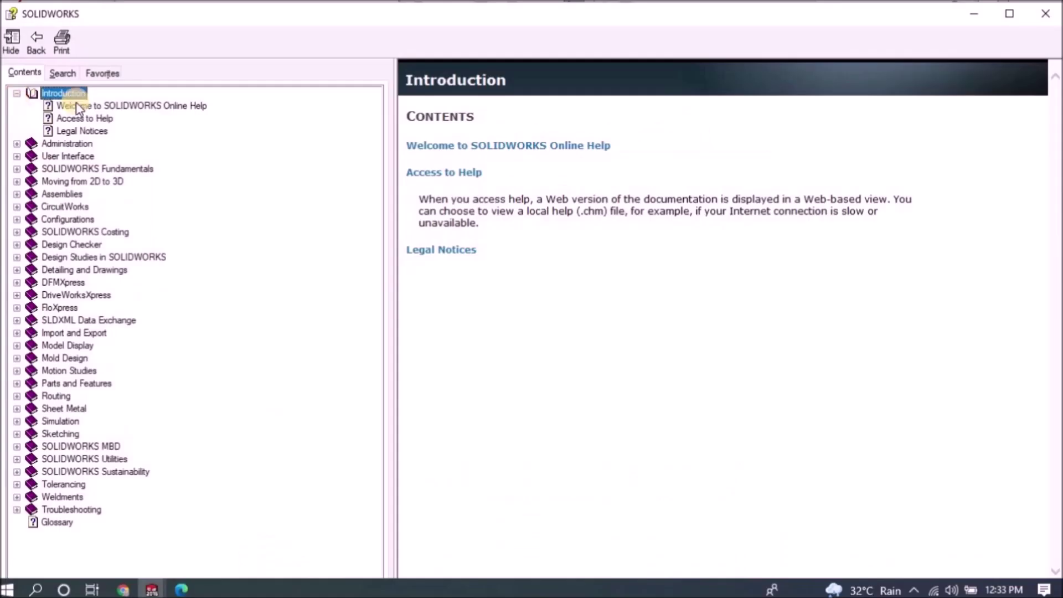
Browse the Welcome, Access to Help and Legal Notices help topics.
left_click(78, 106)
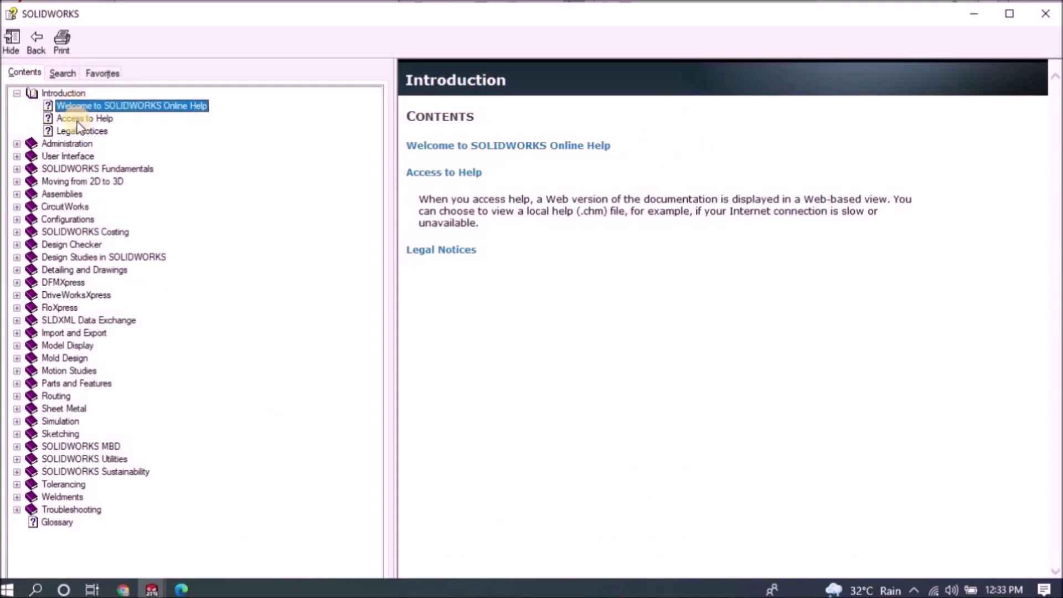
left_click(79, 121)
left_click(80, 134)
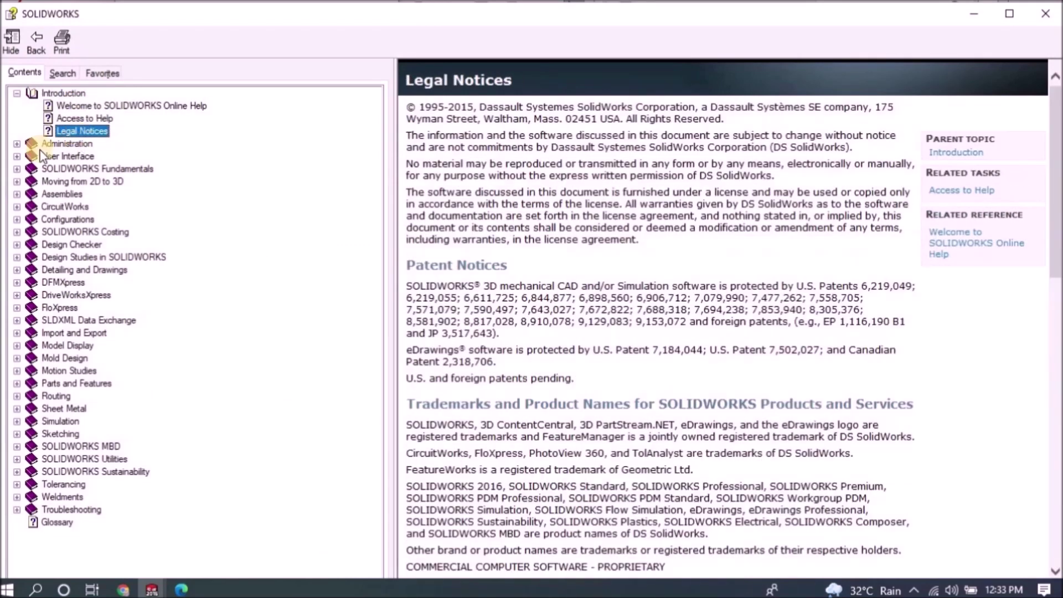
Expand Administration and the Installation and Administration Guide, then orbit the control arm model.
left_click(17, 144)
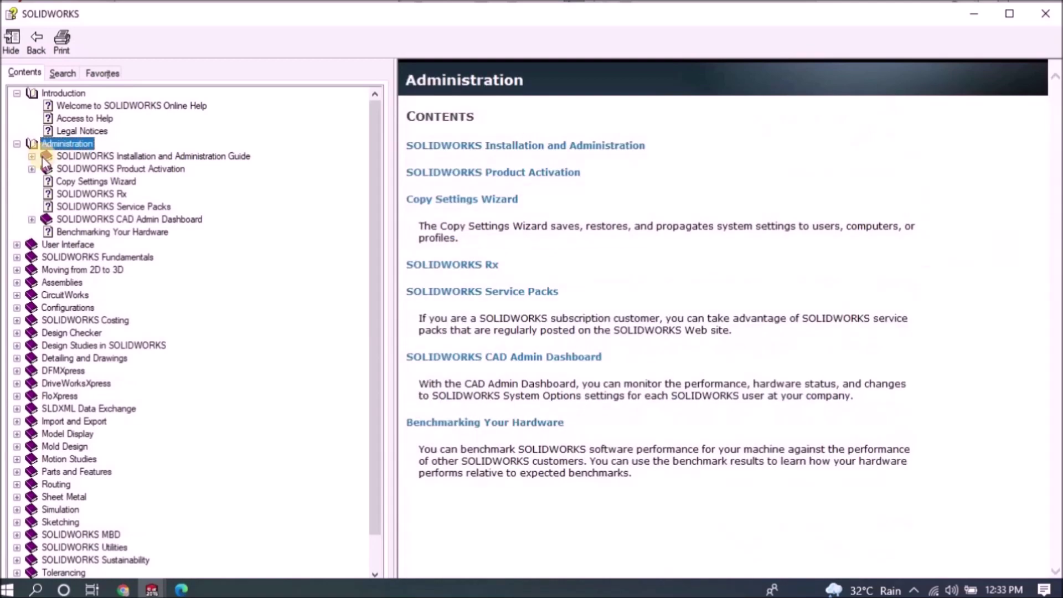
left_click(31, 156)
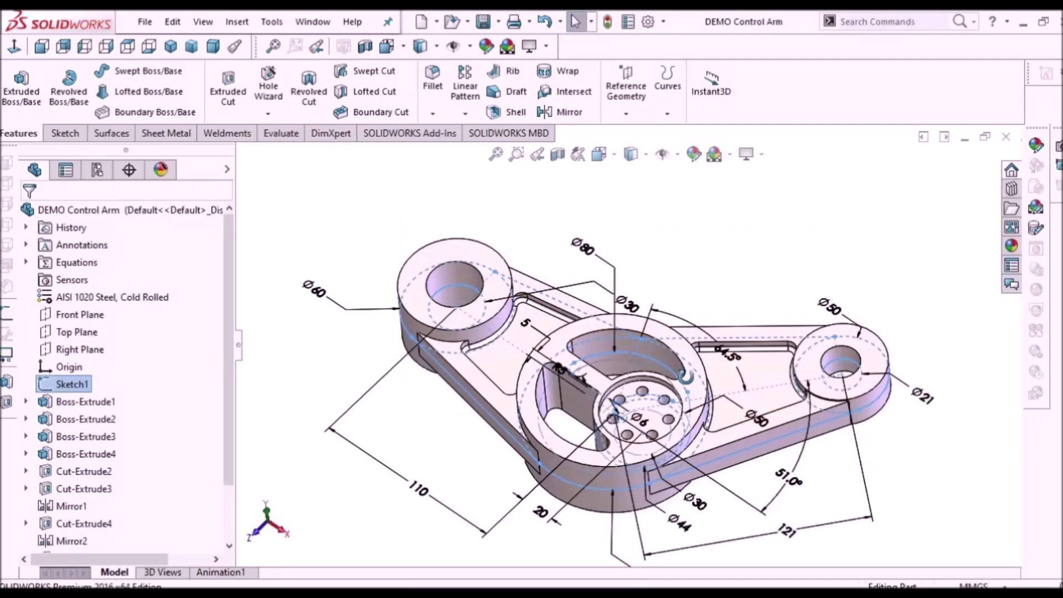
scroll(713, 288, "down", 5)
mouse_move(713, 287)
middle_mouse_down()
mouse_move(775, 268)
mouse_move(799, 308)
mouse_move(704, 310)
mouse_move(672, 327)
mouse_move(721, 263)
middle_mouse_up()
Hide the sketch dimensions, commit the boundary surface and orbit to inspect it.
left_click(721, 262)
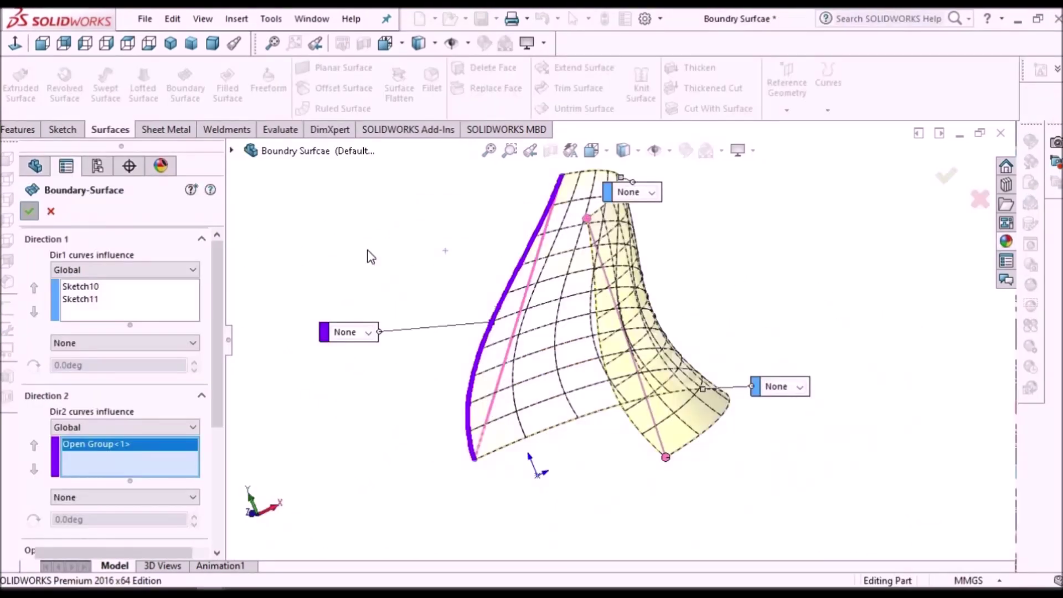
key("Return")
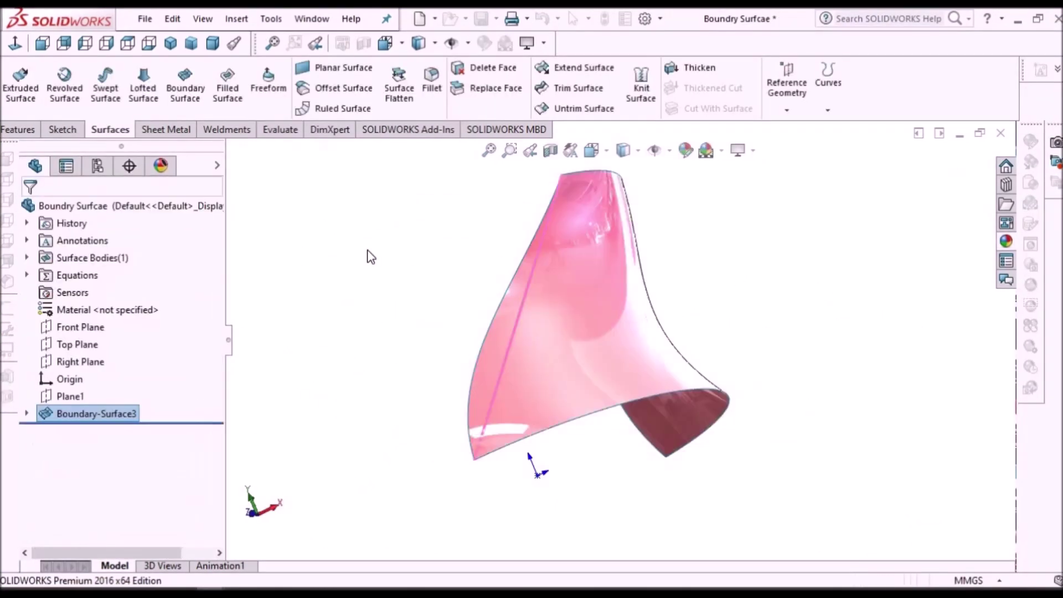
middle_click_drag(635, 339, 501, 325)
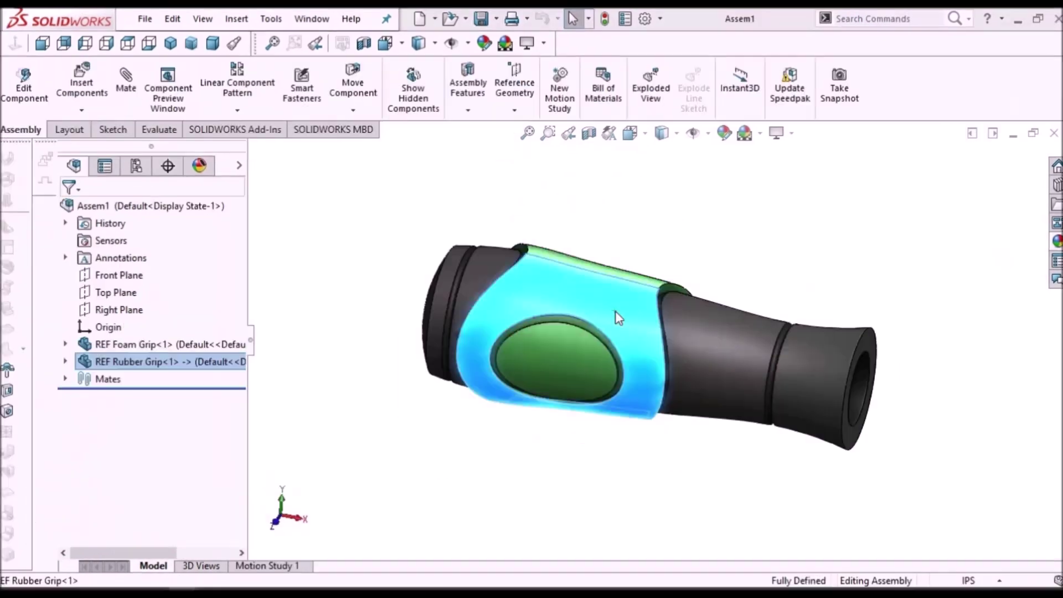
Isolate the rubber grip, then orbit the bracket displacement plot and perforated tube.
right_click(621, 309)
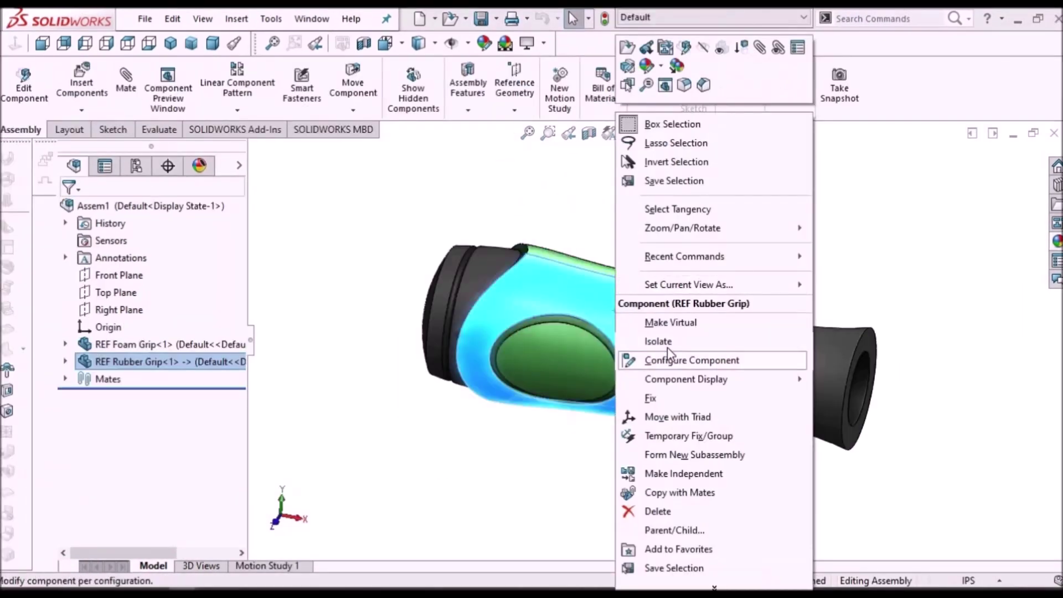
left_click(658, 341)
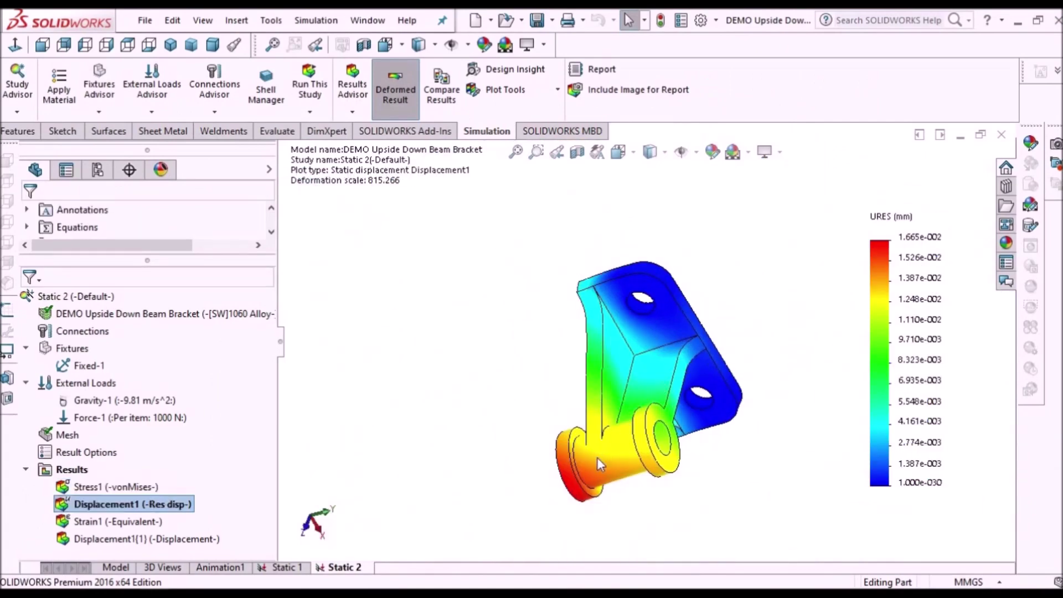
middle_click_drag(601, 464, 681, 508)
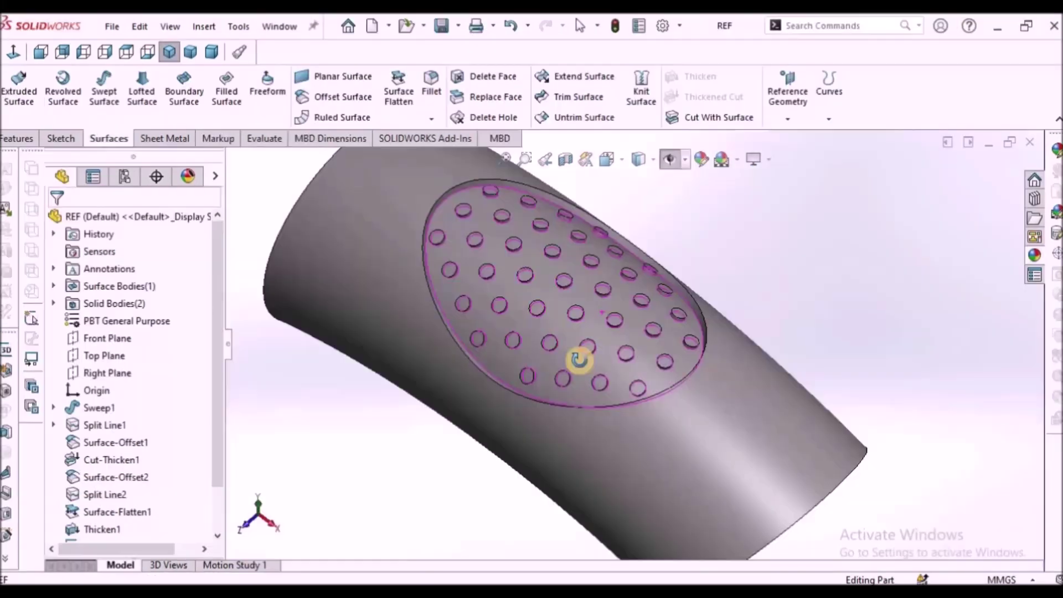
middle_click_drag(576, 358, 703, 343)
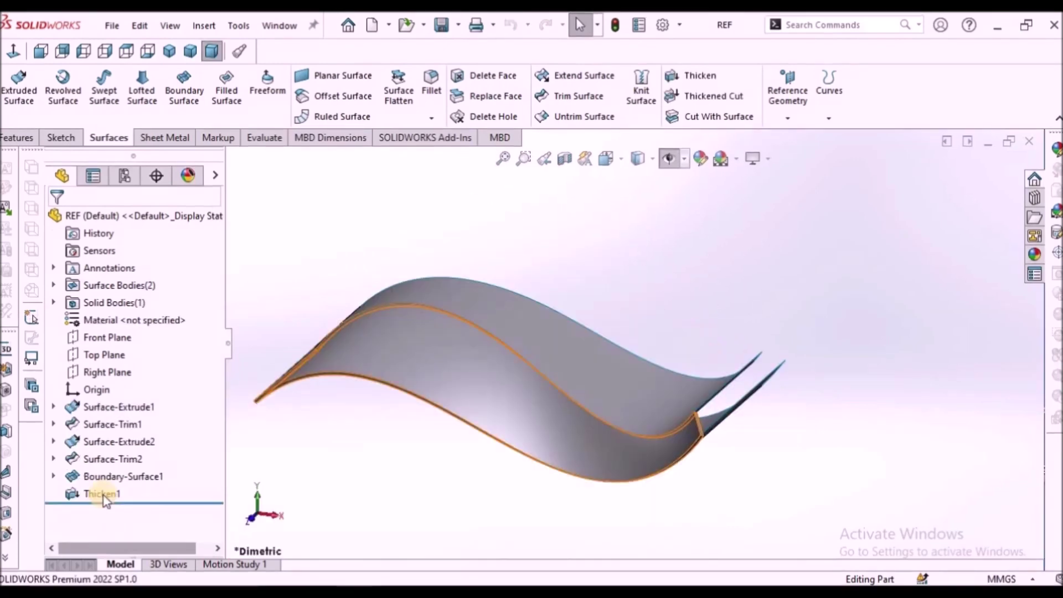
Hide the Thicken1 body and orbit the wave surfaces slightly.
right_click(91, 492)
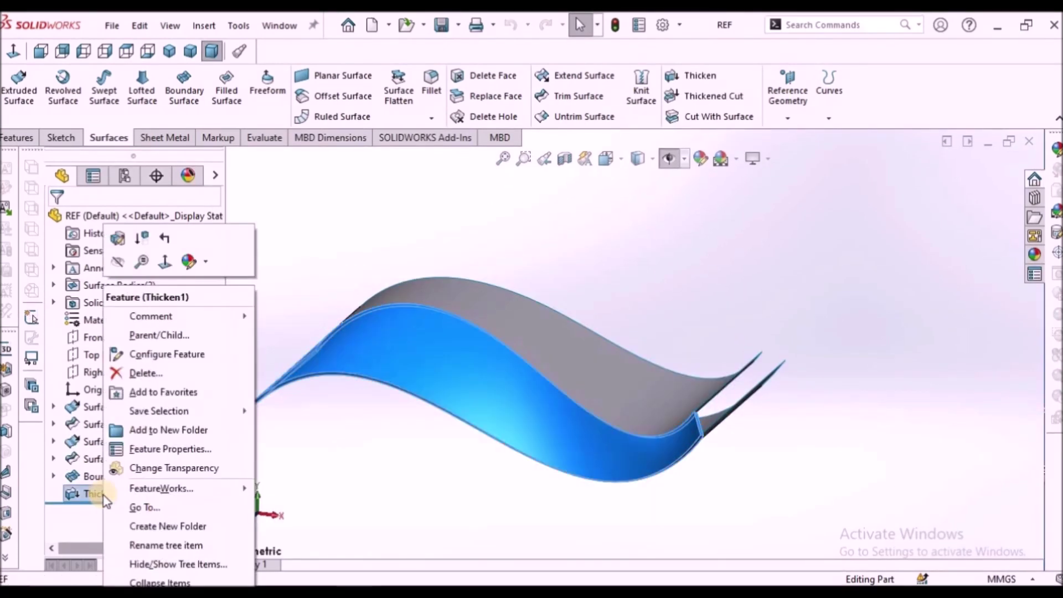
left_click(118, 268)
middle_click_drag(567, 324, 574, 345)
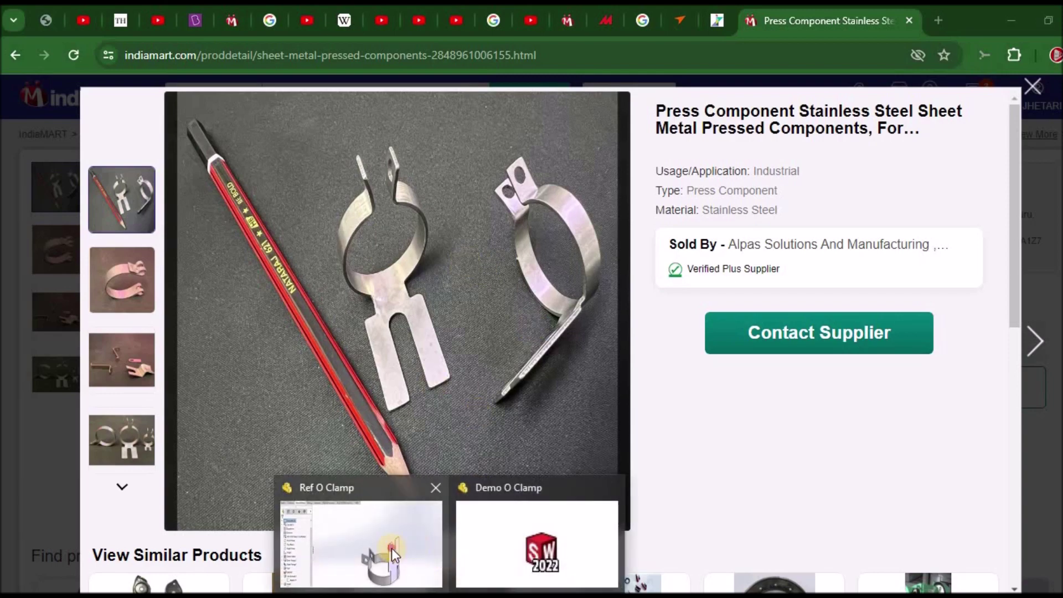
Bring up the Ref O Clamp reference model and orbit it into view.
left_click(365, 531)
middle_click_drag(659, 368, 851, 375)
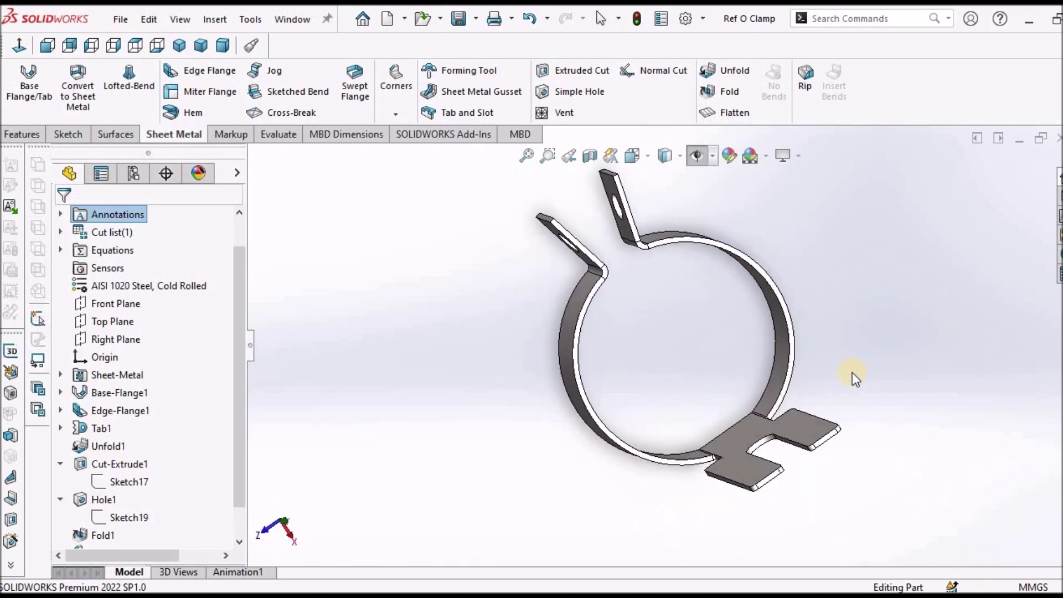
View the Ref O Clamp in dimetric orientation, then switch to the empty Demo O Clamp part.
scroll(835, 356, "down", 10)
scroll(438, 145, "up", 5)
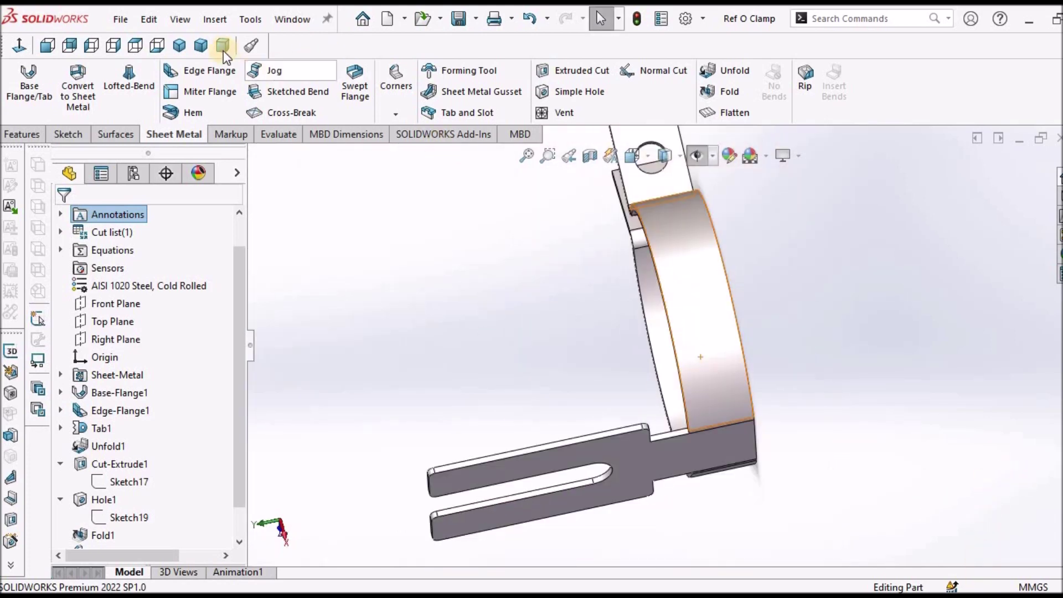
left_click(223, 45)
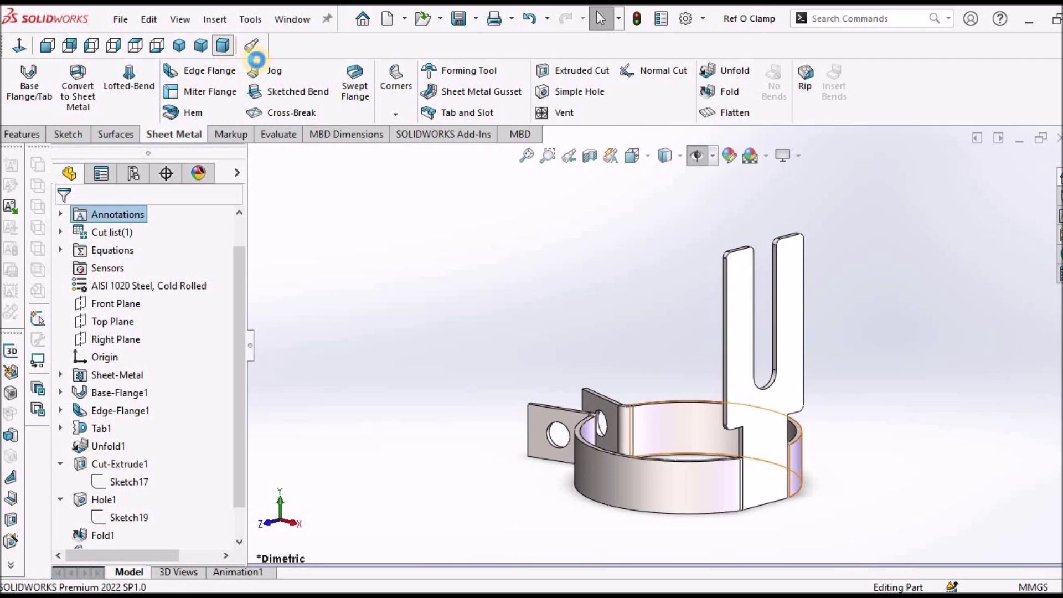
left_click(291, 21)
left_click(339, 207)
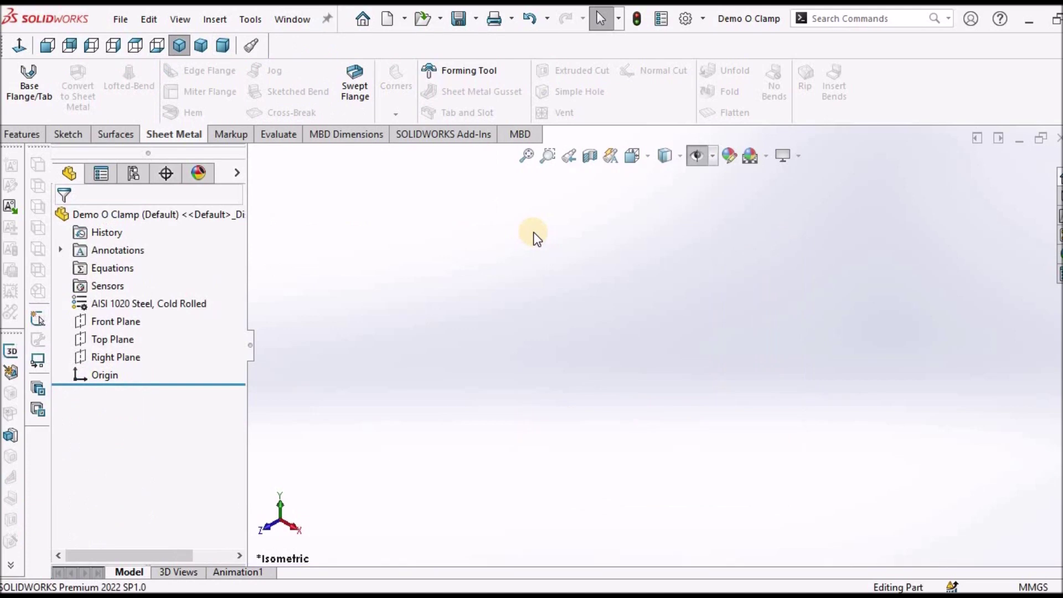
Start a sketch on the Top Plane and draw a circle centred on the origin.
left_click(129, 338)
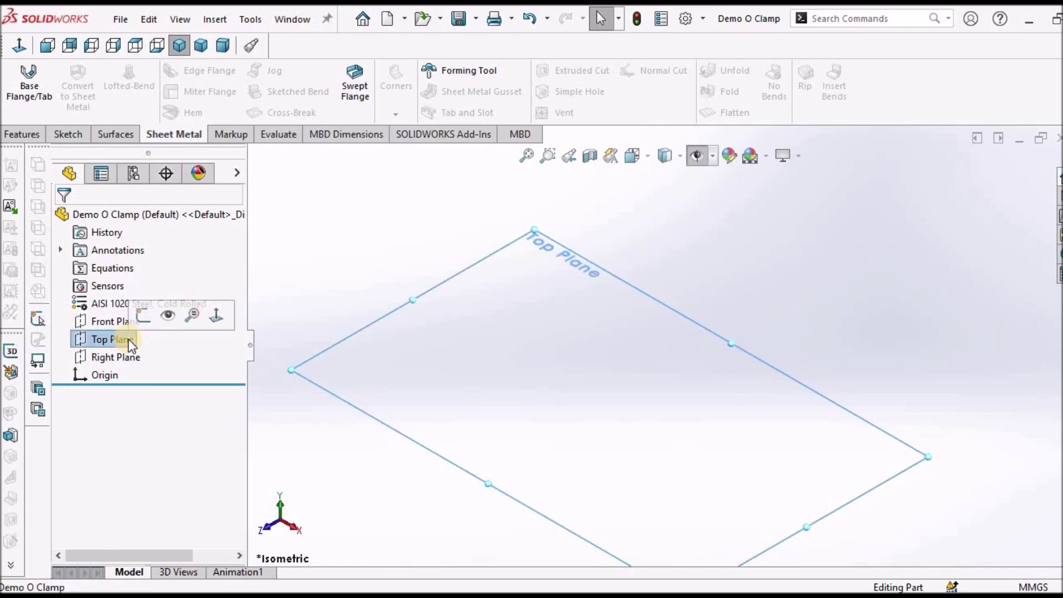
left_click(67, 134)
left_click(18, 85)
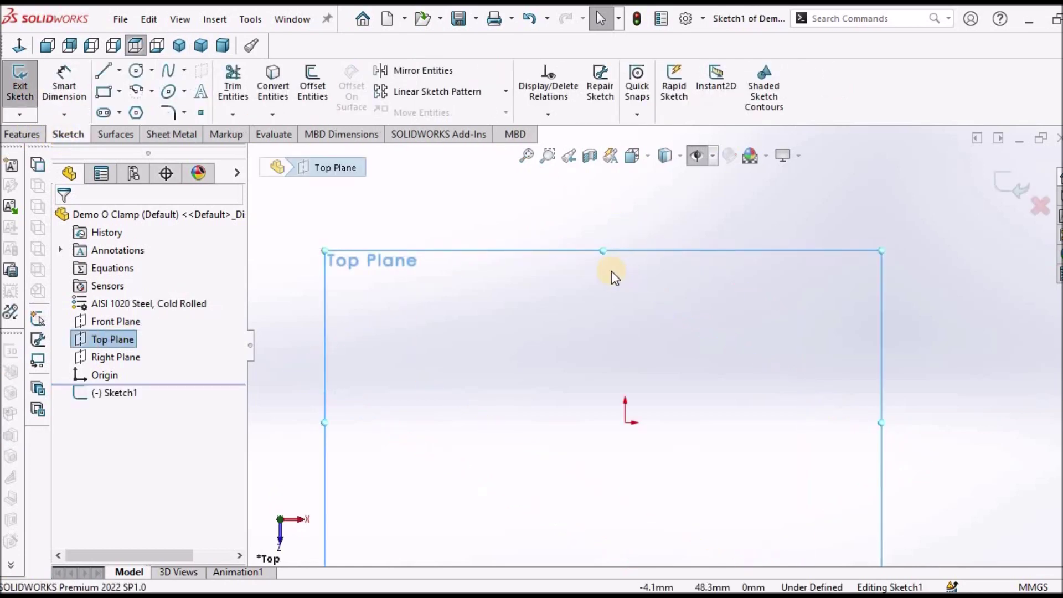
scroll(611, 270, "up", 3)
scroll(696, 338, "down", 2)
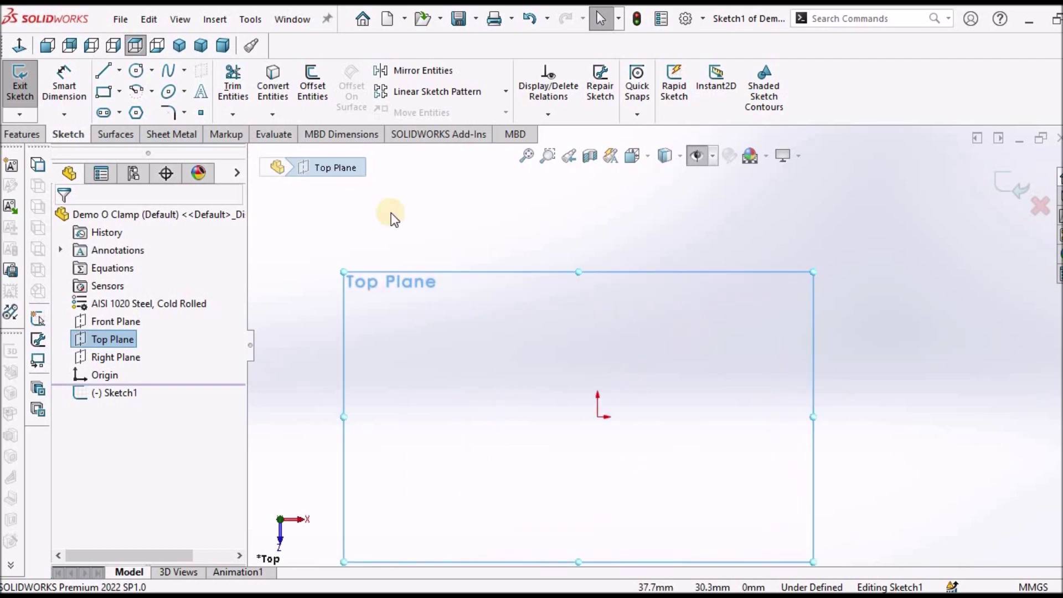
left_click(135, 71)
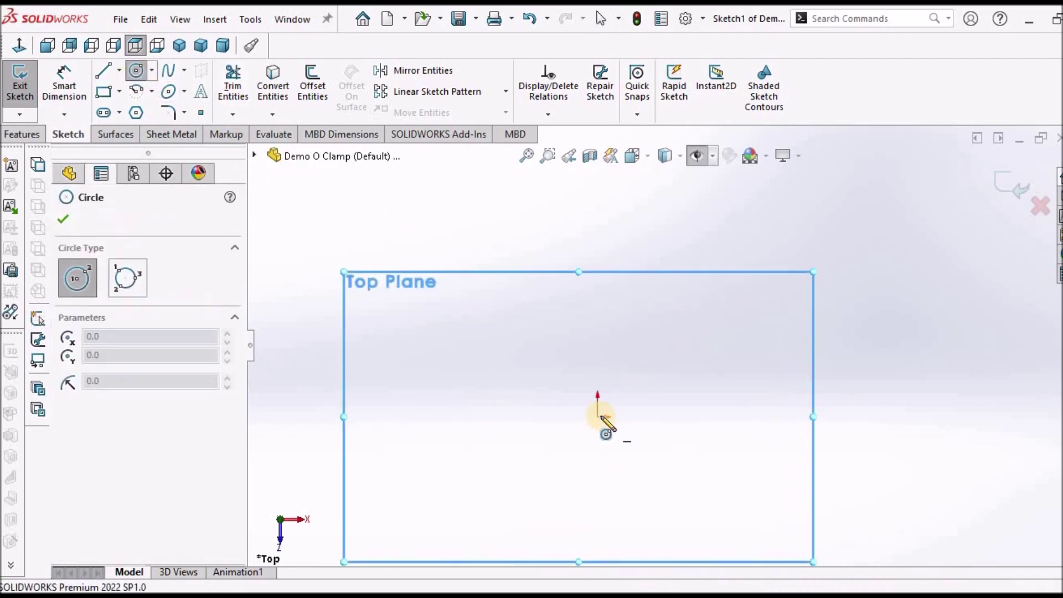
left_click(597, 416)
left_click(654, 289)
key("Escape")
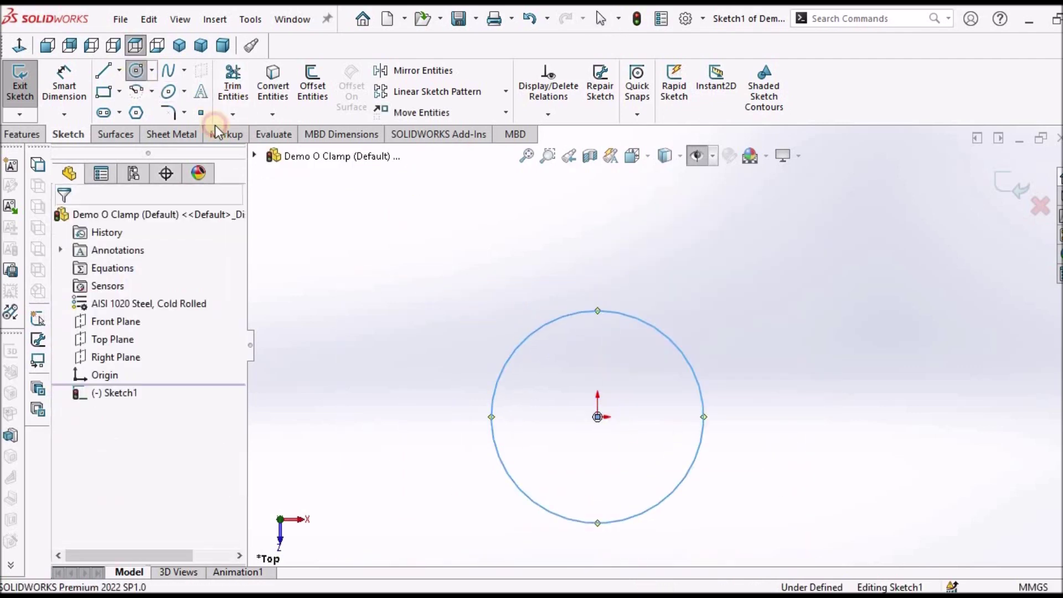
Dimension the circle to a 40 mm diameter.
left_click(64, 83)
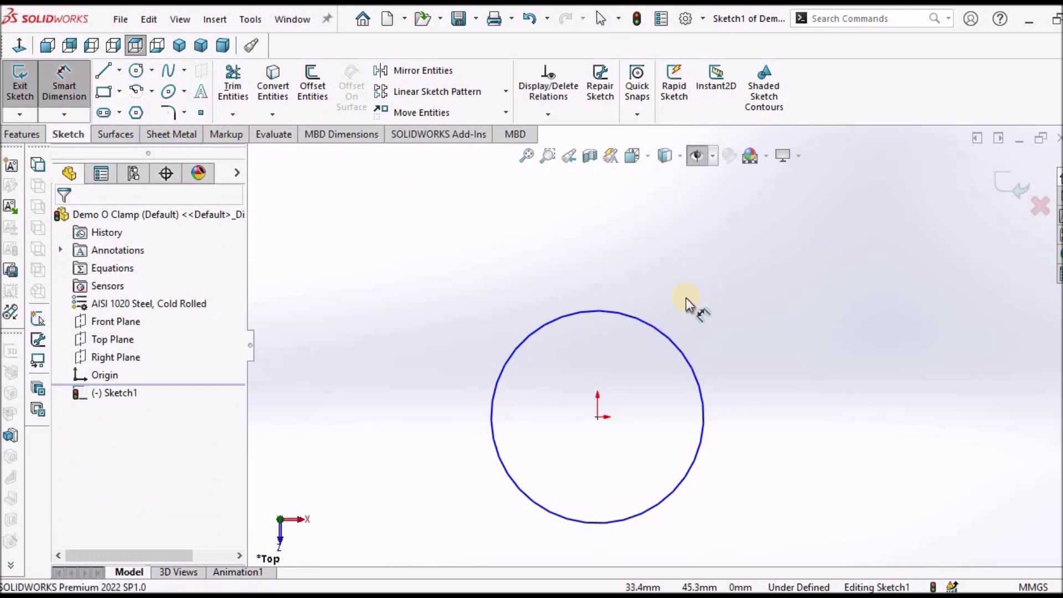
left_click(669, 337)
left_click(719, 268)
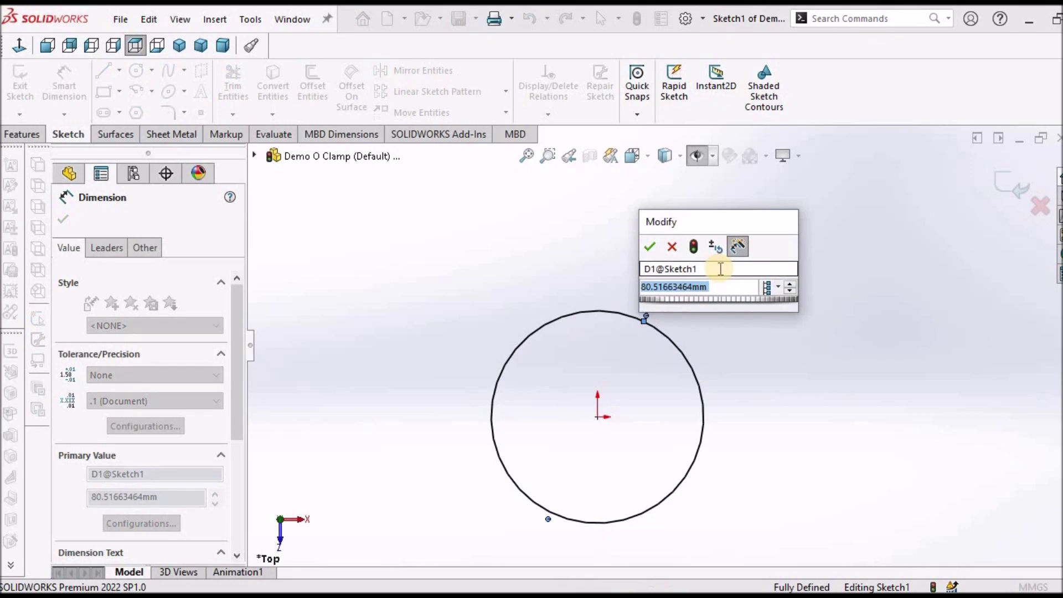
type("40")
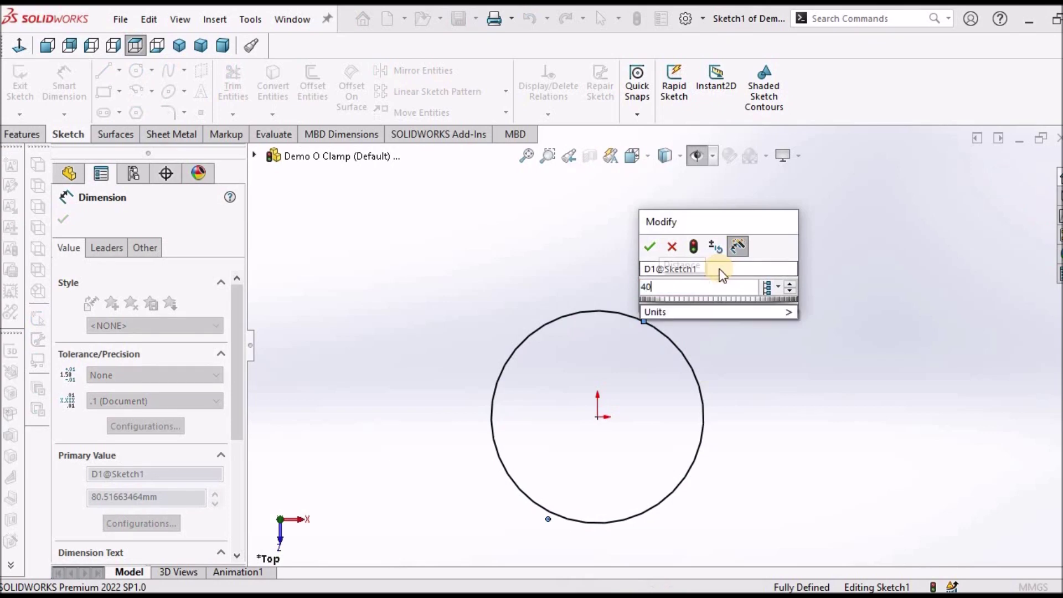
key("Return")
left_click(740, 336)
scroll(740, 337, "up", 3)
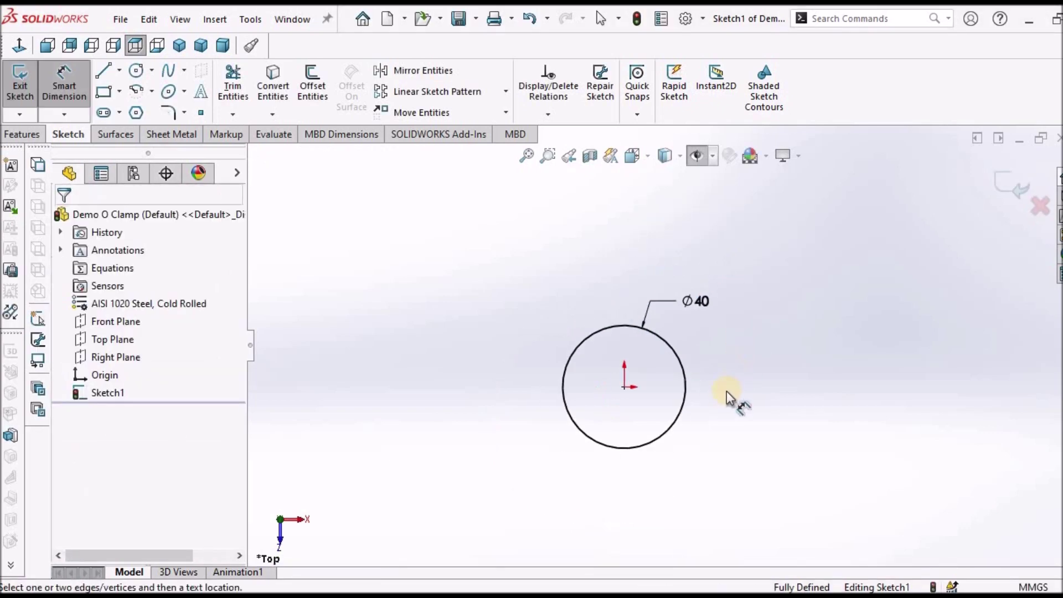
scroll(723, 394, "down", 1)
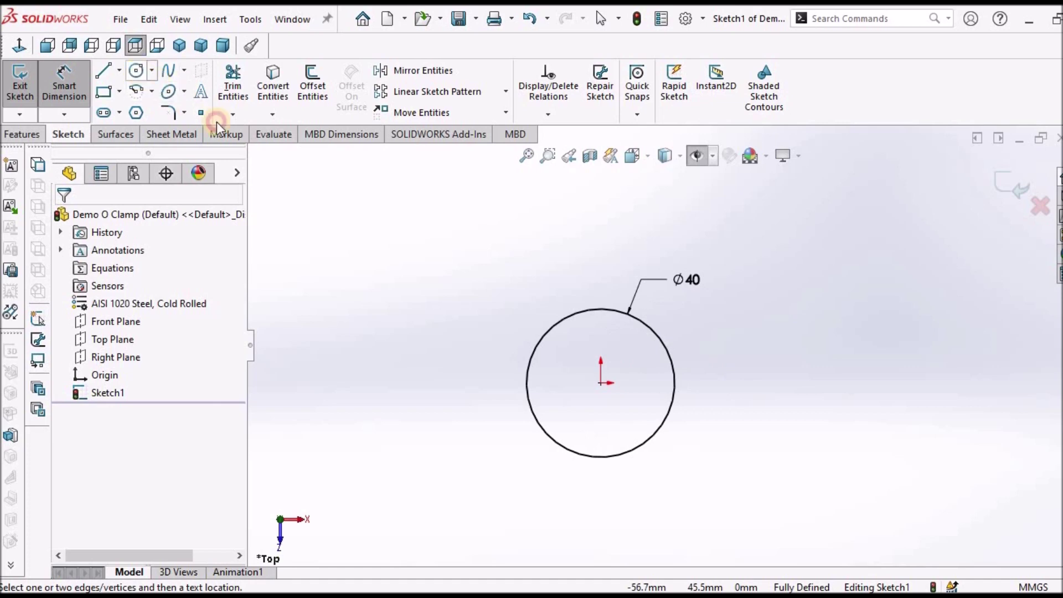
Draw a small circle on the left of the Ø40 circle.
left_click(449, 373)
left_click(468, 354)
right_click(481, 299)
left_click(487, 305)
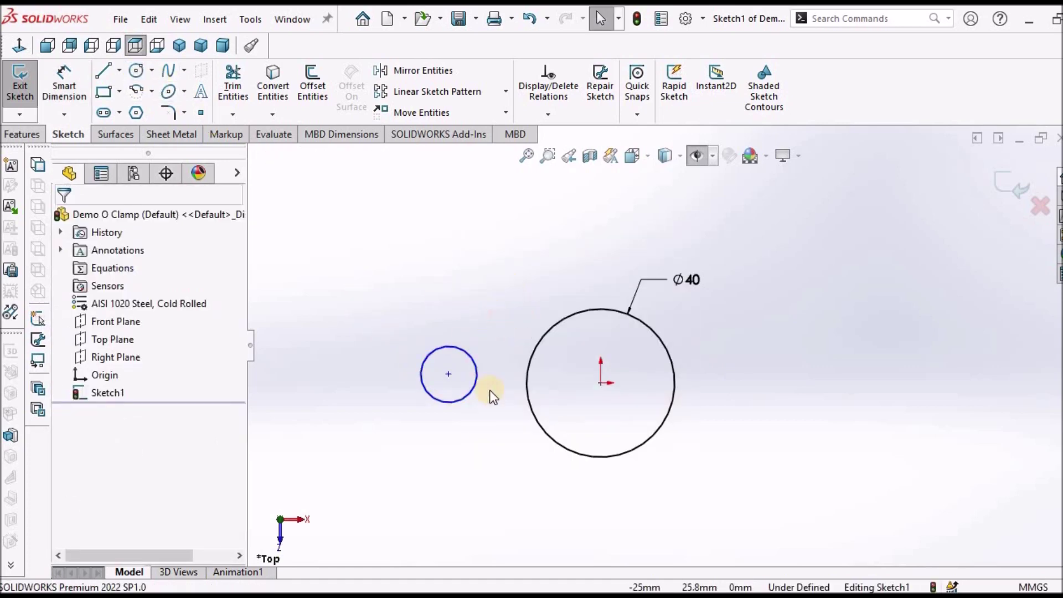
Dimension the small circle to a 10 mm diameter.
left_click(64, 83)
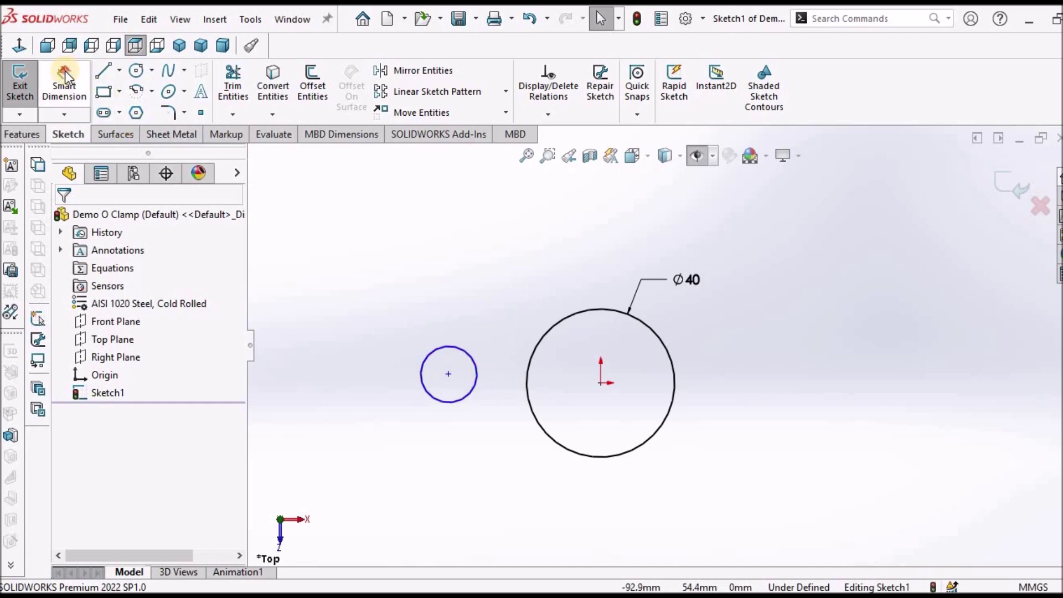
left_click(443, 402)
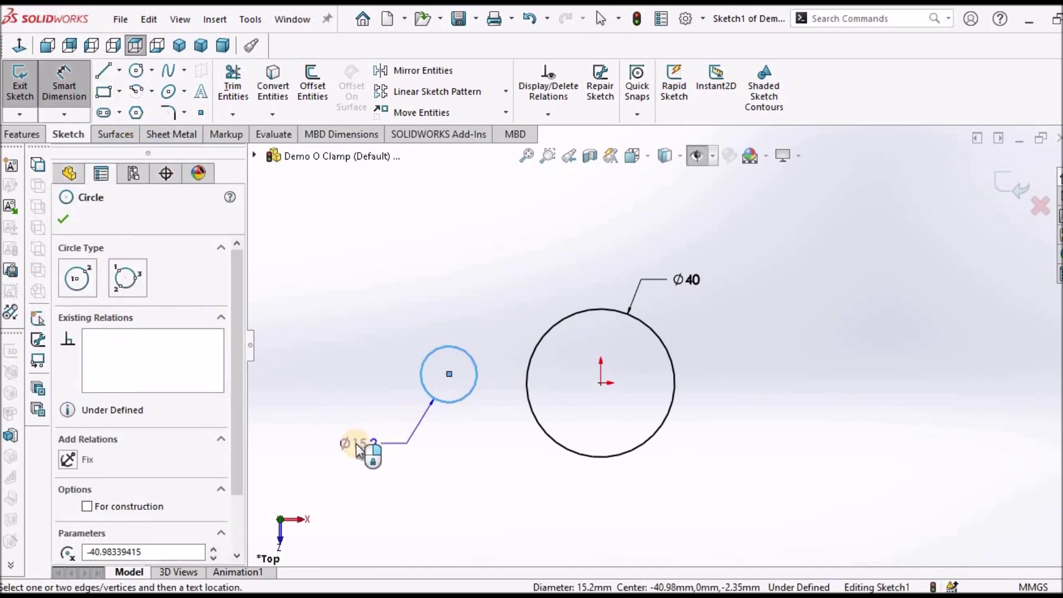
left_click(356, 443)
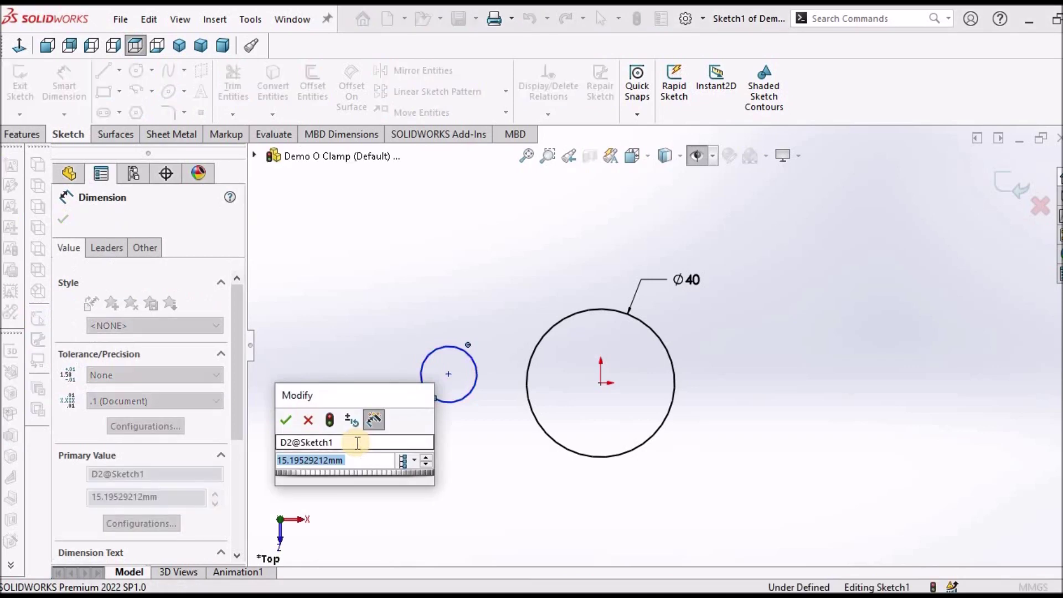
type("10")
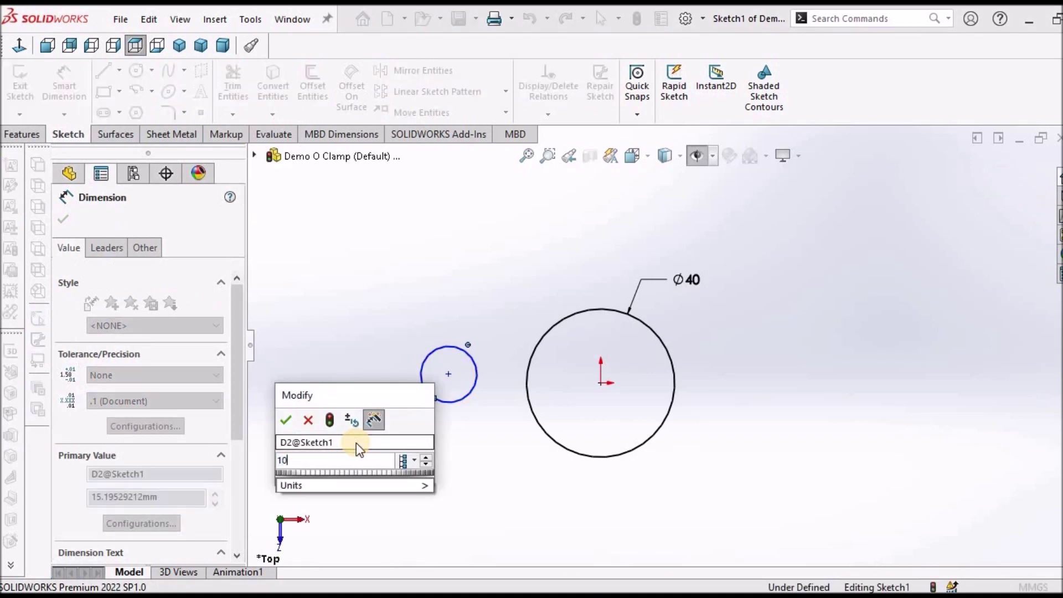
key("Return")
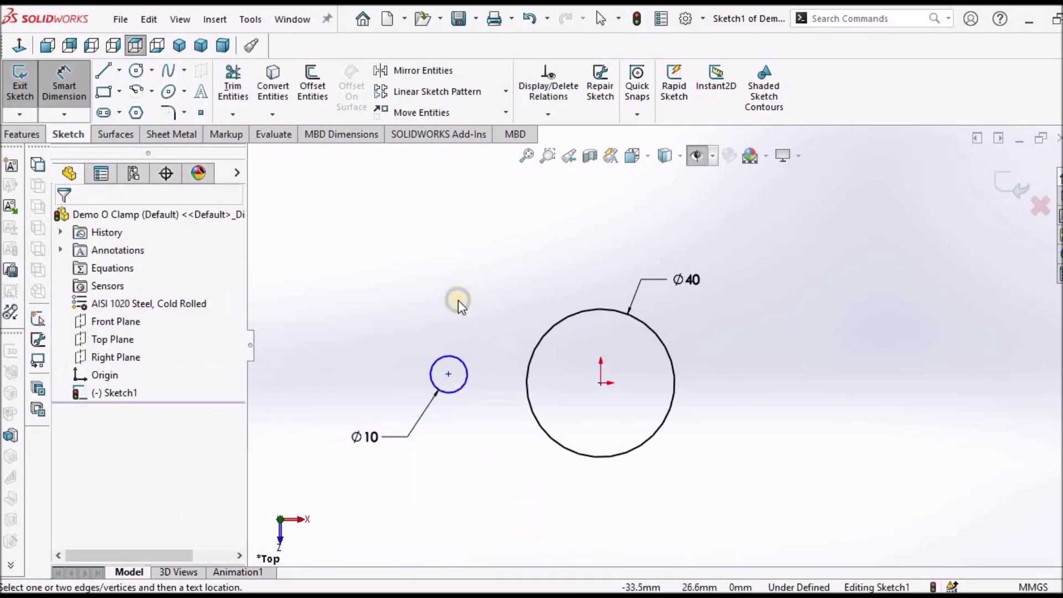
right_click(475, 280)
left_click(500, 332)
scroll(554, 365, "down", 1)
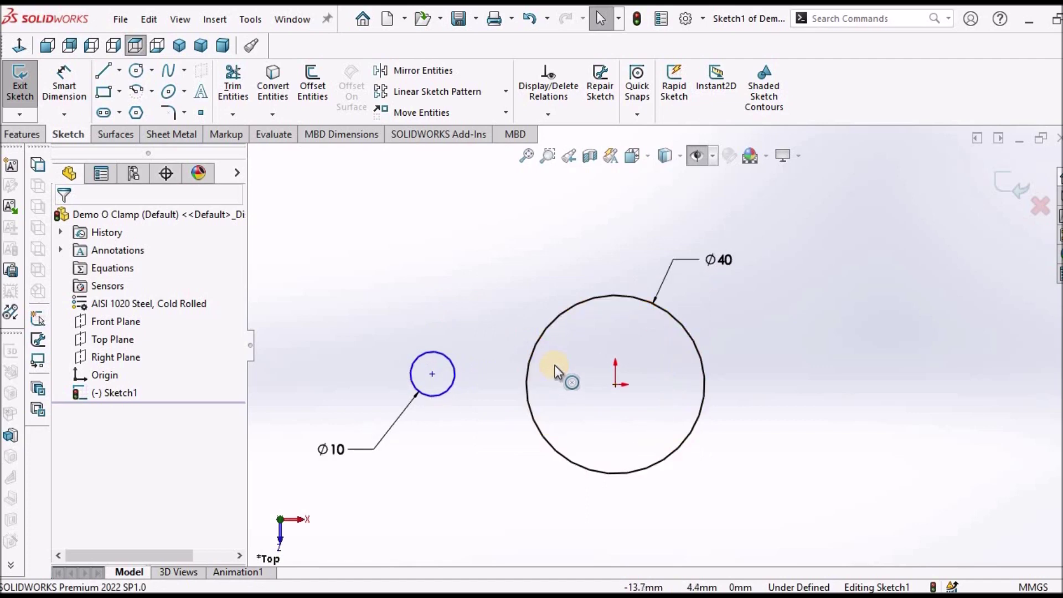
scroll(525, 368, "down", 2)
Make the small circle's centre coincident with the Ø40 circle.
left_click(390, 377)
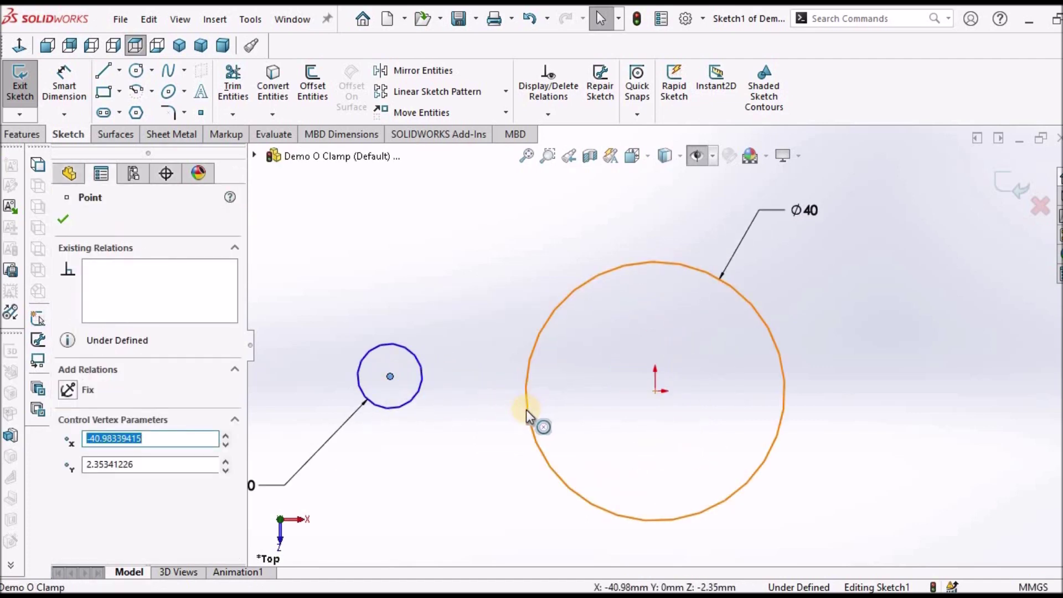
left_click(527, 410, "ctrl")
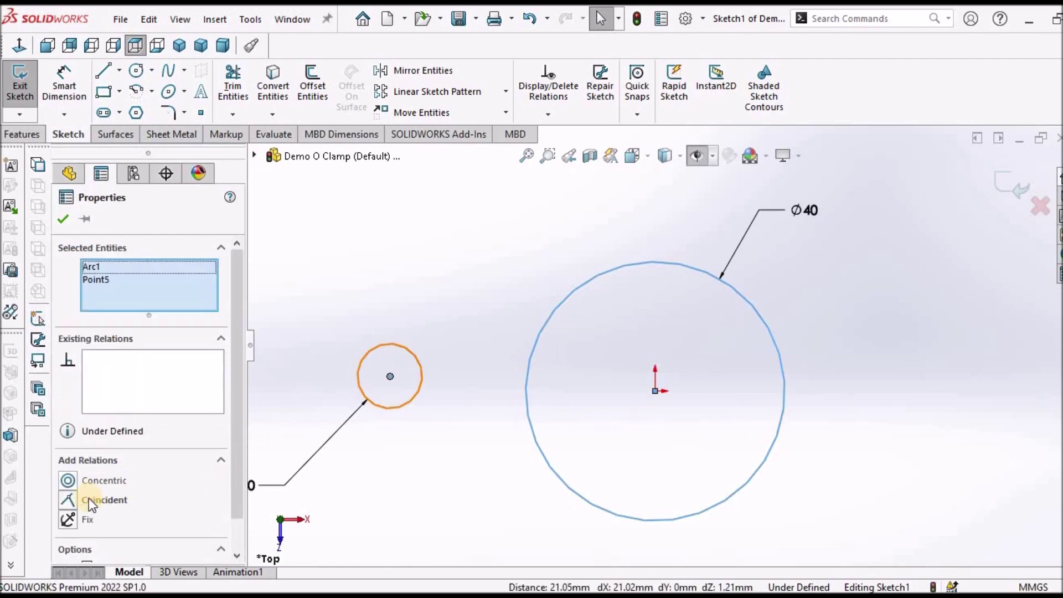
left_click(74, 499)
left_click(372, 299)
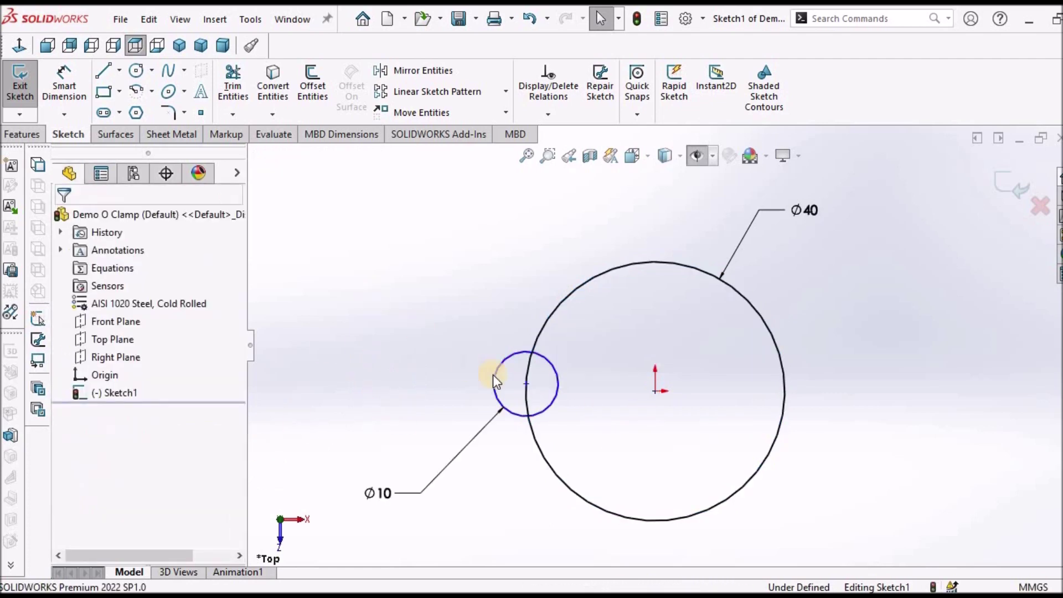
Add a Horizontal relation between the small circle's centre and the origin.
left_click(526, 384)
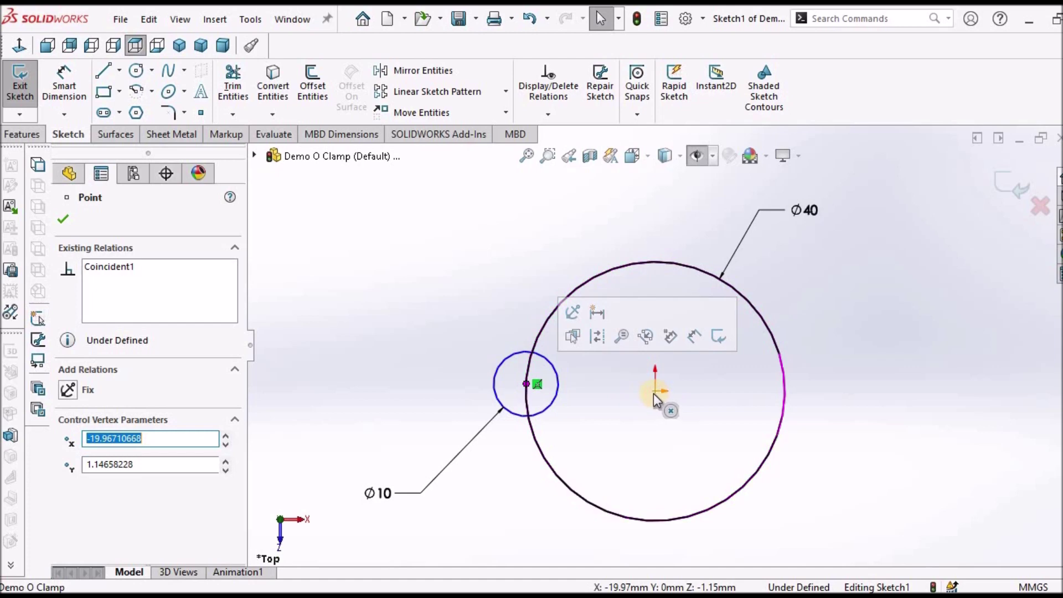
left_click(655, 392, "ctrl")
left_click(74, 479)
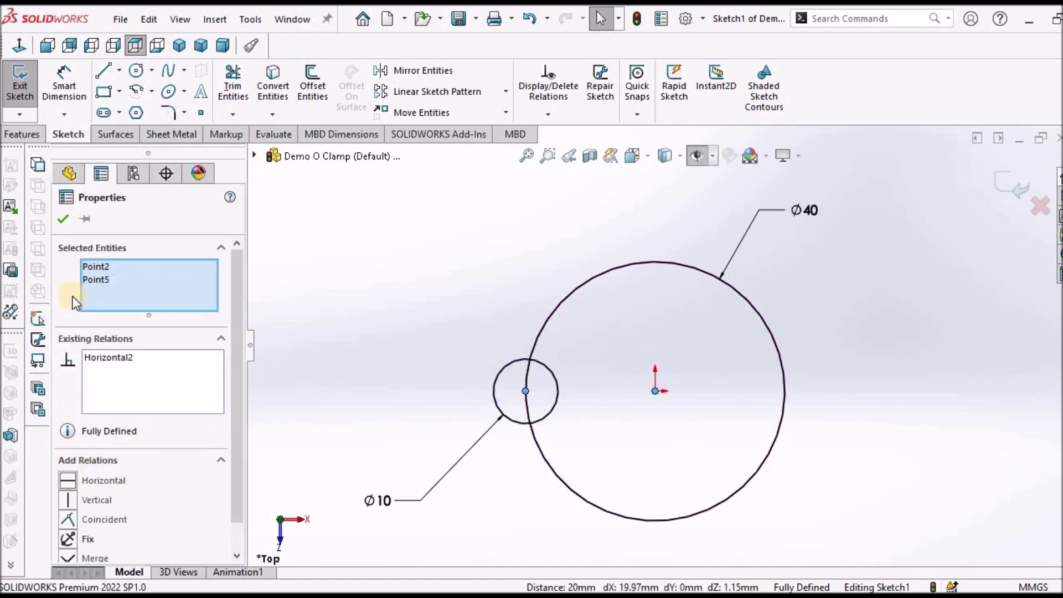
left_click(320, 258)
scroll(609, 359, "up", 3)
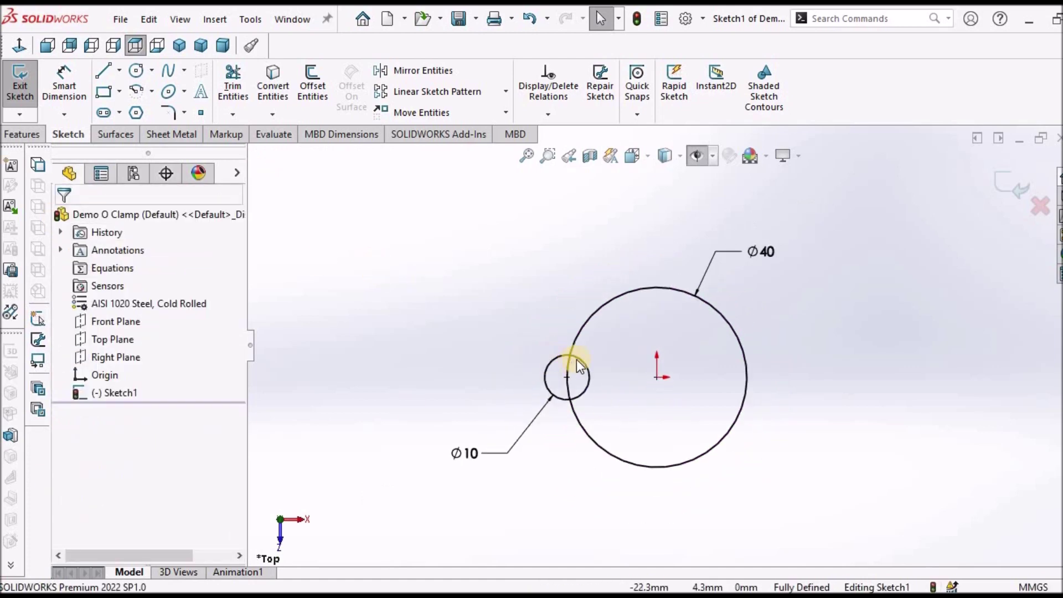
scroll(576, 360, "down", 3)
Trim away the large circle's arc inside the small circle.
left_click(237, 73)
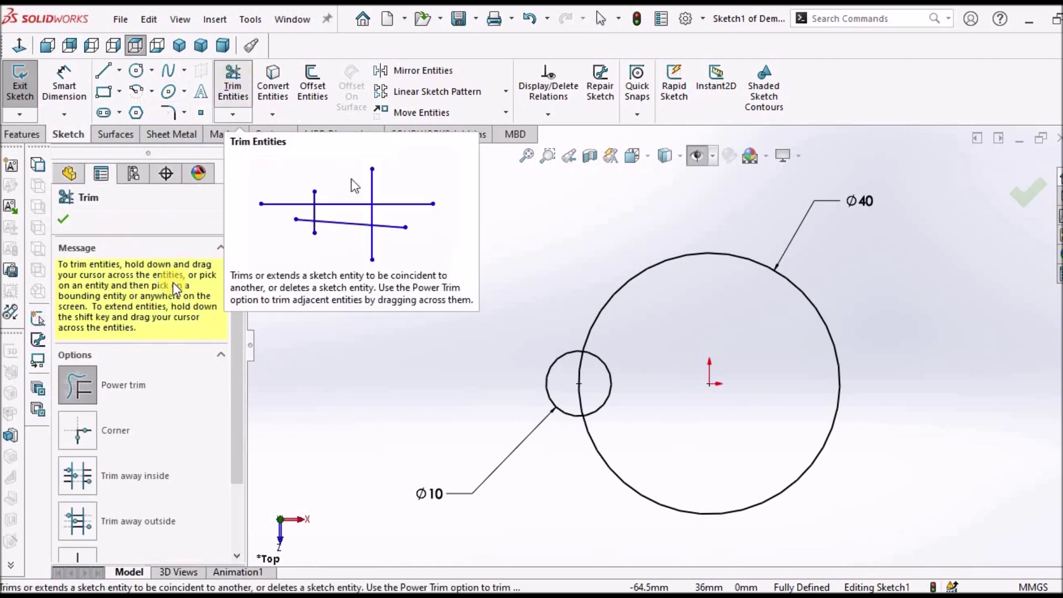
scroll(603, 382, "down", 3)
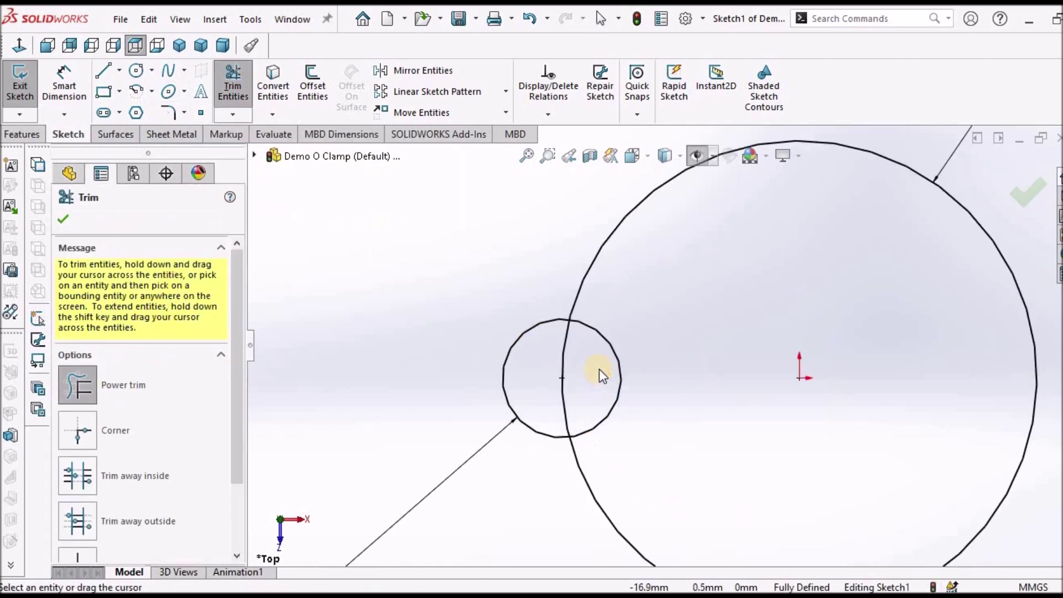
left_click(557, 358)
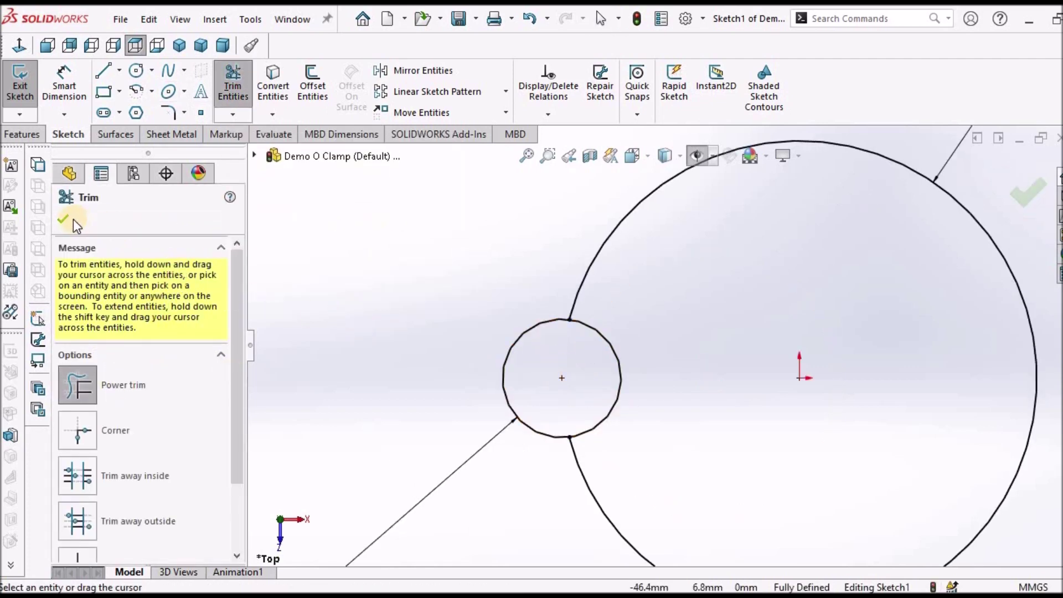
left_click(278, 248)
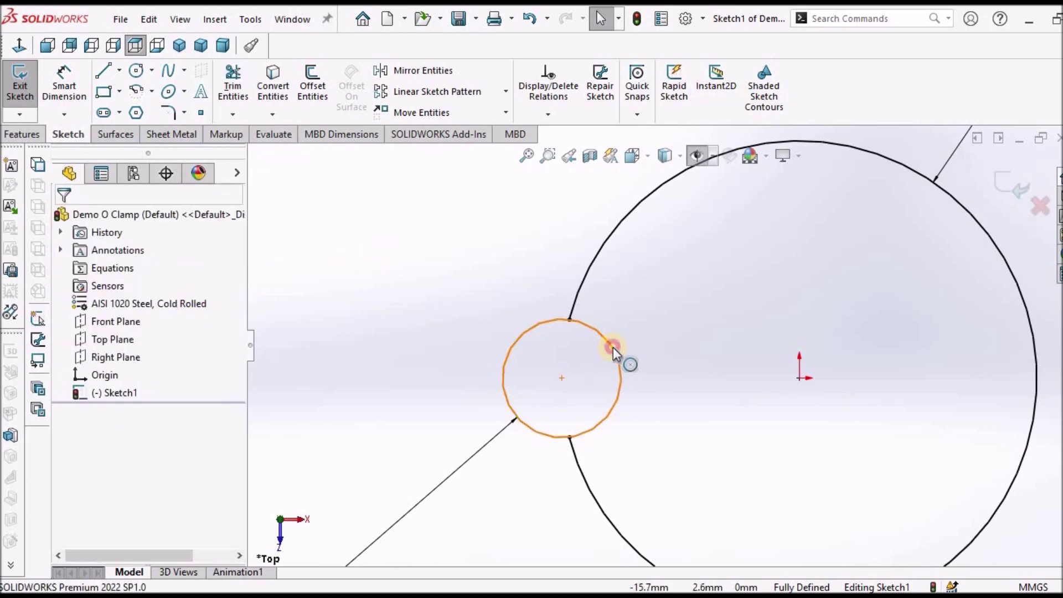
Convert the small Ø10 circle to construction geometry.
left_click(613, 347)
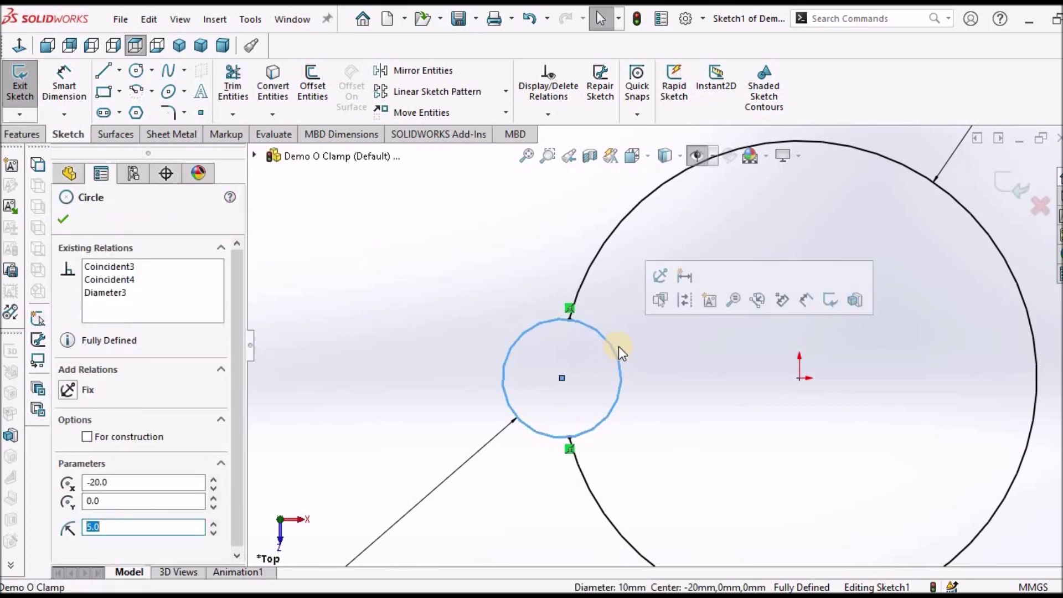
left_click(685, 300)
scroll(726, 393, "up", 5)
scroll(681, 321, "down", 5)
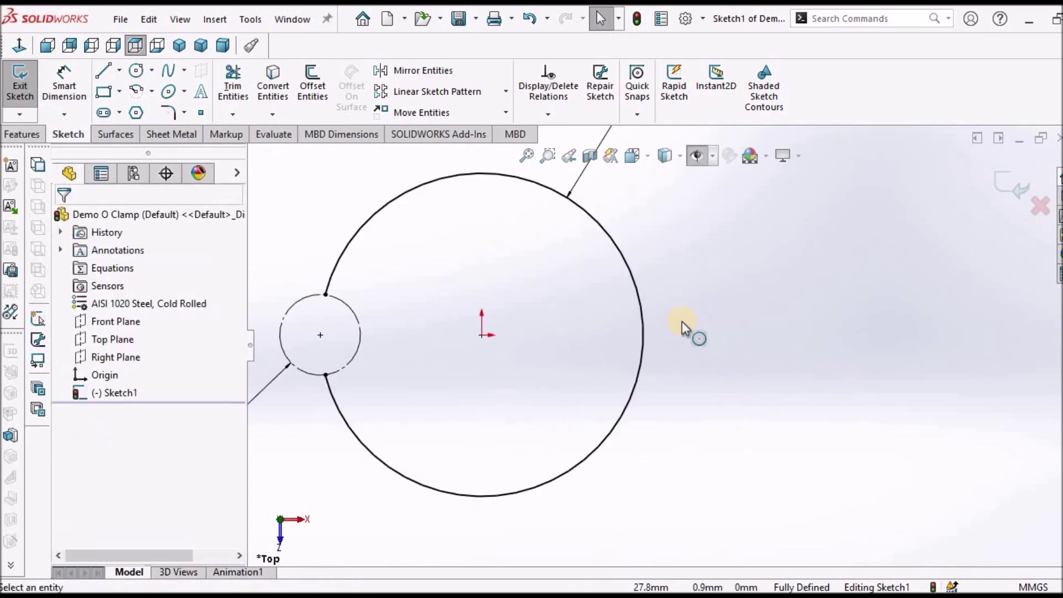
left_click(106, 92)
Draw a corner rectangle across the Ø40 circle's right edge.
left_click(579, 270)
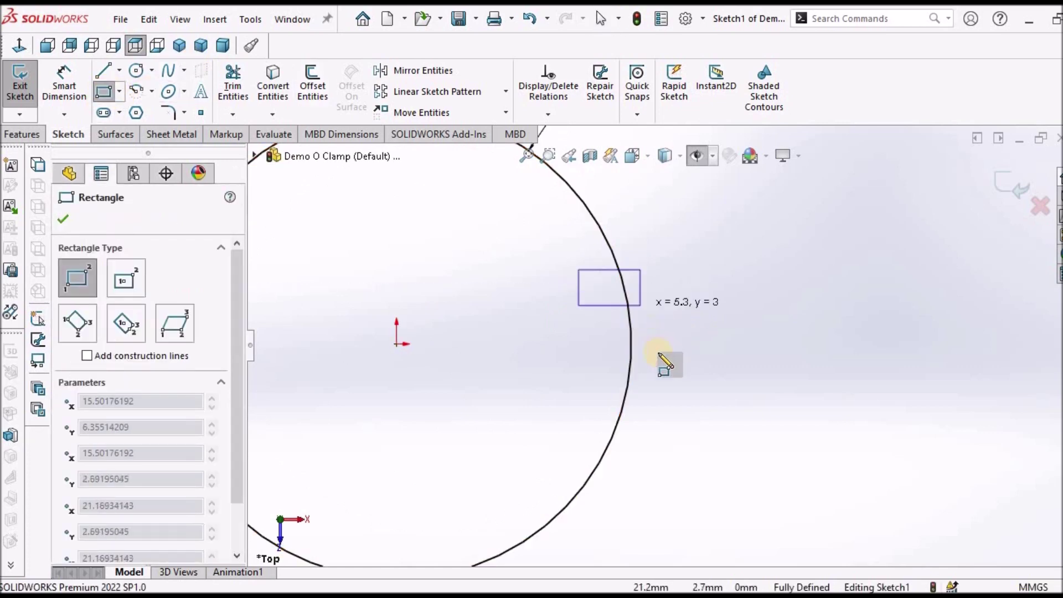
left_click(669, 383)
right_click(776, 259)
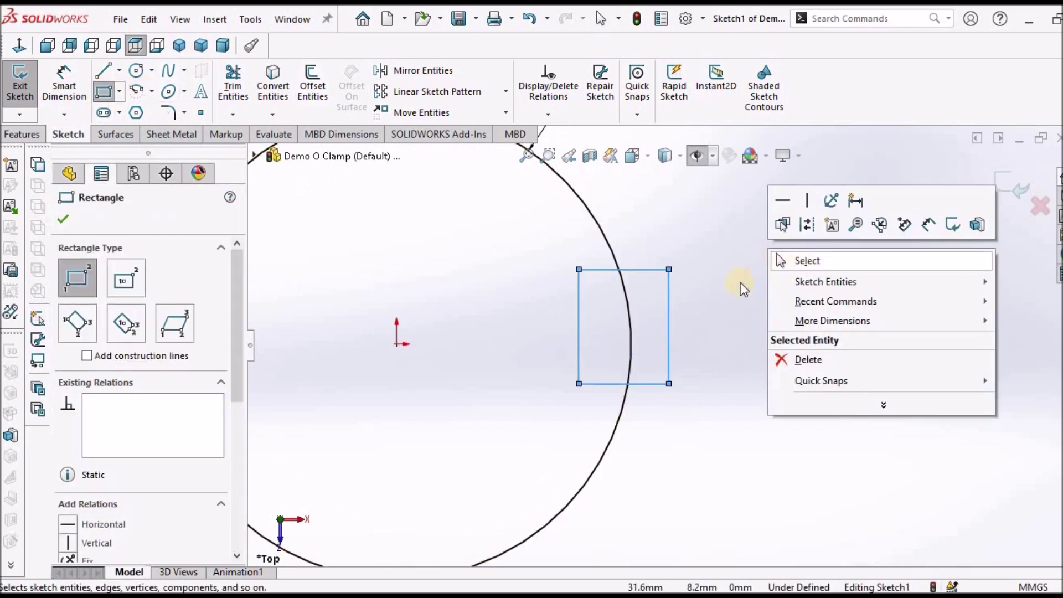
left_click(782, 260)
Make the rectangle's left-edge midpoint horizontal with the origin.
left_click(580, 311)
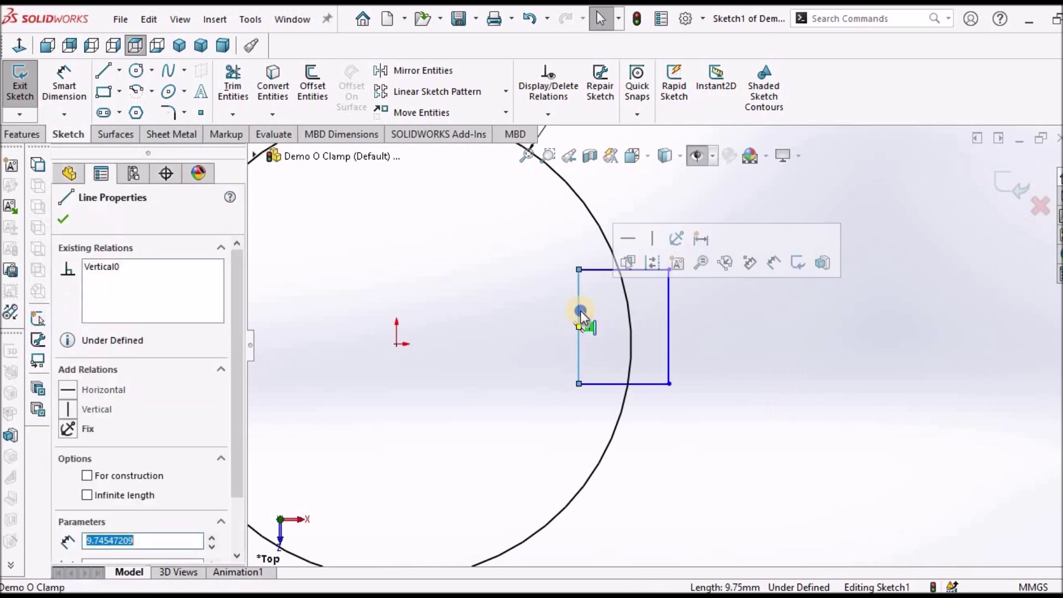
right_click(581, 311)
left_click(640, 334)
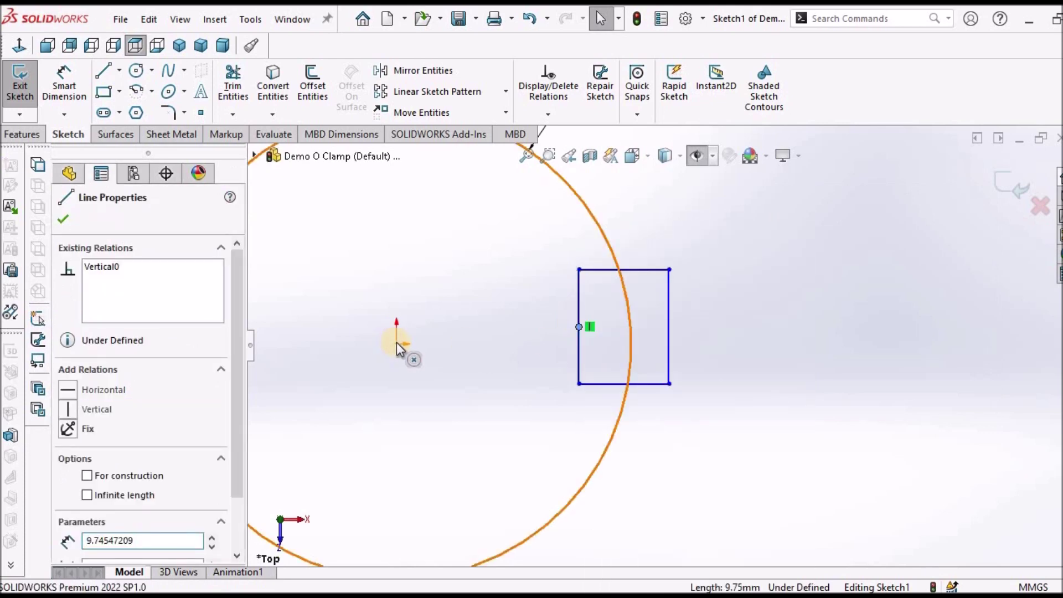
left_click(396, 343, "ctrl")
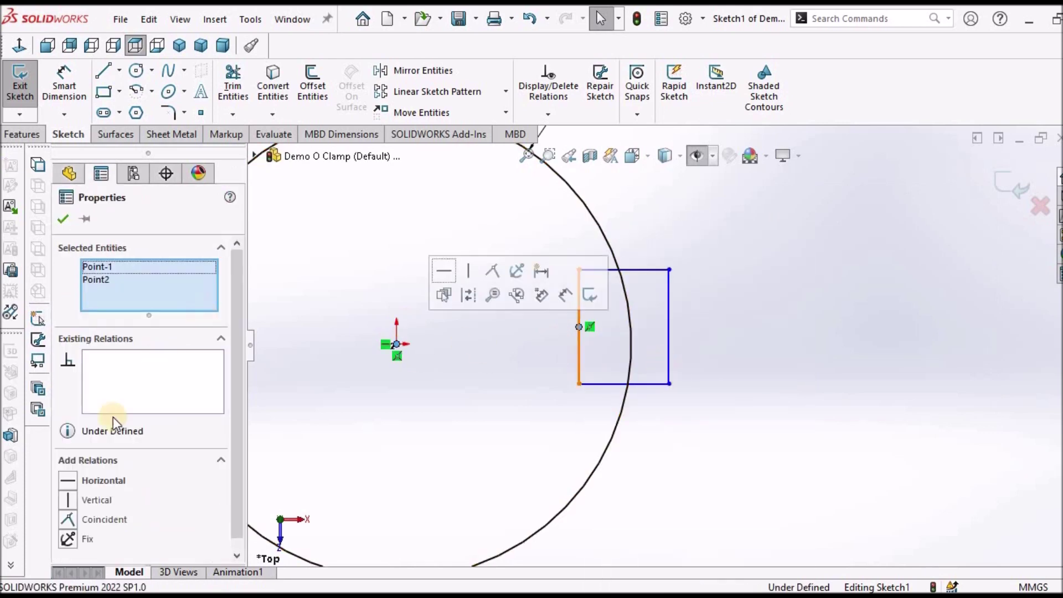
left_click(68, 480)
left_click(63, 219)
key("f")
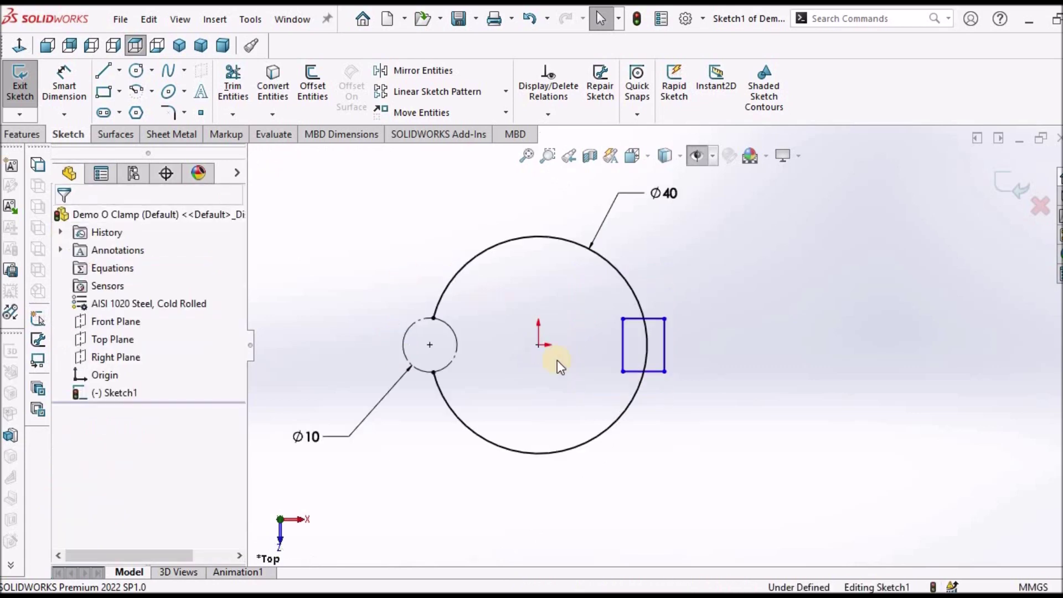
left_click(64, 83)
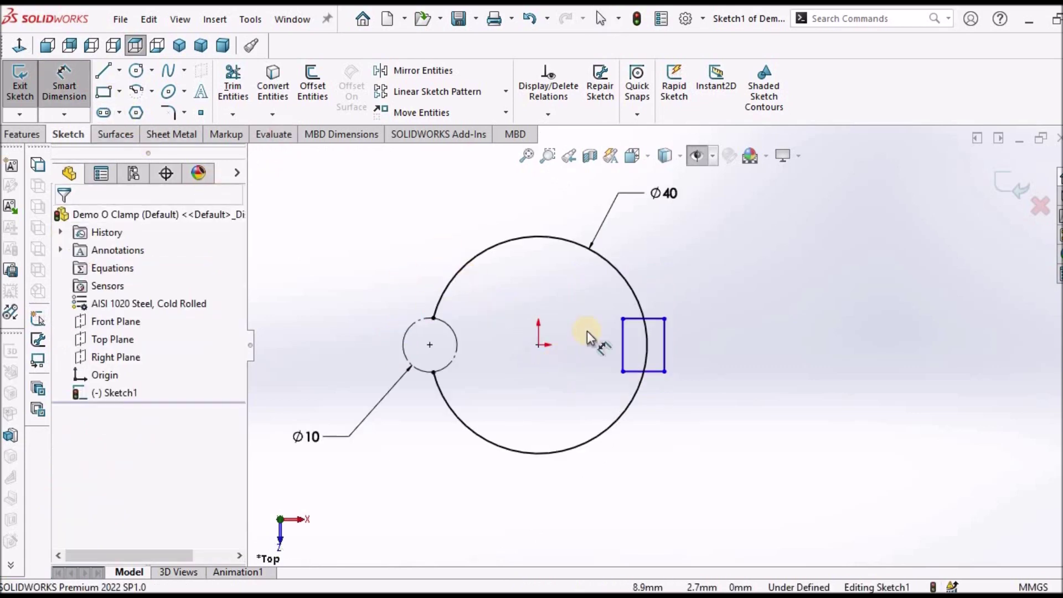
Dimension the origin-to-rectangle left edge distance to 16 mm.
scroll(575, 329, "down", 2)
left_click(525, 352)
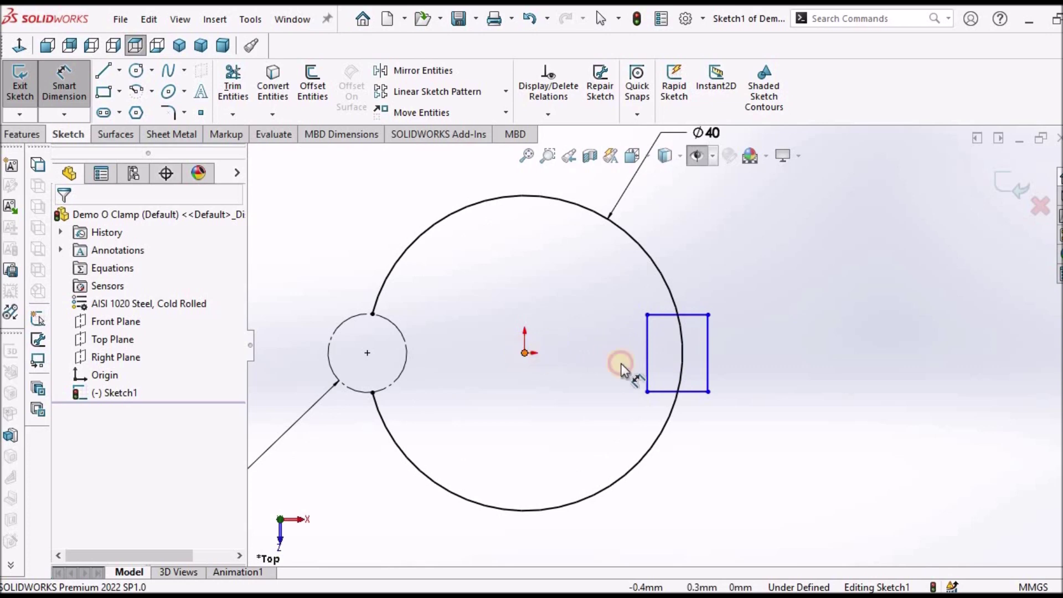
left_click(648, 347)
scroll(633, 402, "up", 2)
scroll(629, 446, "down", 1)
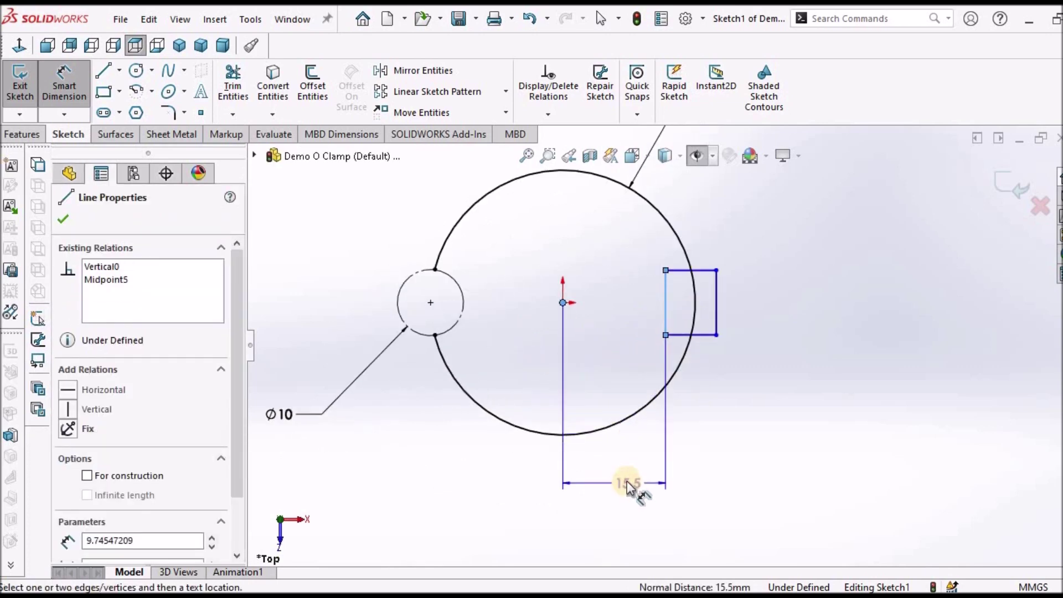
left_click(622, 483)
type("16")
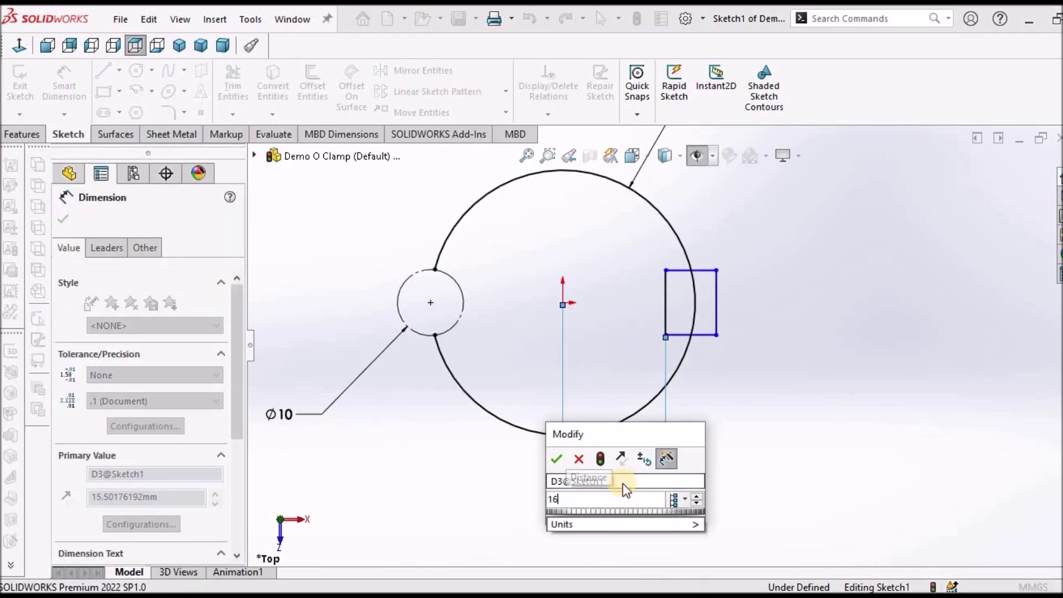
key("Return")
Dimension the rectangle 7 mm wide and 12 mm tall.
scroll(729, 331, "down", 2)
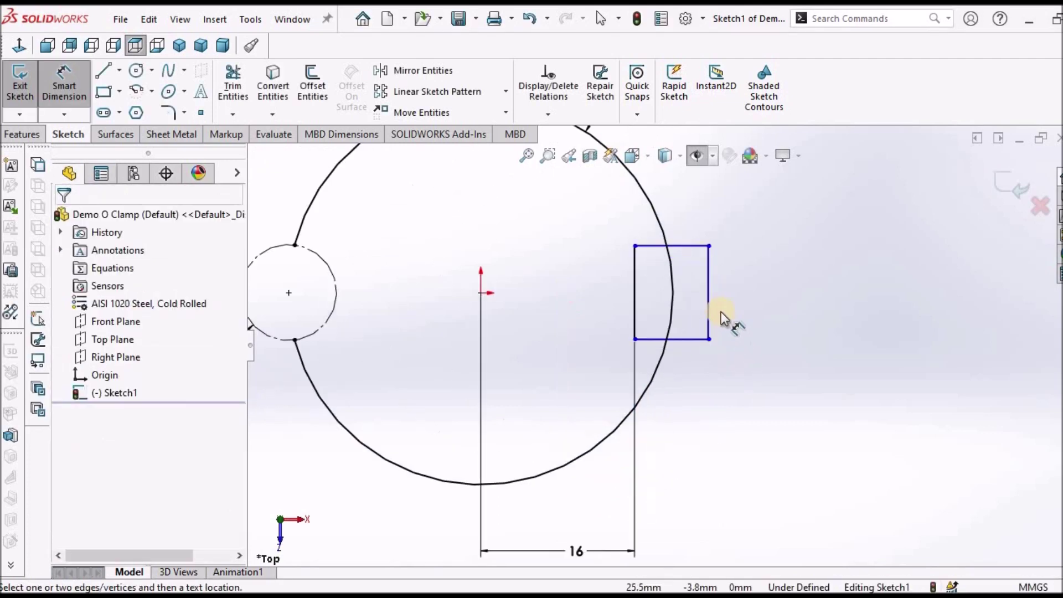
left_click(695, 247)
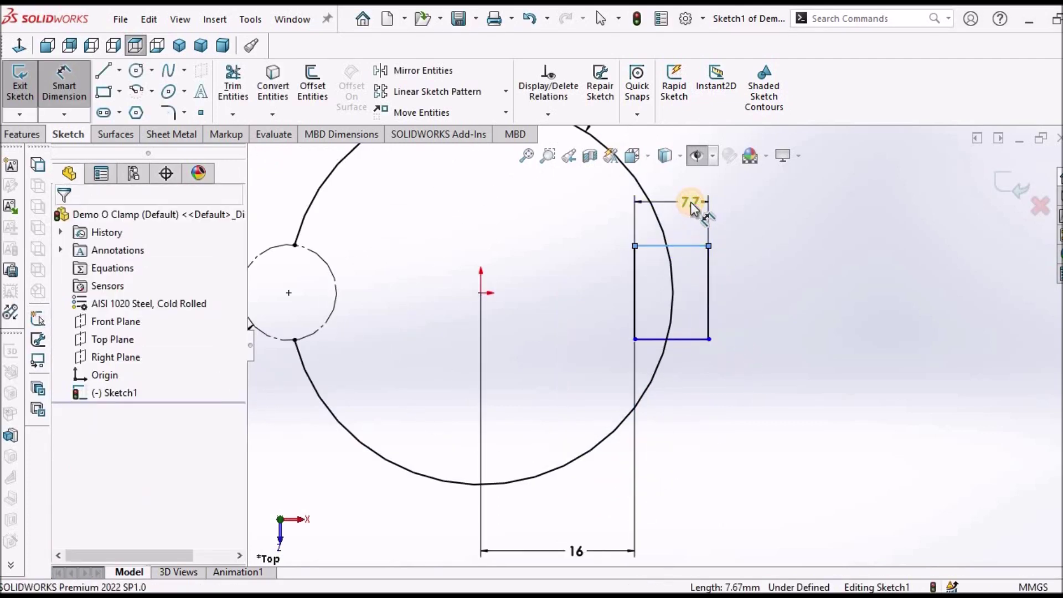
left_click(690, 202)
type("7")
key("Return")
left_click(805, 326)
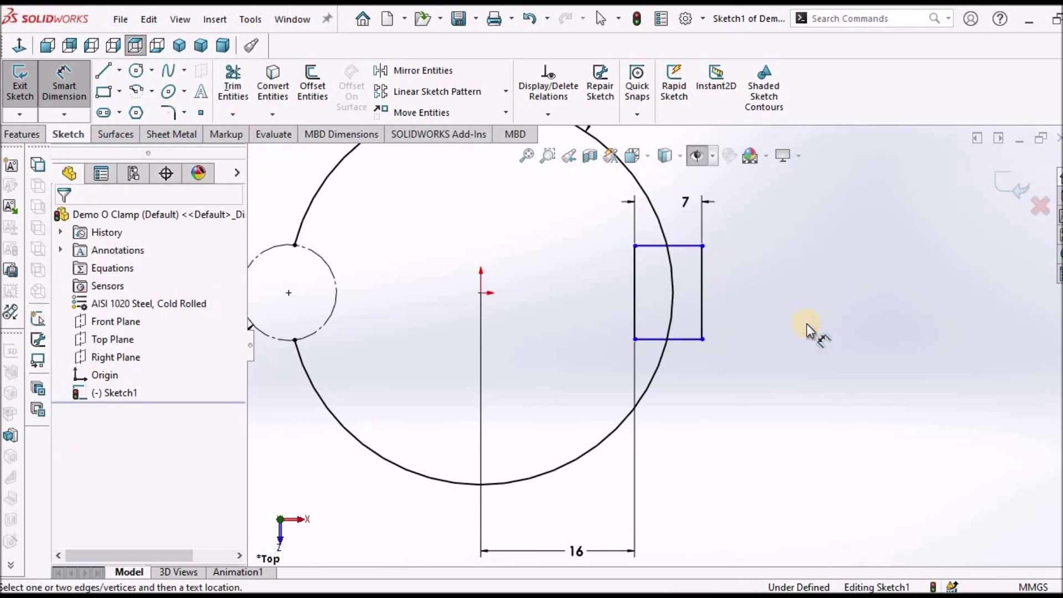
left_click(702, 280)
left_click(745, 278)
type("12")
key("Return")
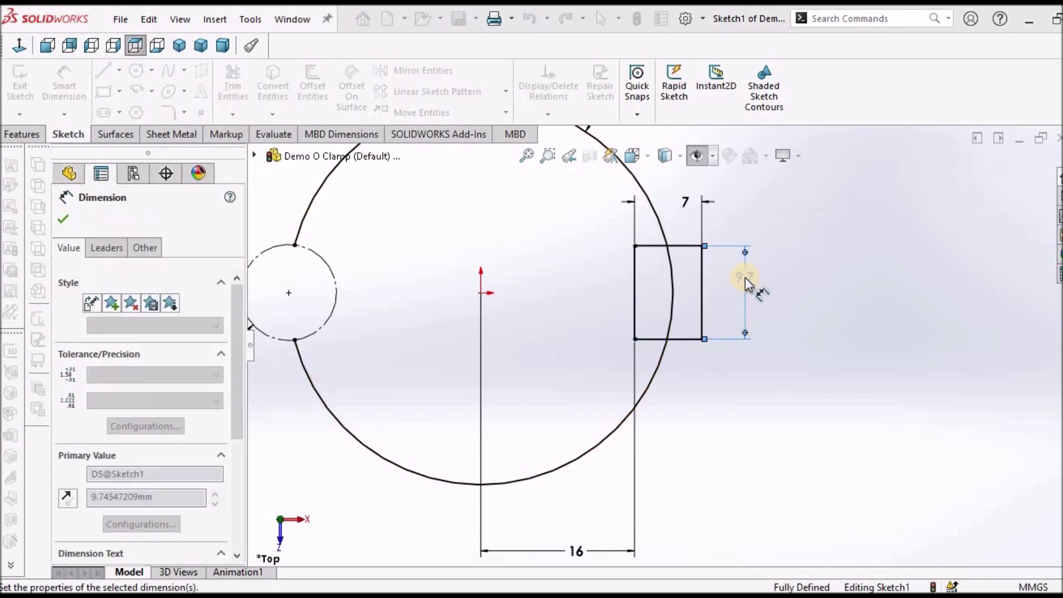
left_click(804, 318)
right_click(804, 316)
left_click(808, 363)
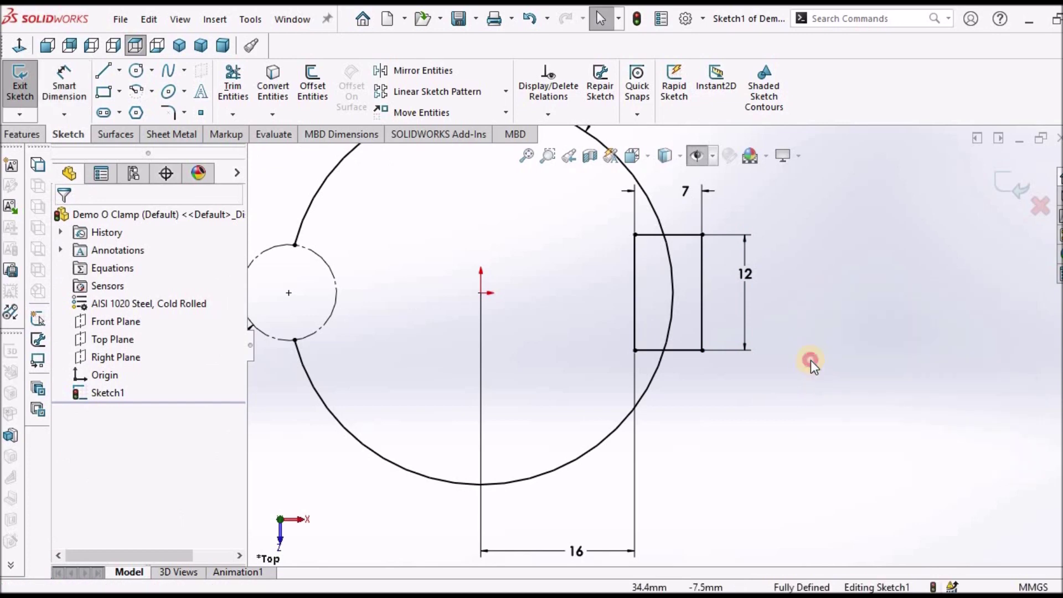
Make the rectangle lines construction geometry and trim the circle arc inside it.
scroll(697, 277, "up", 2)
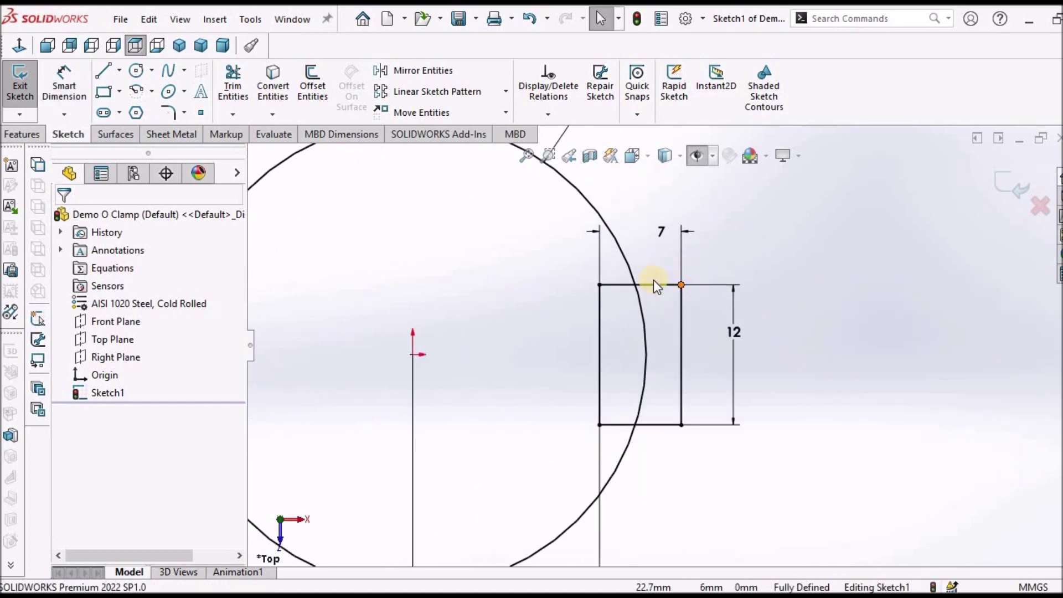
left_click(657, 285)
left_click(599, 327, "ctrl")
left_click(681, 387, "ctrl")
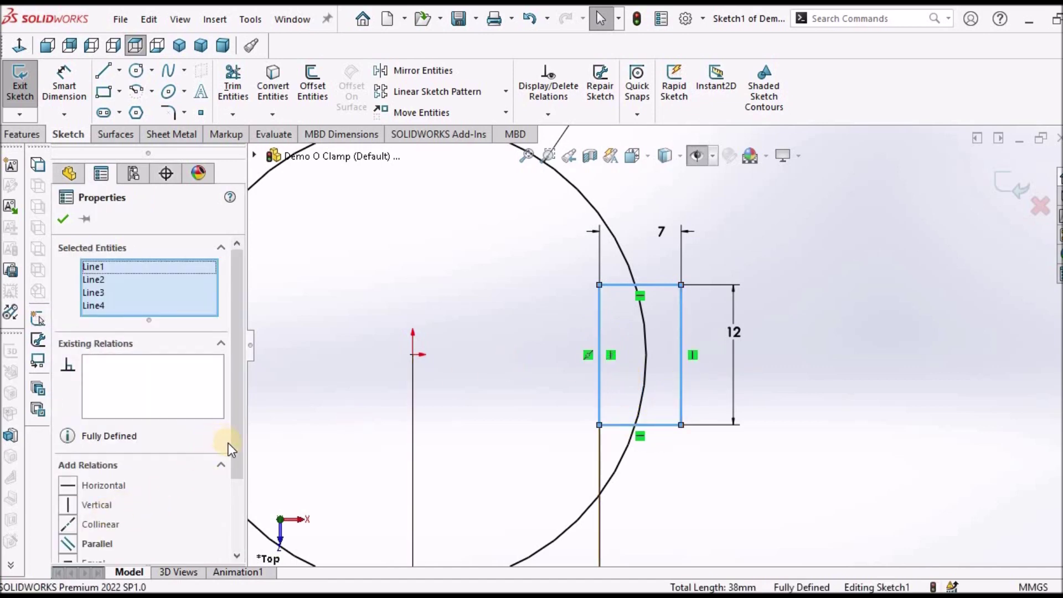
scroll(232, 498, "down", 3)
left_click(63, 219)
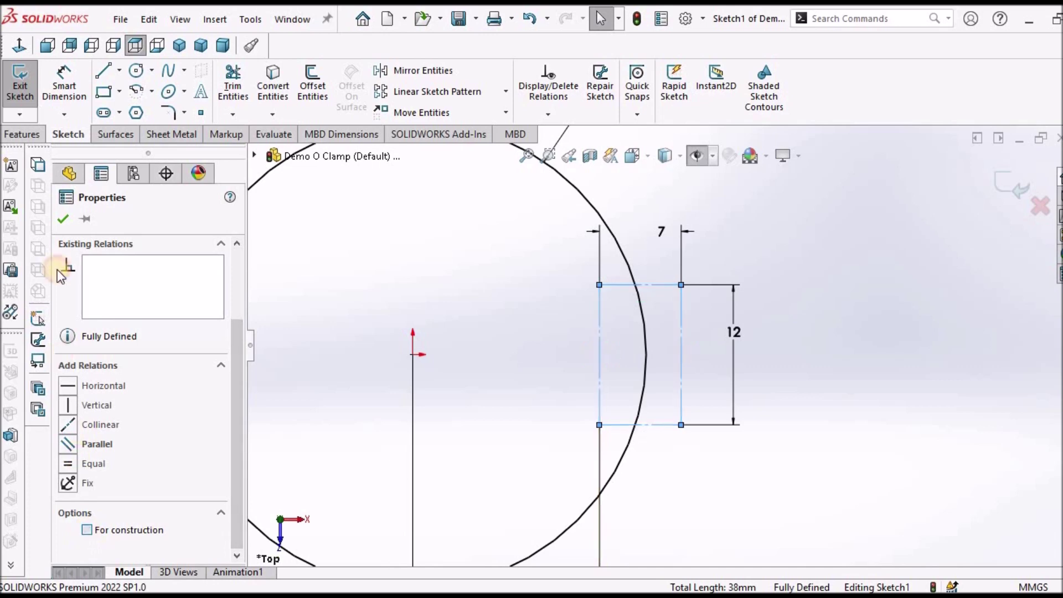
left_click(234, 85)
left_click(638, 326)
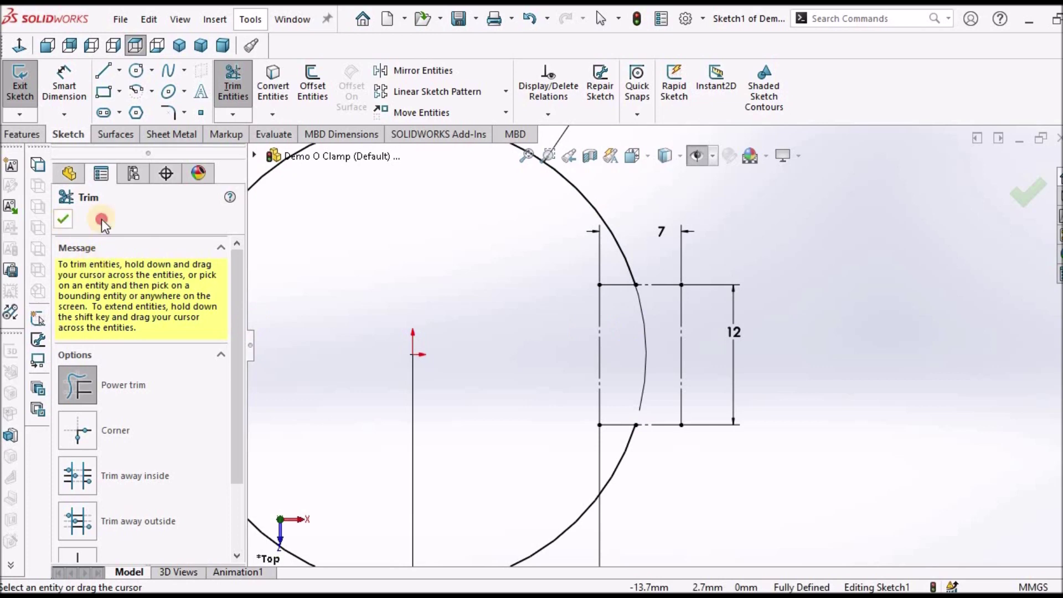
Accept the trim, zoom in to check the remaining arc, and exit Sketch1.
left_click(63, 220)
scroll(636, 371, "up", 4)
scroll(756, 341, "down", 3)
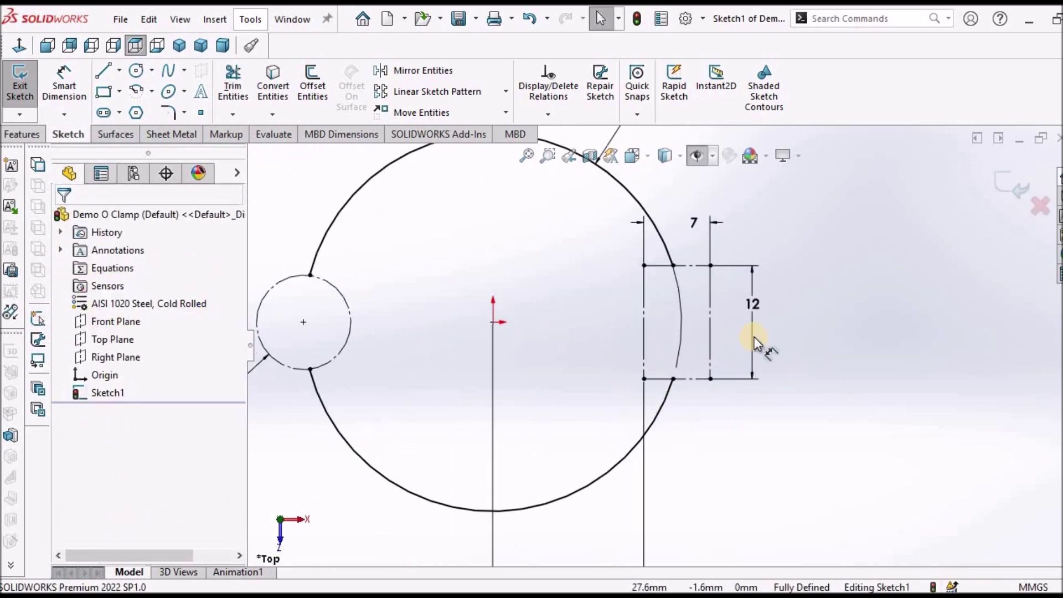
scroll(609, 334, "up", 4)
scroll(645, 316, "down", 5)
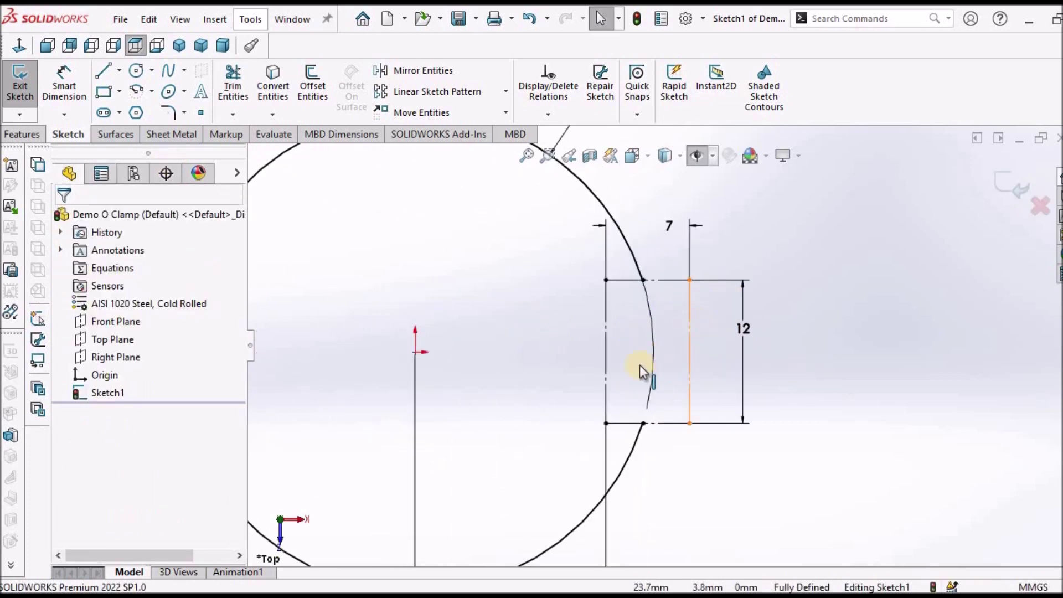
scroll(639, 364, "down", 2)
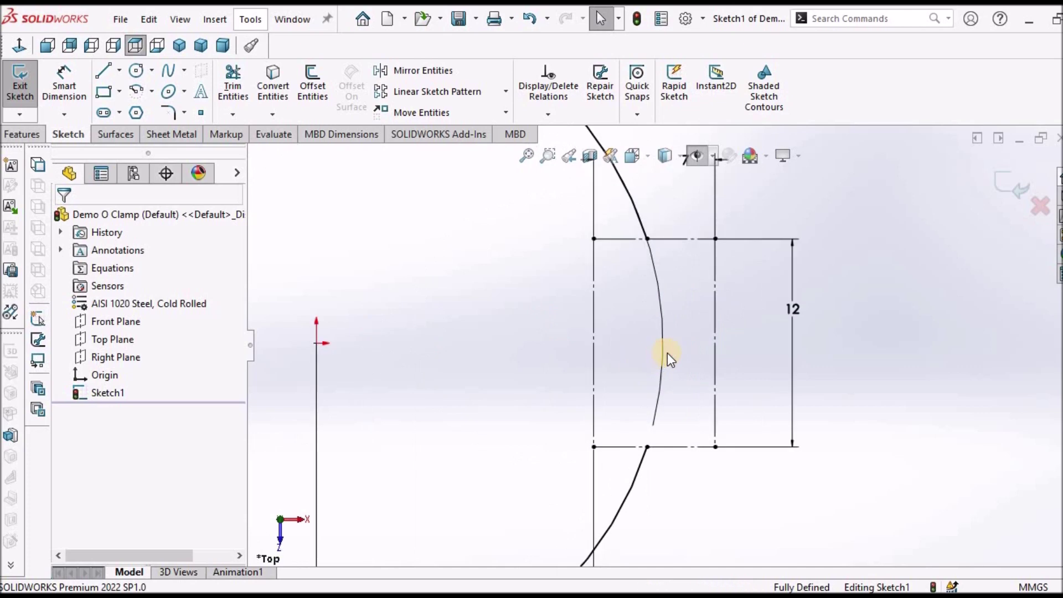
scroll(667, 353, "up", 4)
scroll(661, 326, "down", 3)
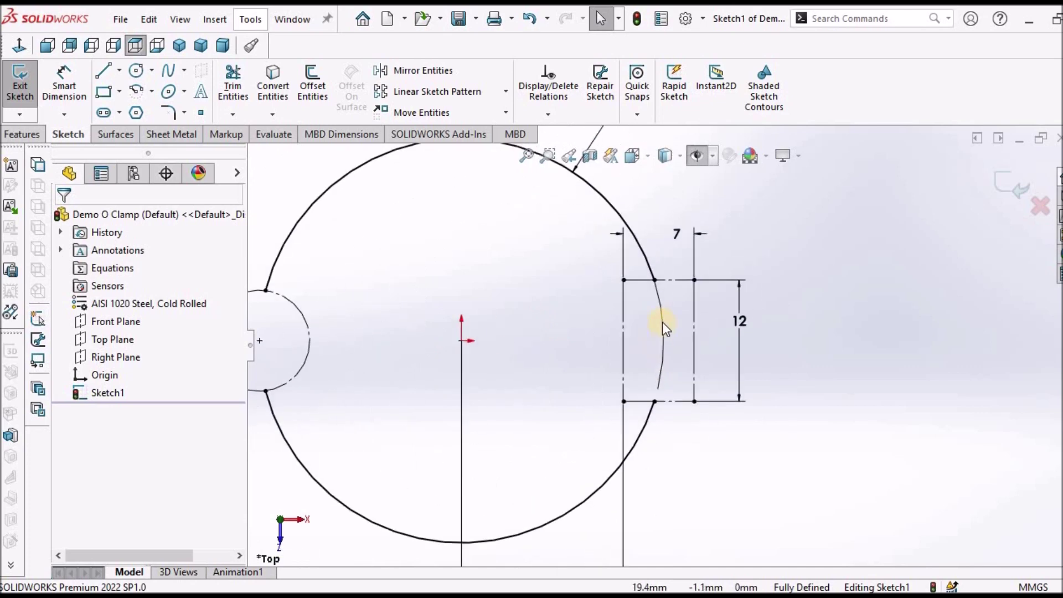
scroll(662, 318, "up", 1)
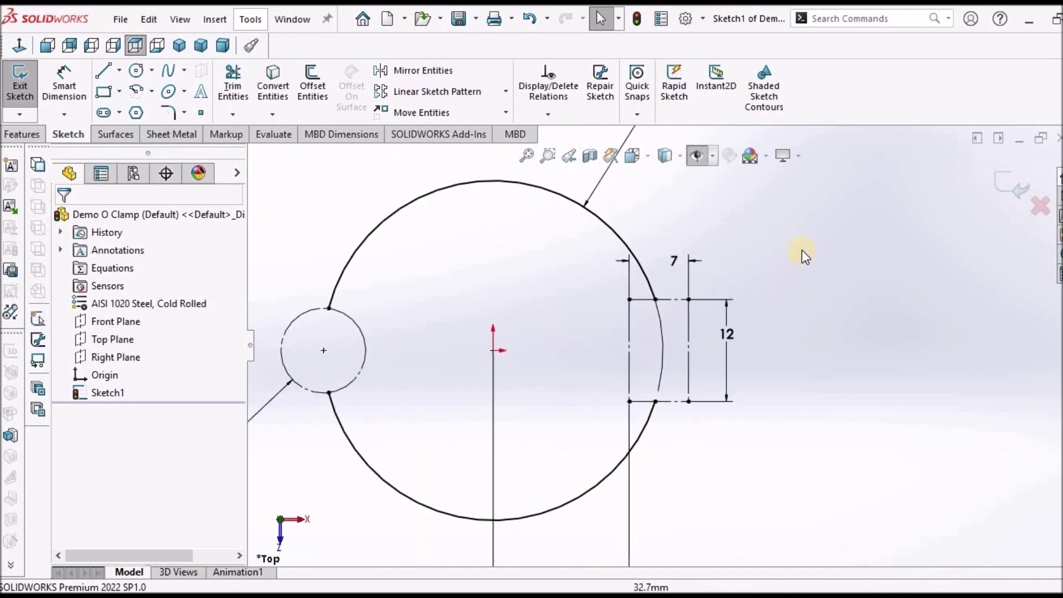
left_click(1006, 176)
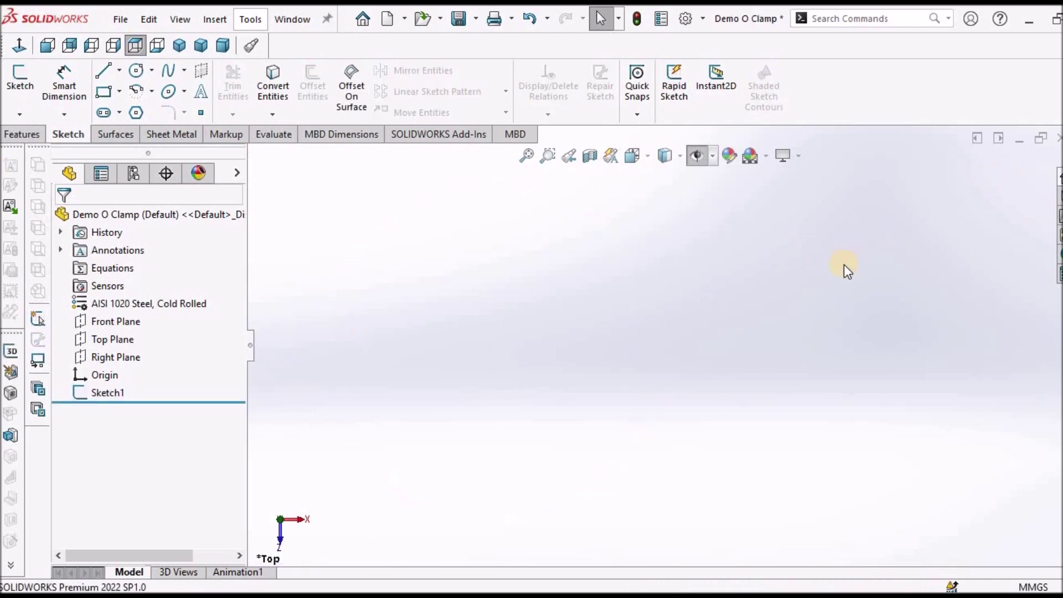
Save the part and reopen Sketch1 for editing.
left_click(458, 18)
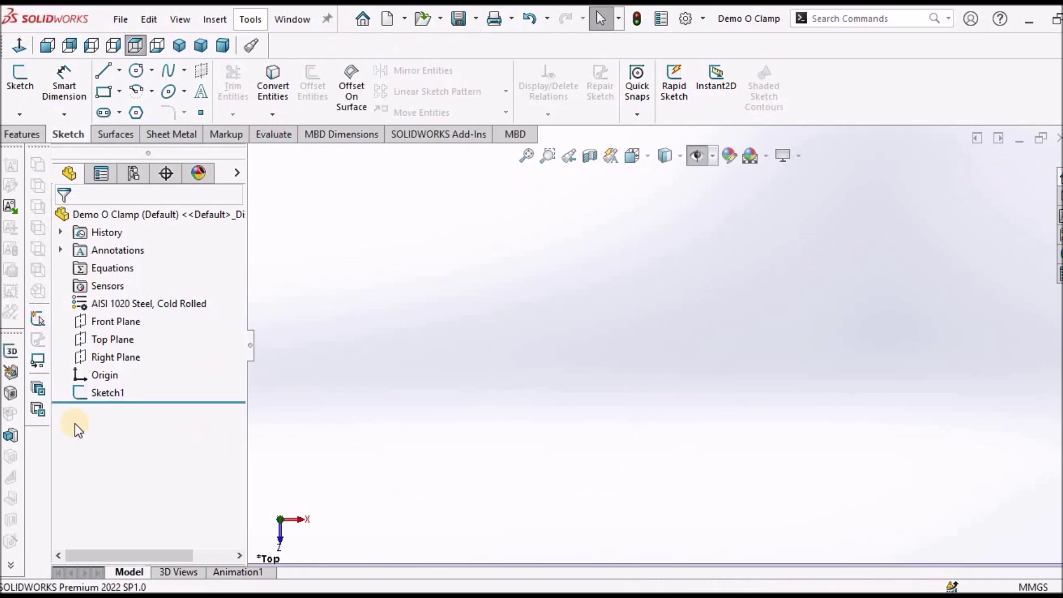
right_click(108, 394)
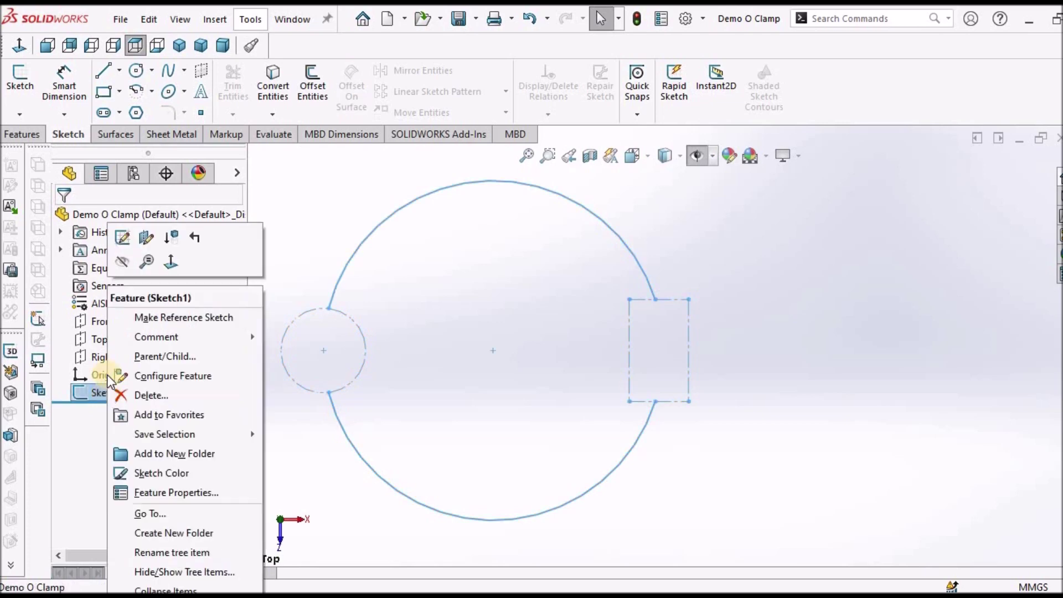
left_click(116, 243)
Close the trimmed arc with a vertical line joining its upper and lower endpoints.
scroll(674, 343, "down", 5)
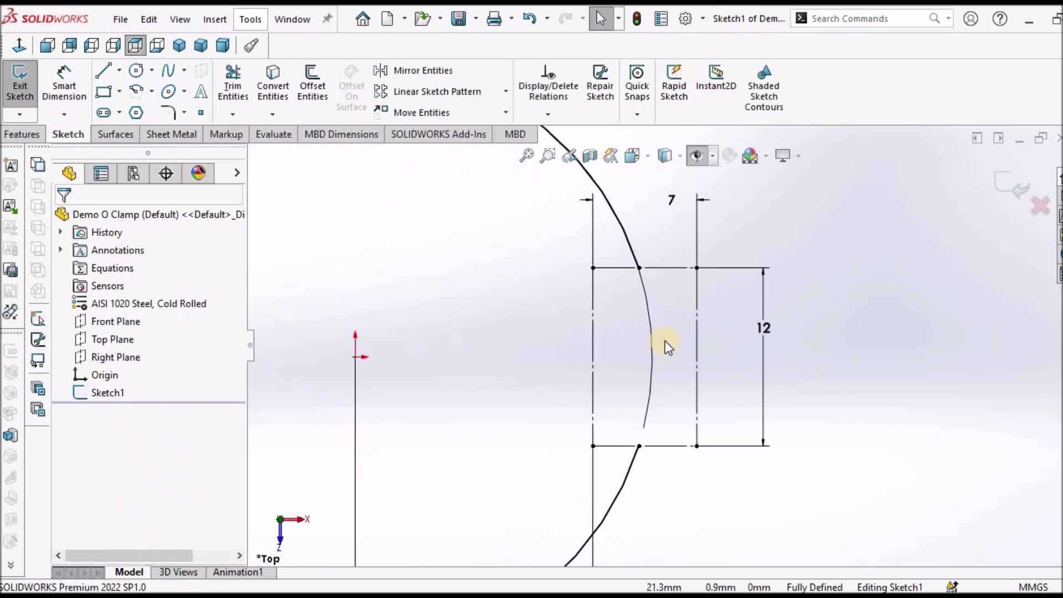
left_click(103, 70)
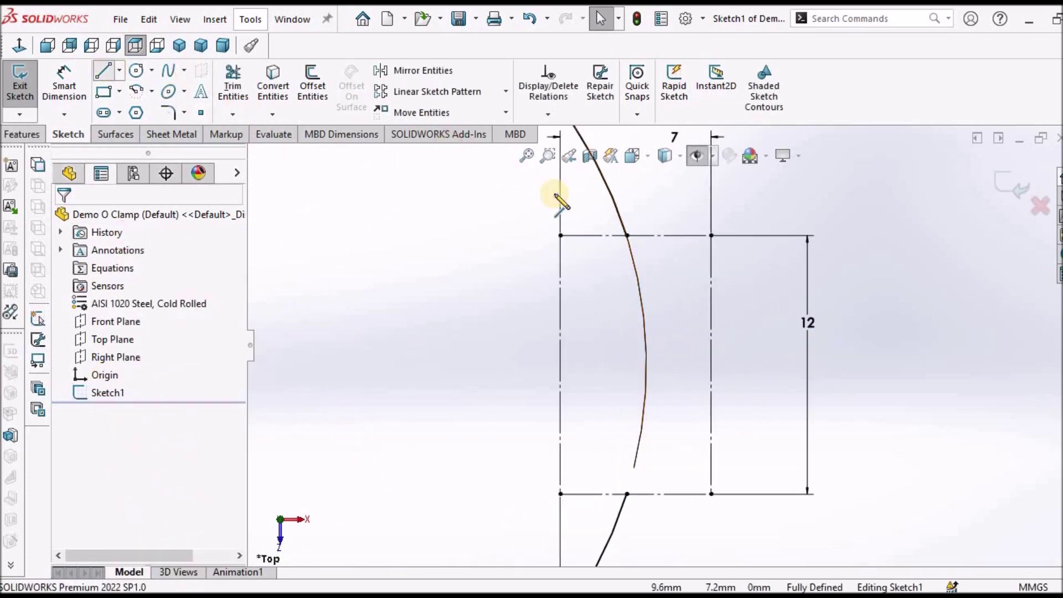
left_click(627, 235)
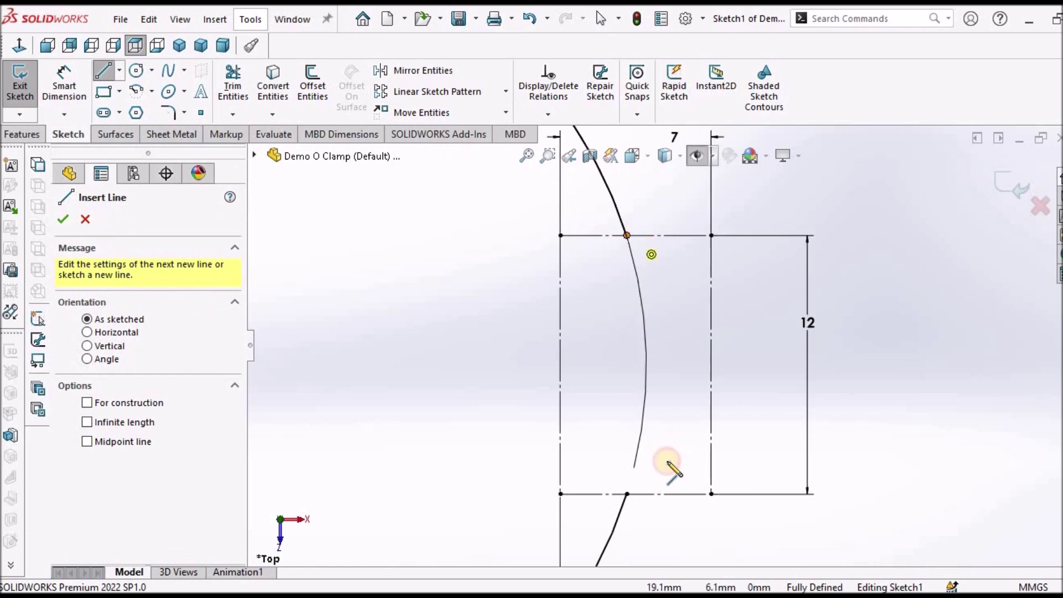
left_click(625, 493)
right_click(480, 324)
left_click(506, 333)
key("z")
key("z")
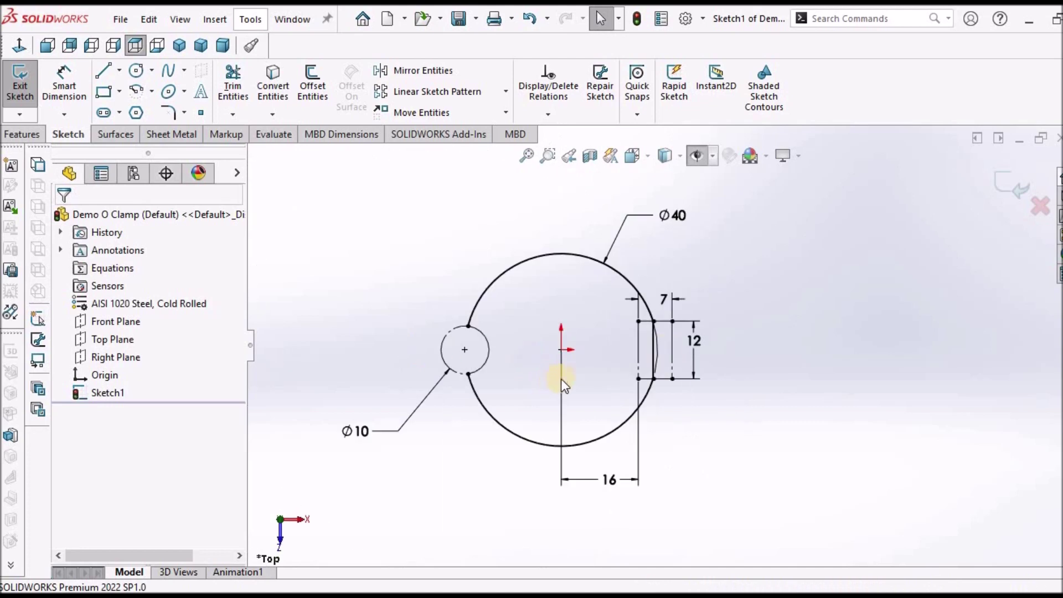
left_click(164, 139)
Create a Blind 10 mm Base Flange, 1 mm thick, K-Factor 0.45, Tear relief.
left_click(29, 81)
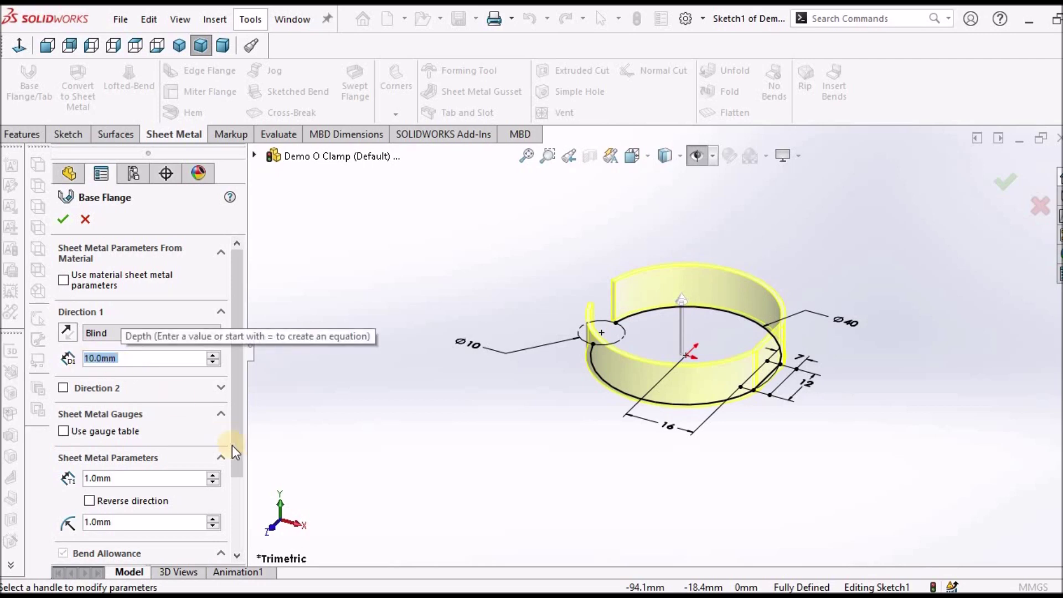
left_click(233, 486)
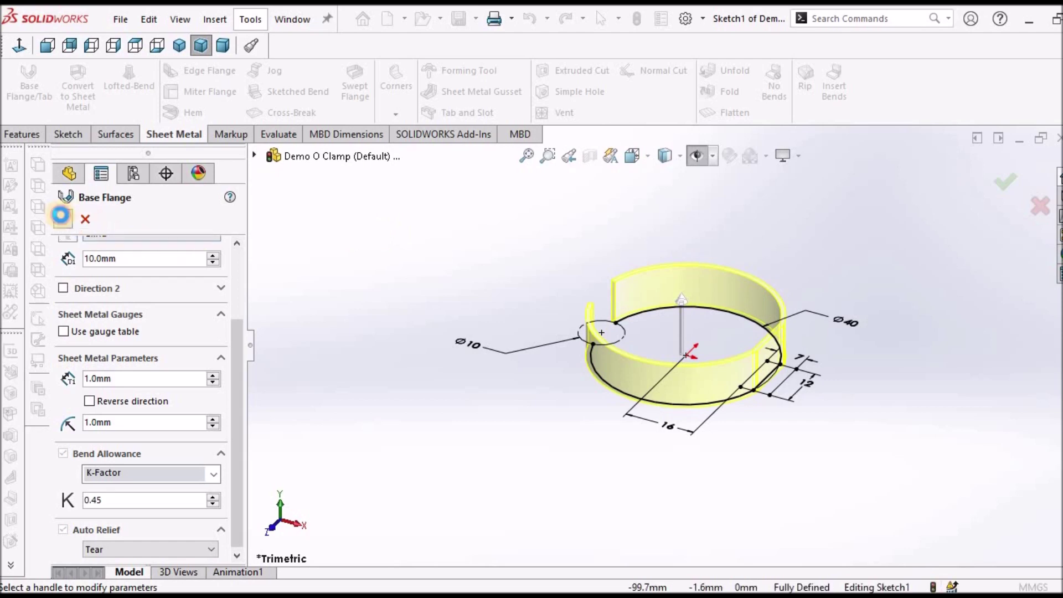
left_click(60, 216)
middle_click_drag(646, 305, 673, 408)
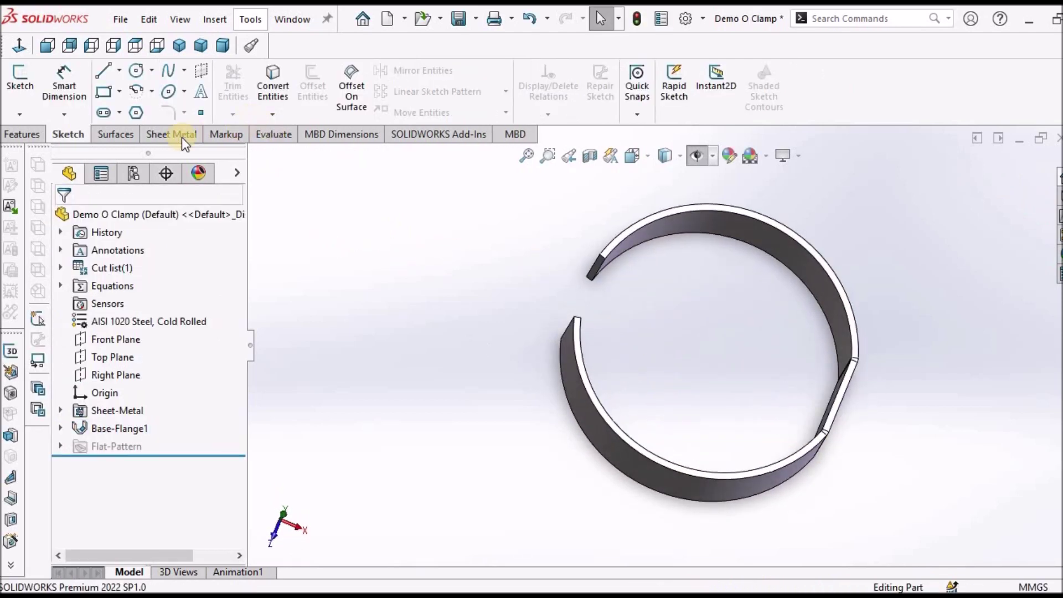
Add Edge-Flange1 with 7 mm, 90° flanges on both open ring-end edges.
left_click(154, 135)
left_click(191, 71)
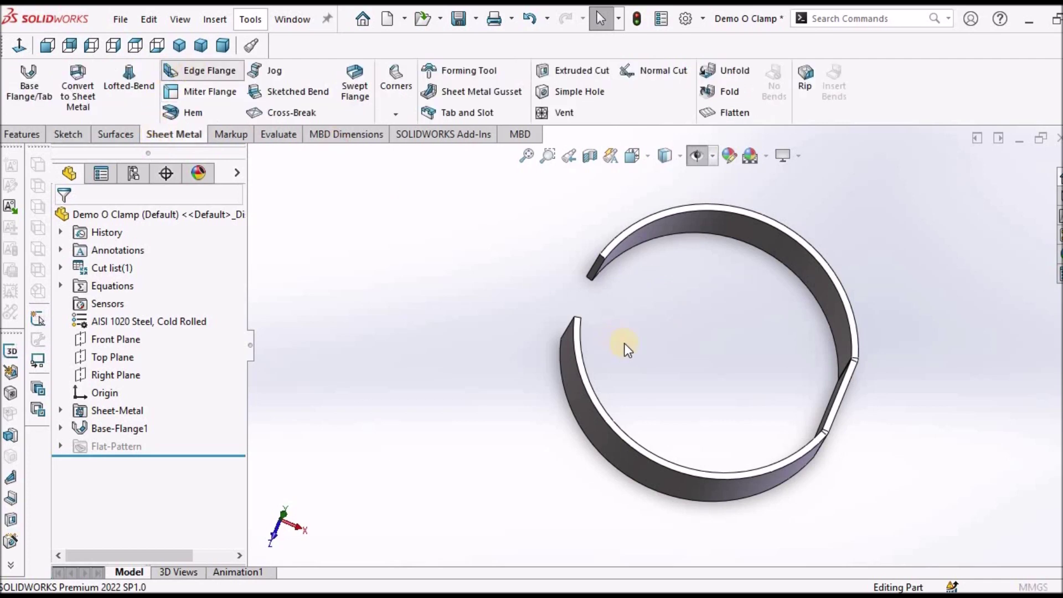
scroll(592, 261, "down", 3)
left_click(609, 279)
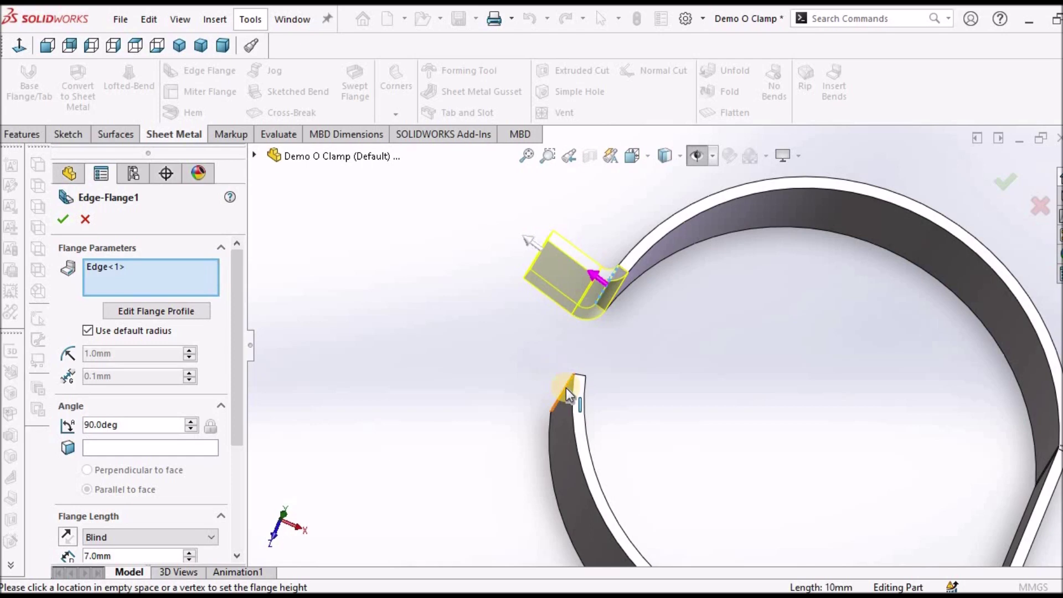
left_click(566, 387)
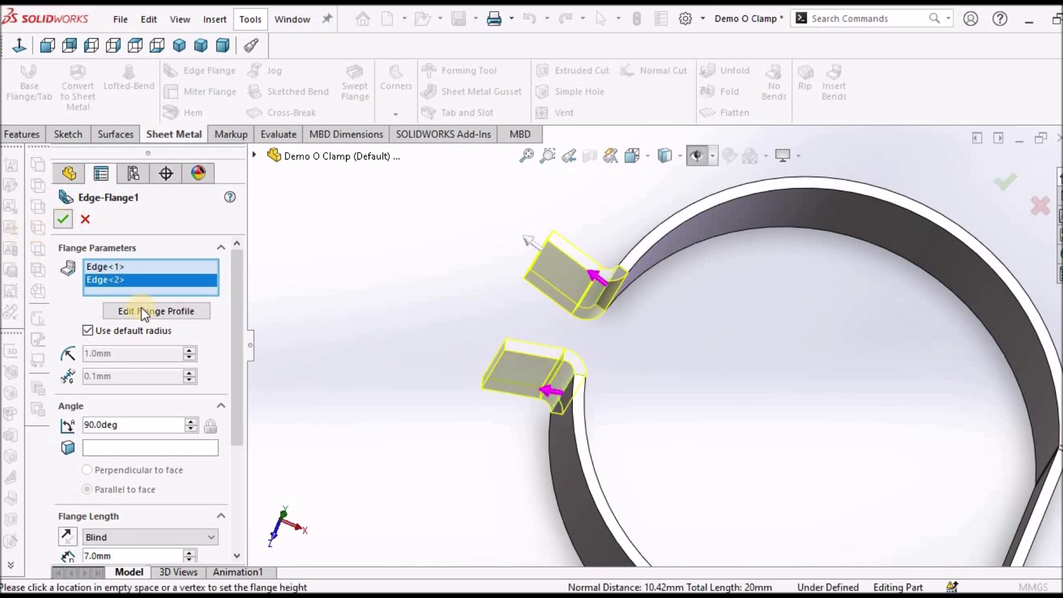
left_click(60, 446)
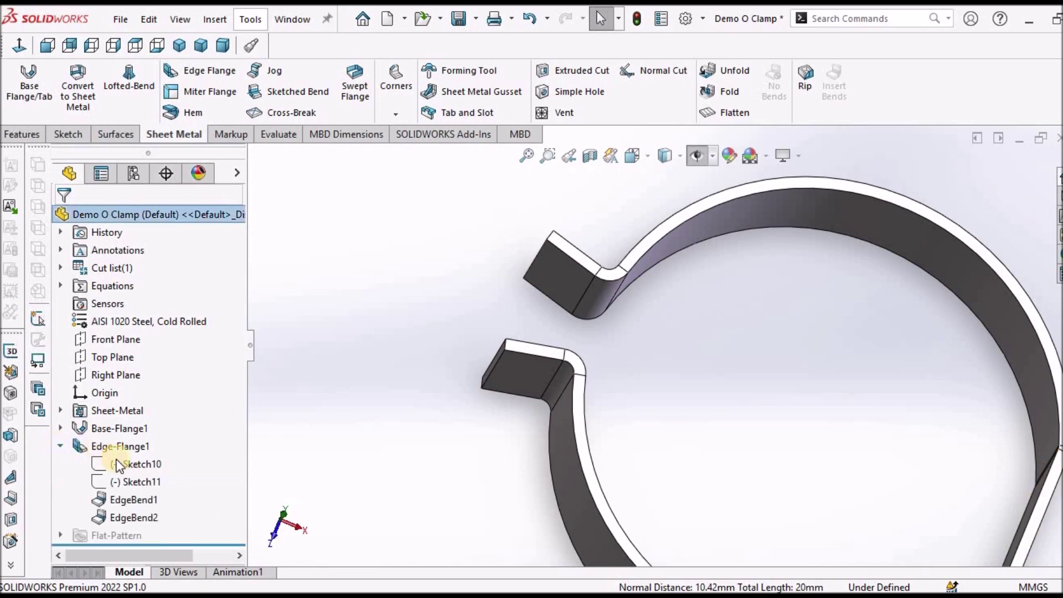
Edit Sketch10 and dimension the profile's right edge at 12 mm.
right_click(133, 465)
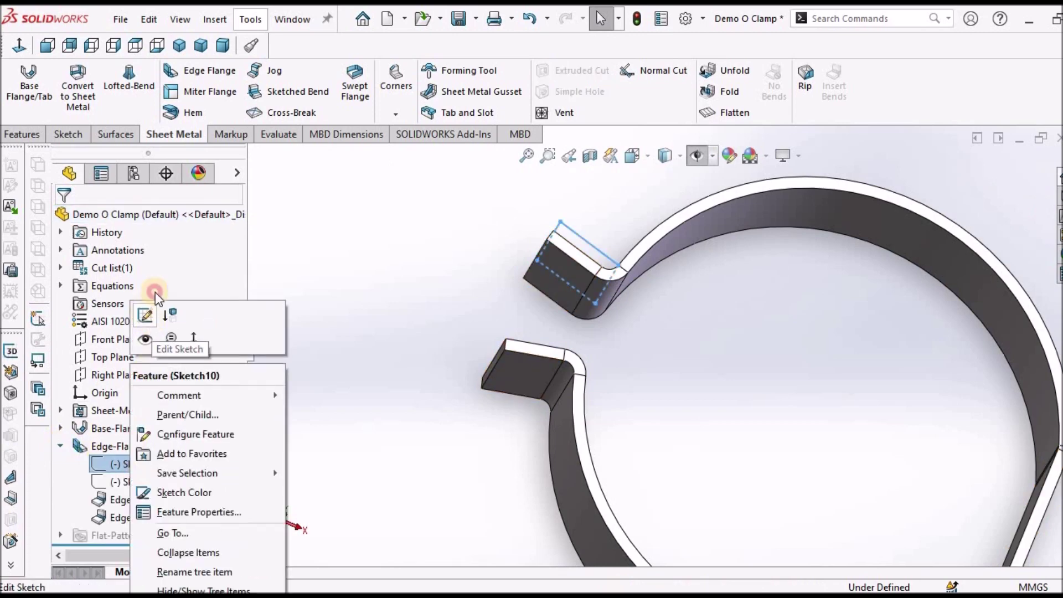
left_click(147, 311)
scroll(625, 354, "up", 3)
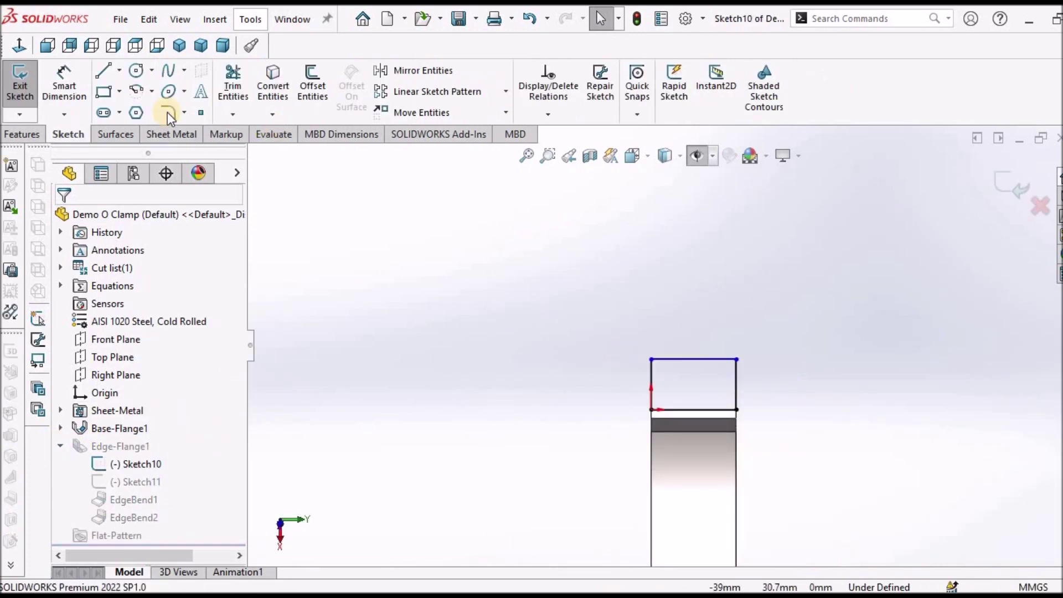
left_click(65, 75)
scroll(698, 351, "down", 2)
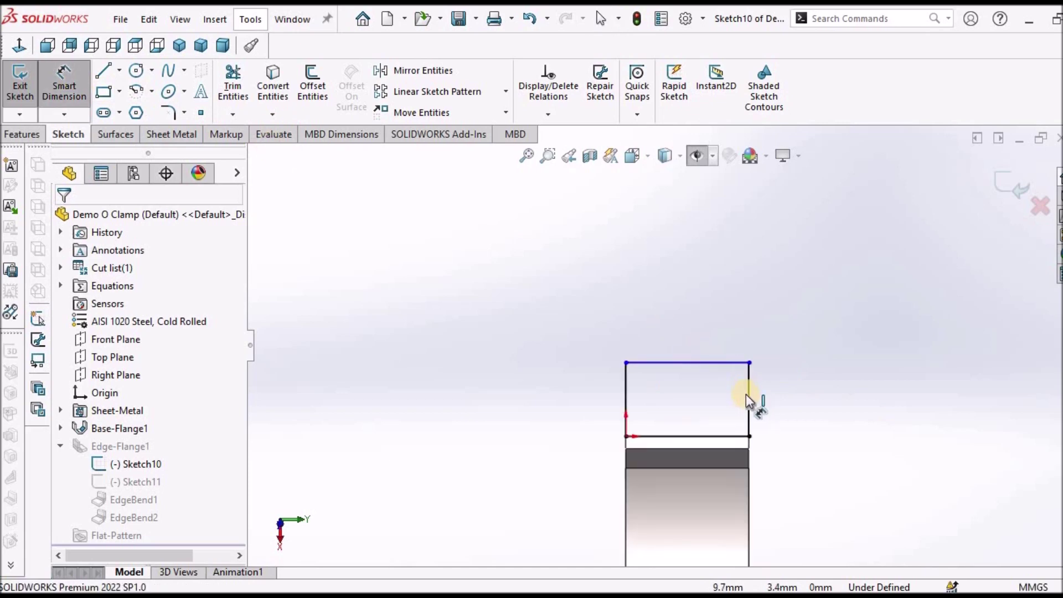
left_click(749, 396)
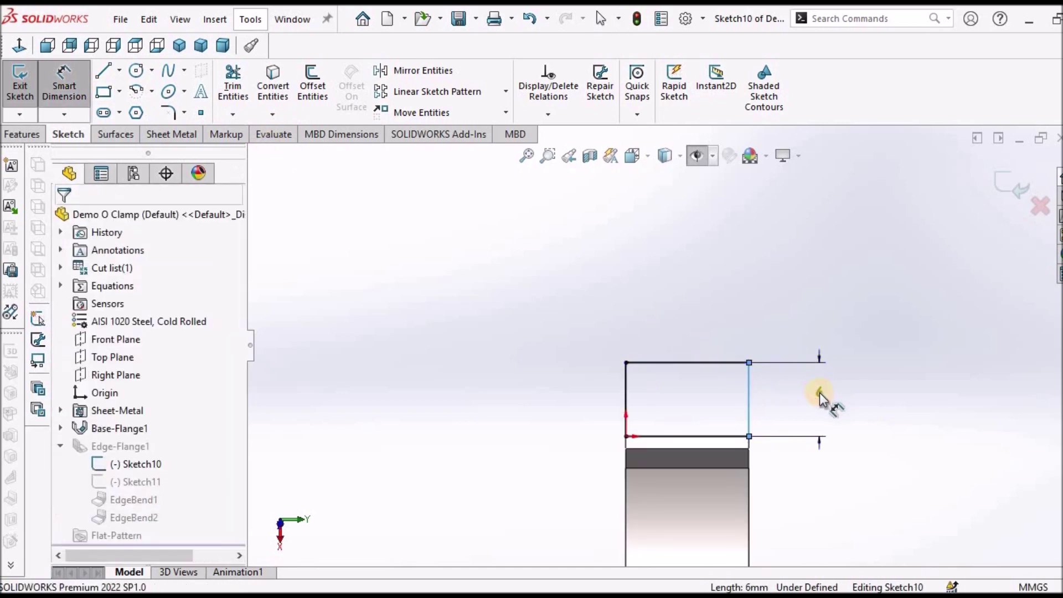
left_click(819, 393)
type("12")
key("Return")
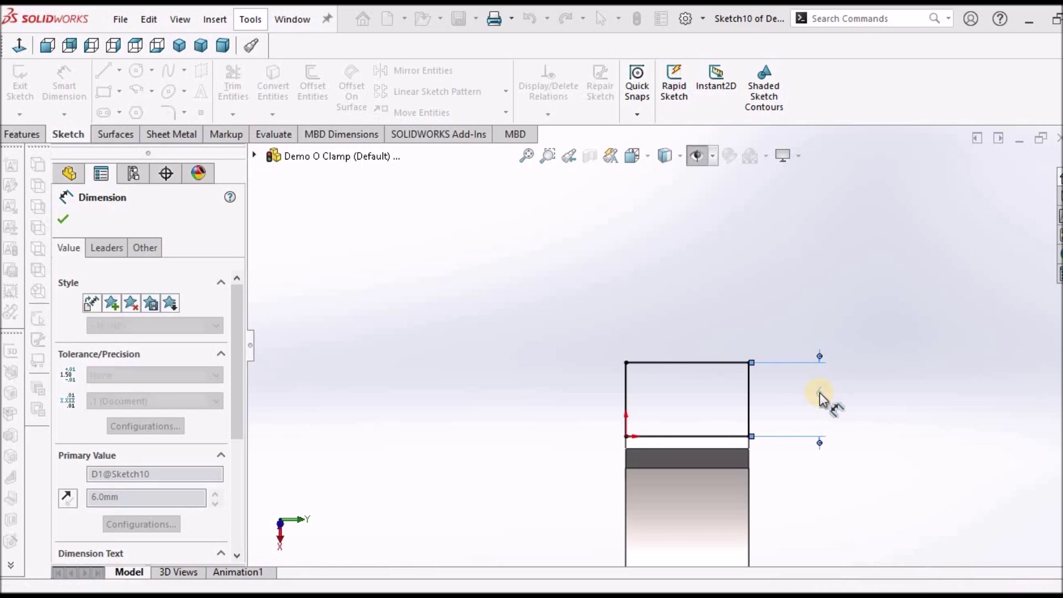
Change that height dimension to 10 mm and exit to rebuild the flange.
double_click(819, 348)
type("10")
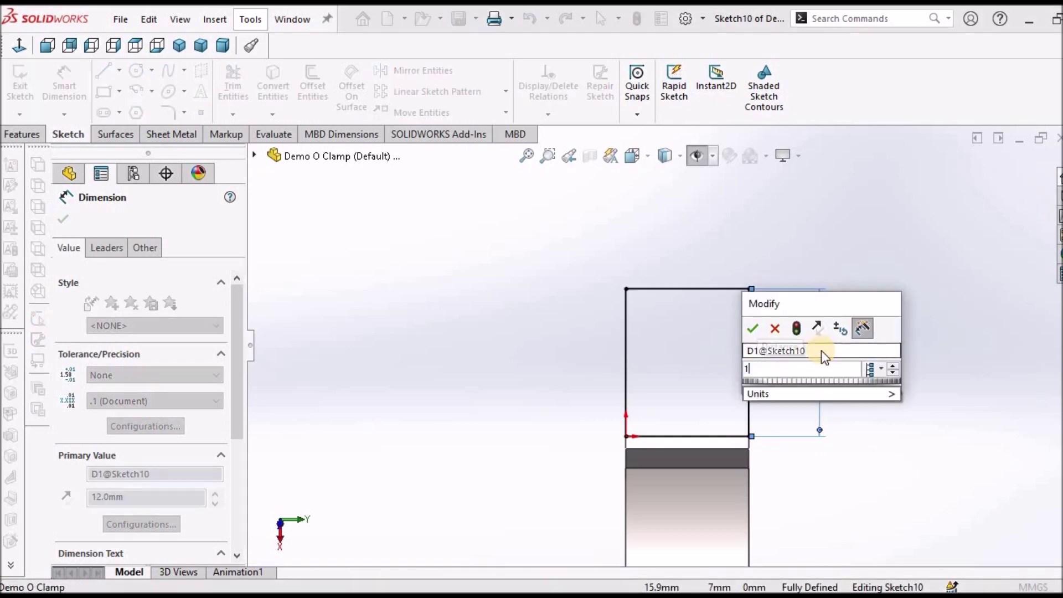
key("Return")
left_click(974, 209)
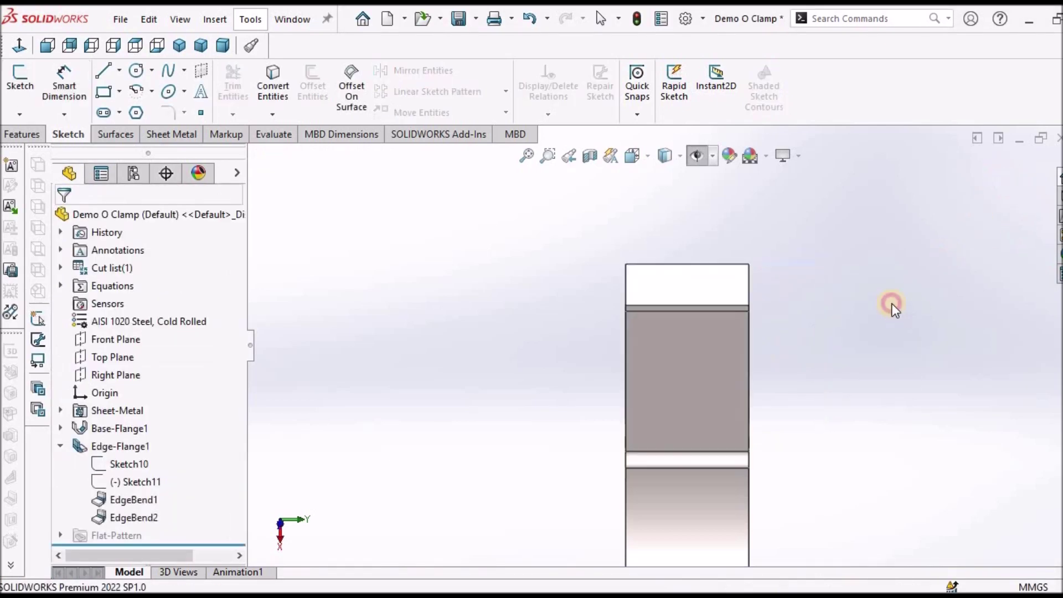
Dimension Sketch11's right vertical line to 14 mm and exit to rebuild the flange.
left_click(142, 483)
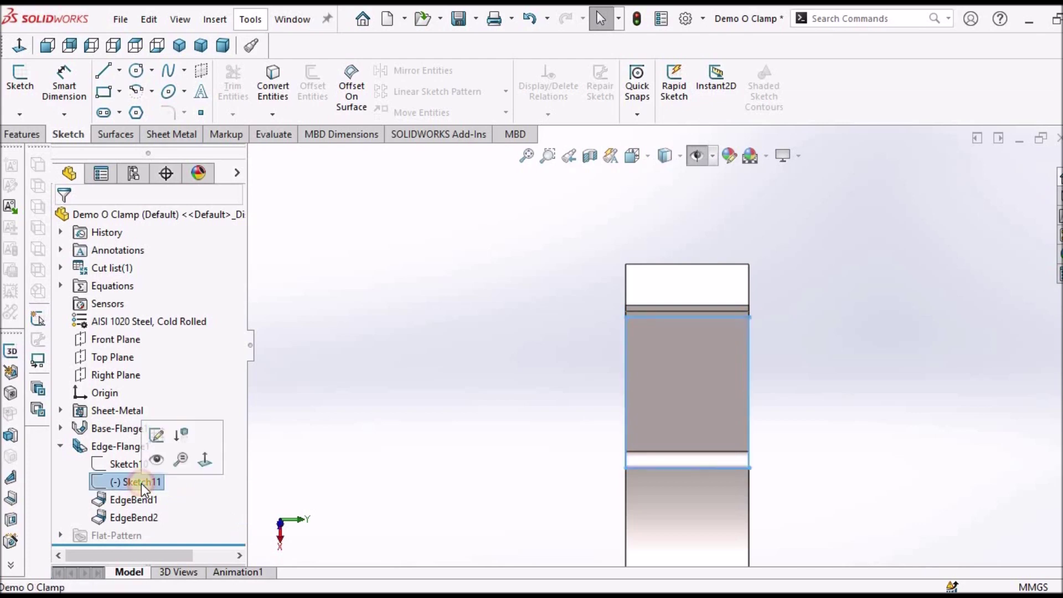
left_click(151, 443)
left_click(65, 83)
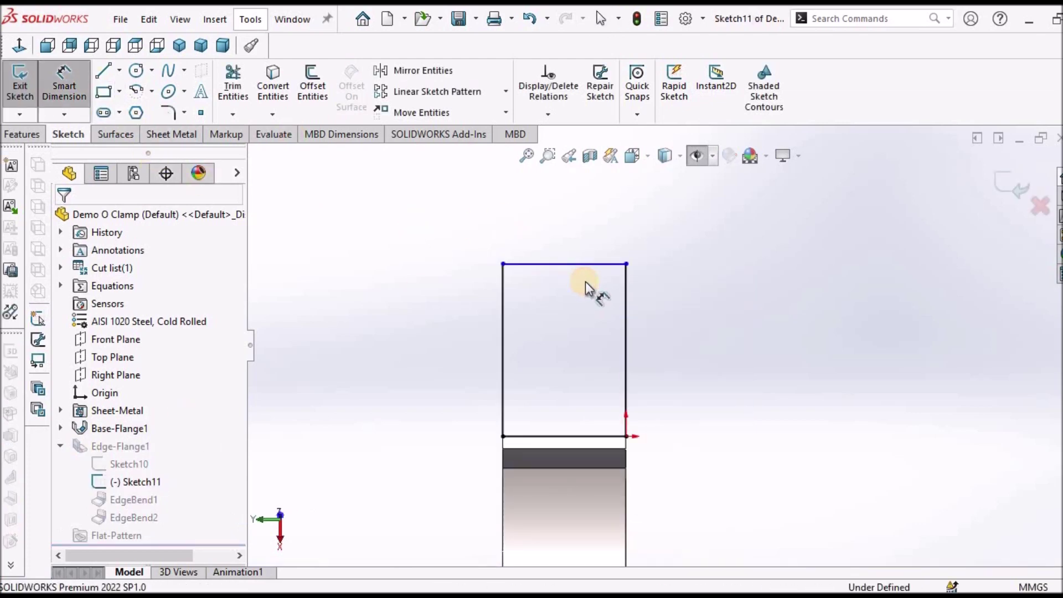
left_click(627, 302)
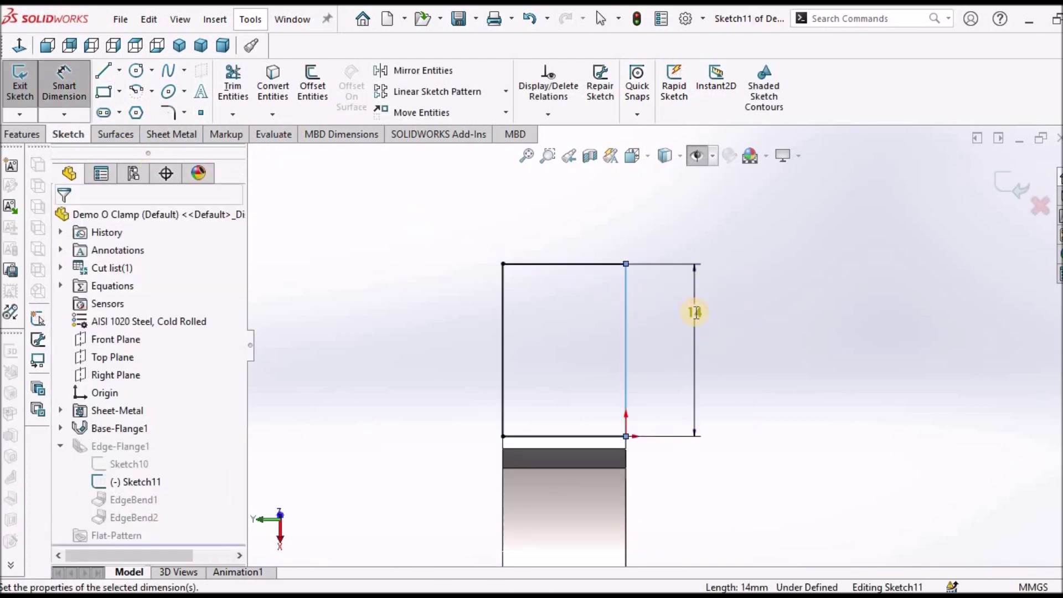
left_click(695, 312)
type("14")
key("Return")
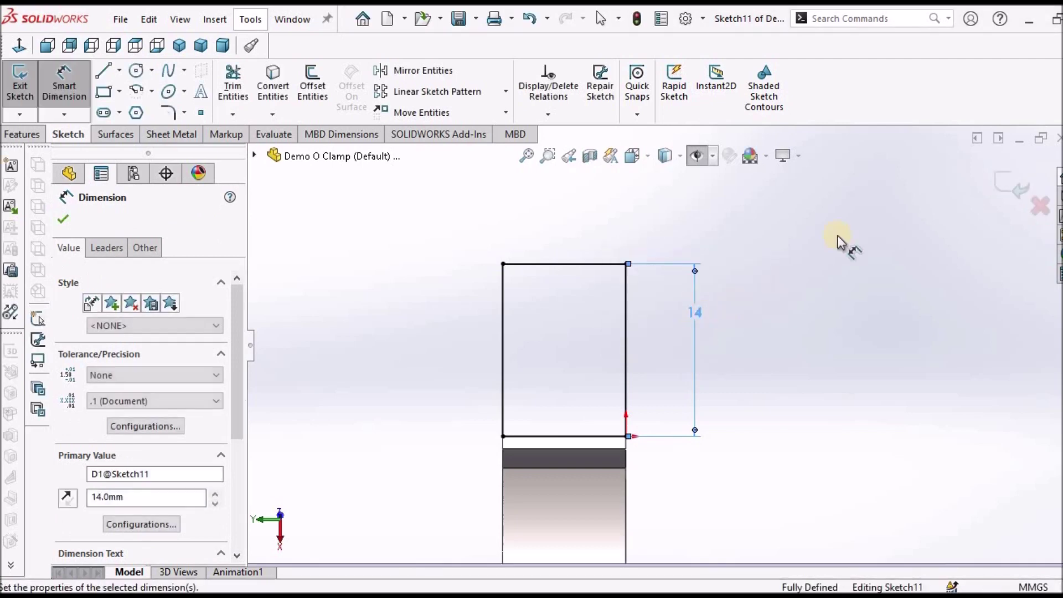
left_click(1013, 191)
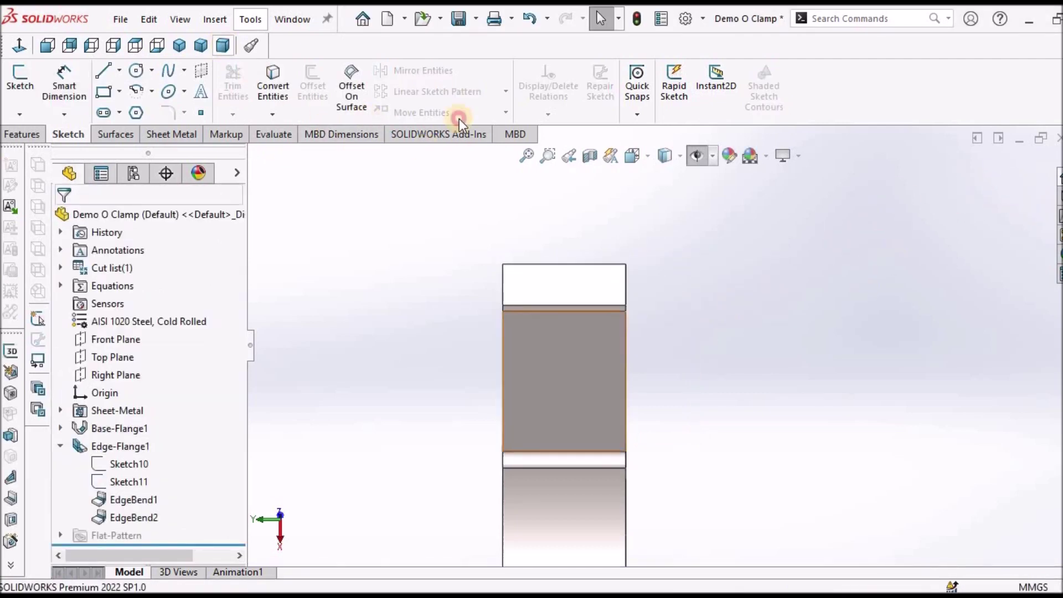
left_click(223, 45)
Orbit to the band's middle face and start a Base Flange/Tab sketch, Sketch12, on it.
middle_click_drag(742, 268, 784, 336)
middle_click_drag(828, 299, 578, 399)
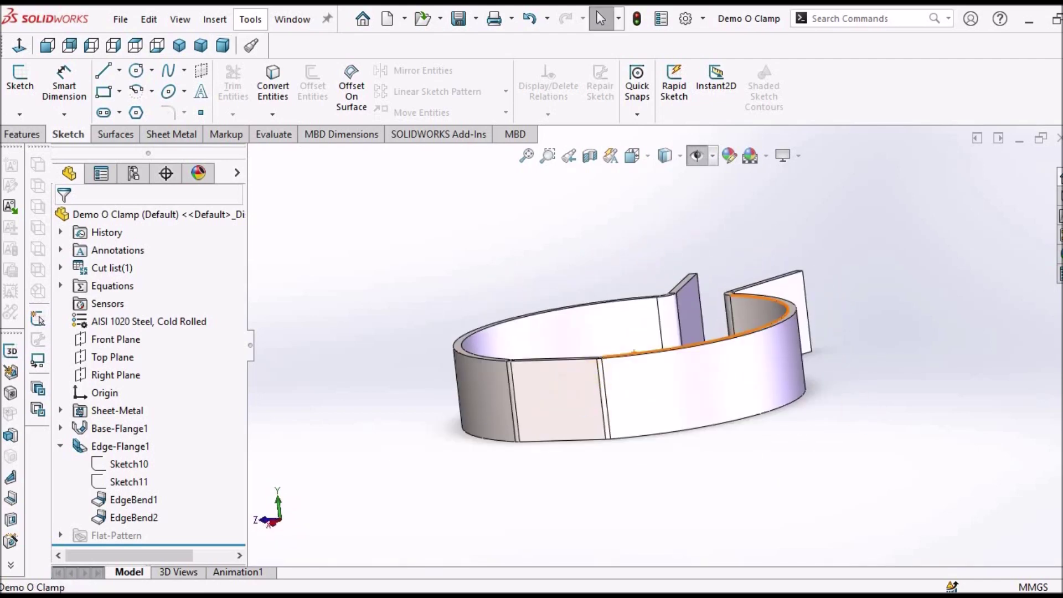
left_click(576, 399)
left_click(168, 135)
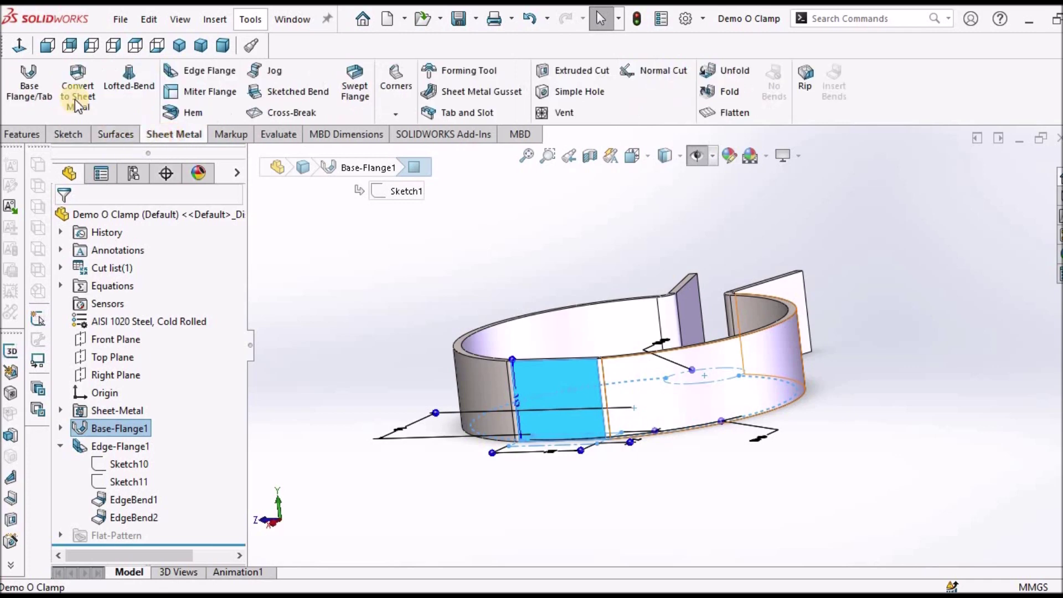
left_click(20, 83)
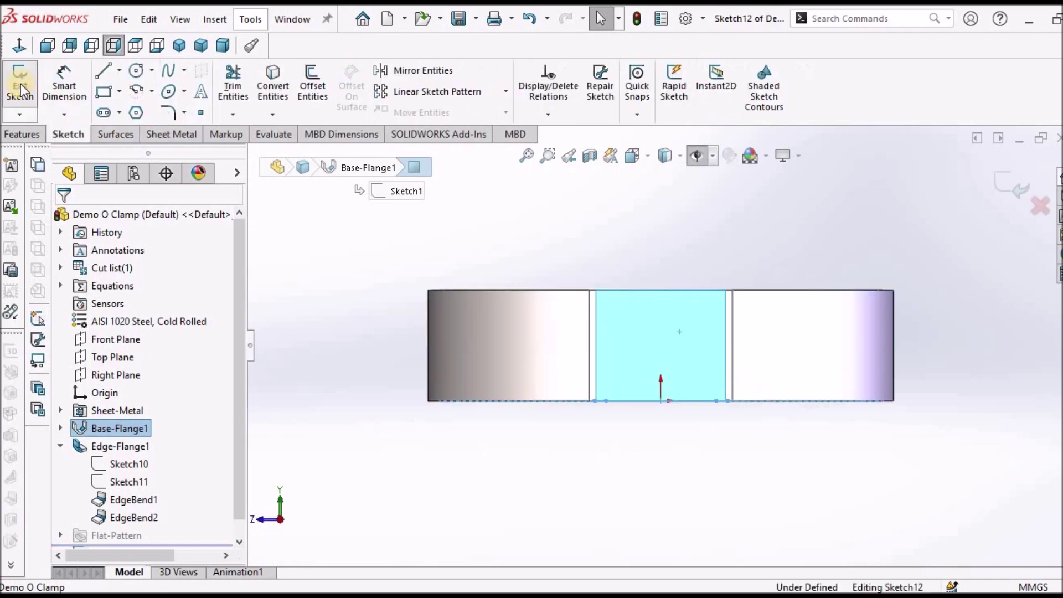
left_click(651, 250)
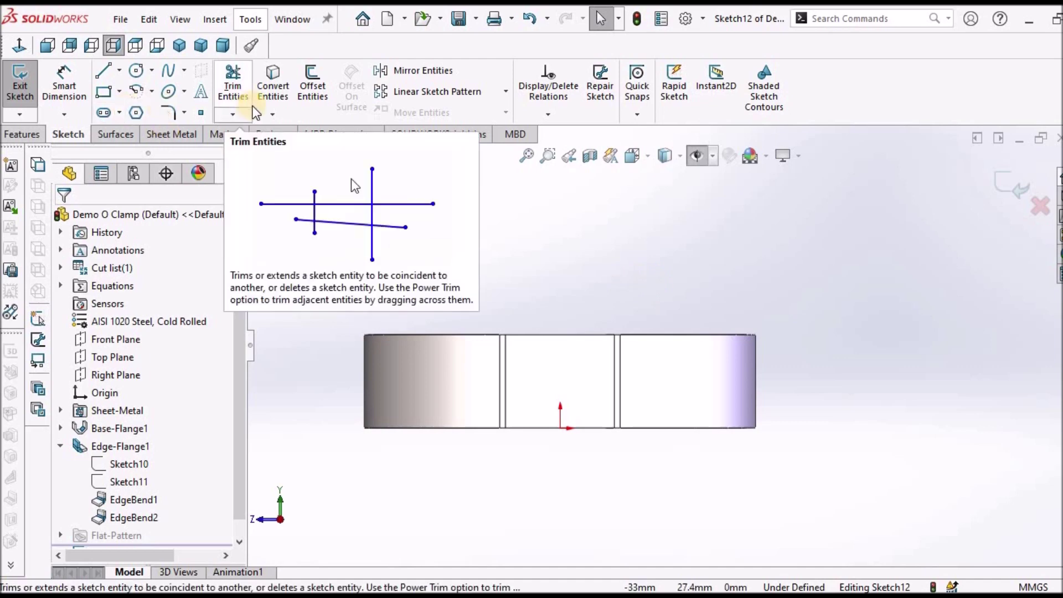
Draw a large rectangle above the band and a smaller one below it.
left_click(103, 92)
left_click(498, 187)
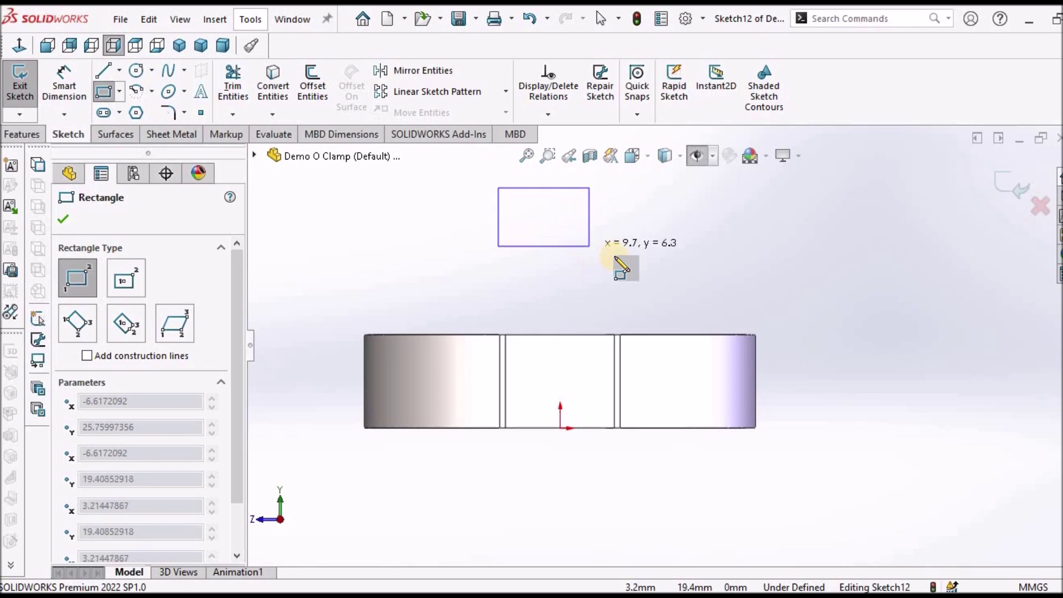
left_click(614, 255)
right_click(719, 254)
left_click(763, 256)
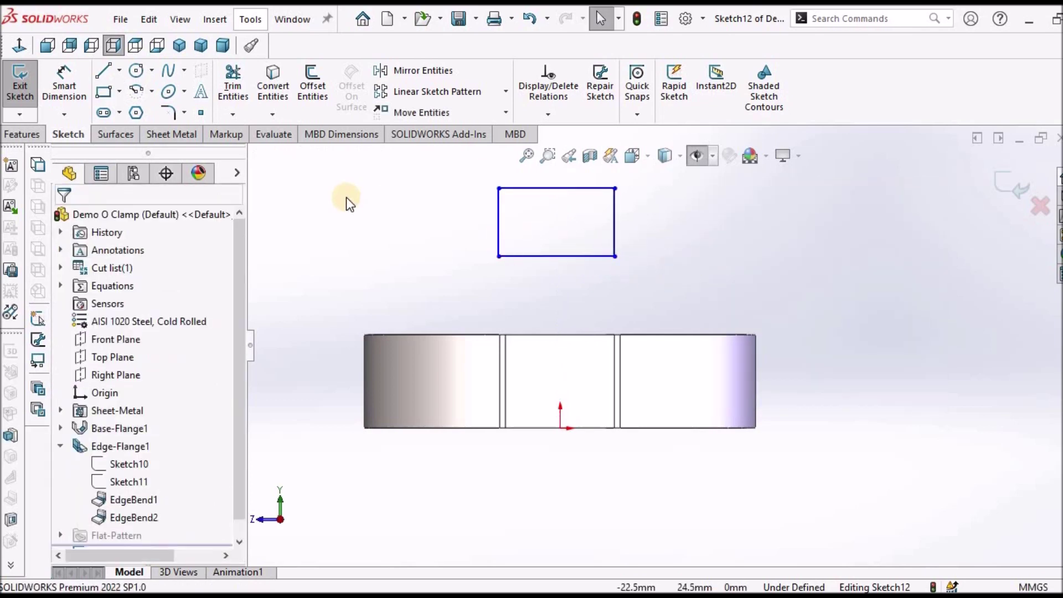
key("Return")
left_click(527, 278)
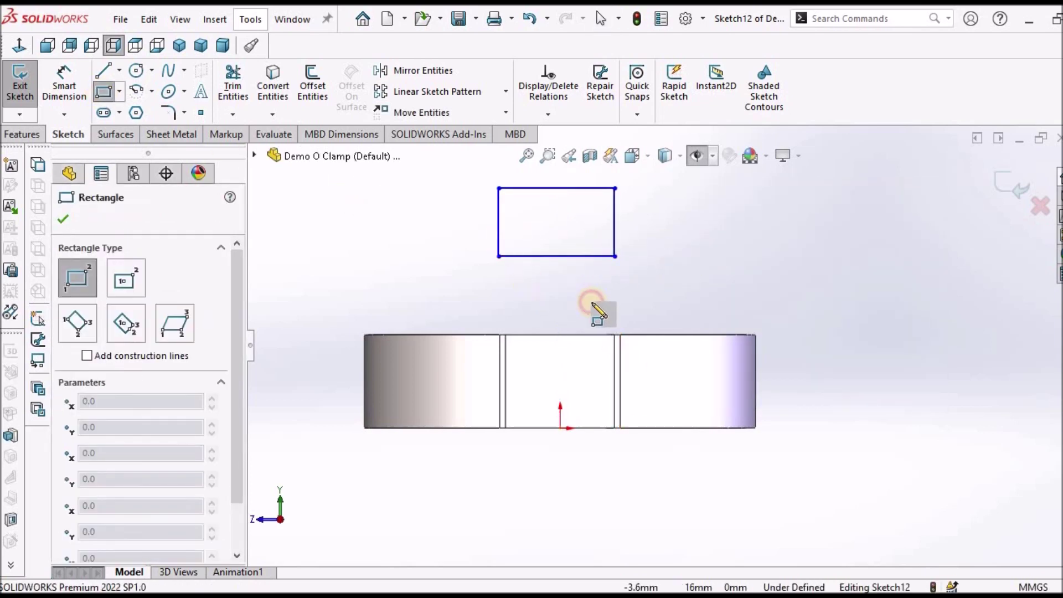
left_click(589, 312)
right_click(746, 247)
left_click(768, 256)
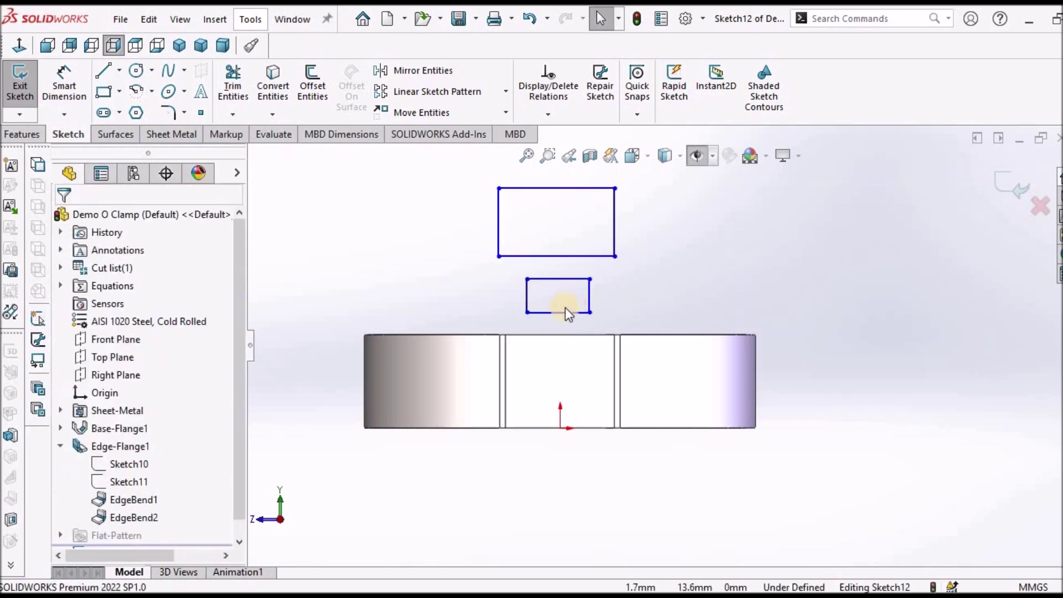
Make the small rectangle's bottom line collinear with the band's top edge.
left_click_drag(566, 312, 576, 333)
left_click(576, 333, "ctrl")
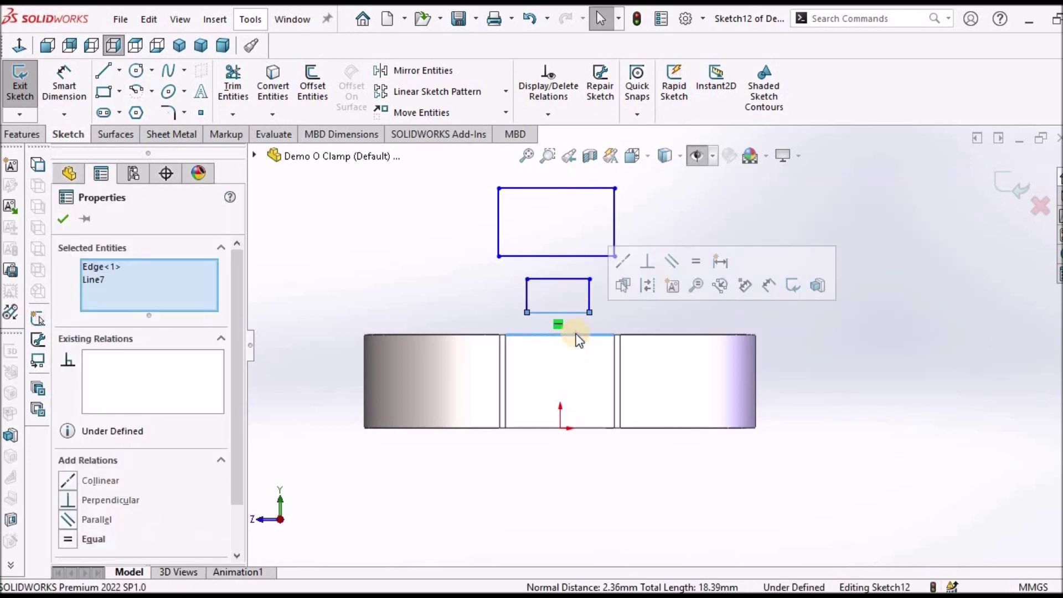
left_click(68, 482)
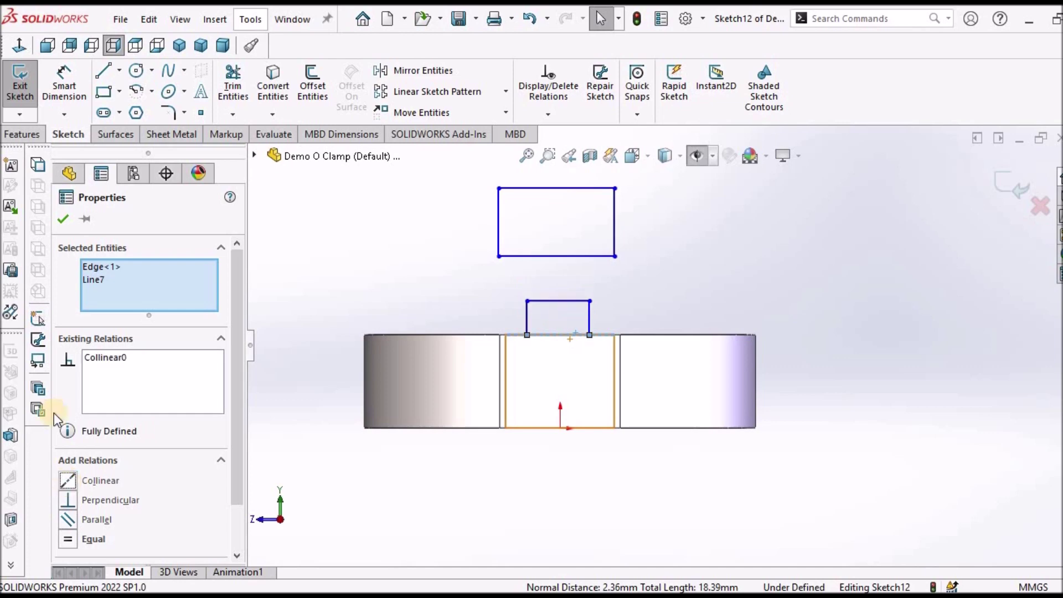
left_click(64, 221)
scroll(578, 342, "down", 3)
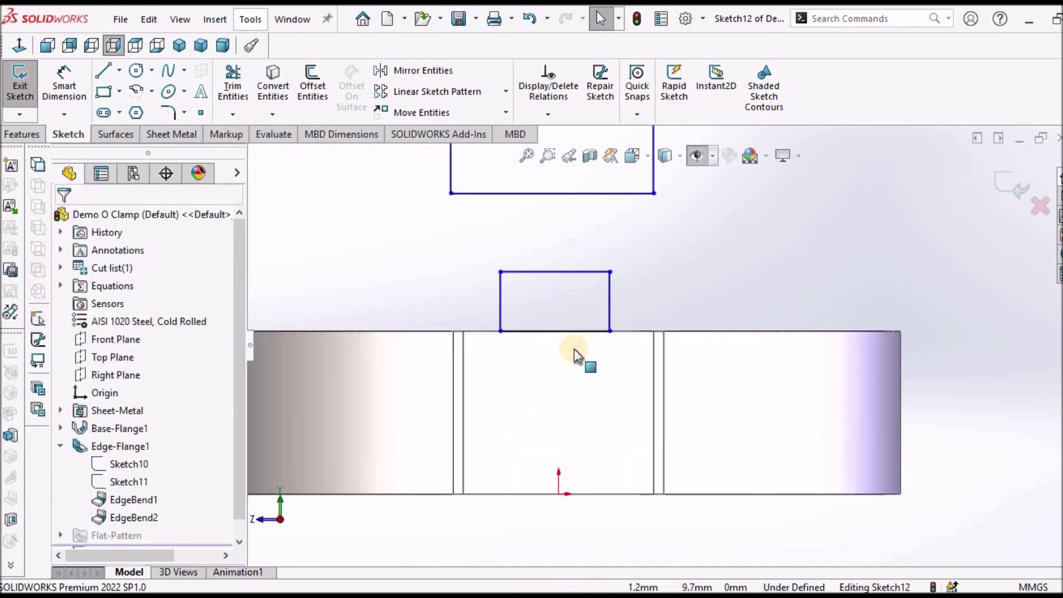
Align the small rectangle's bottom midpoint vertically with the origin.
right_click(593, 328)
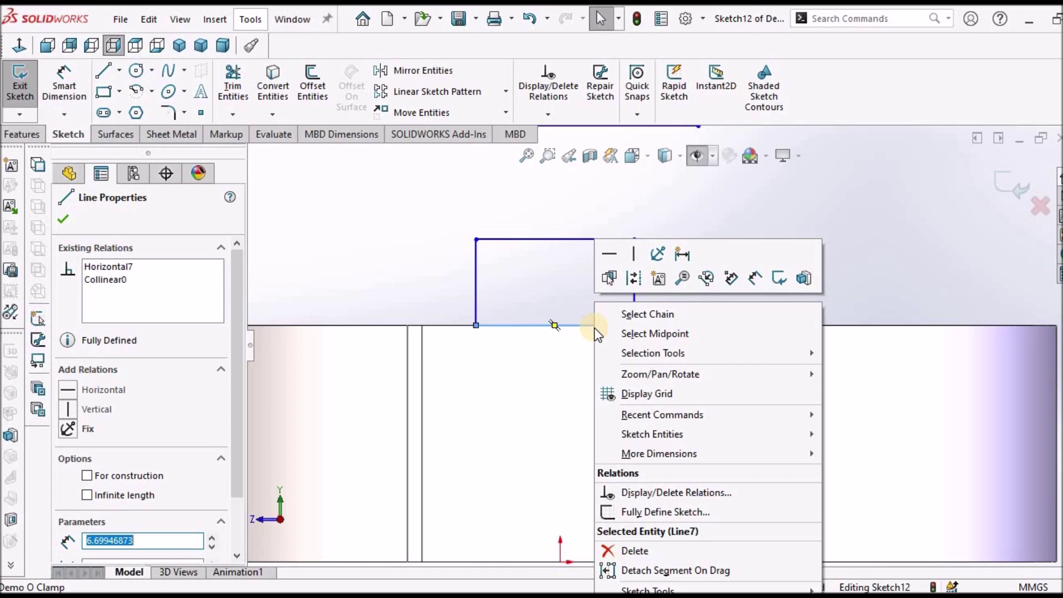
left_click(655, 334)
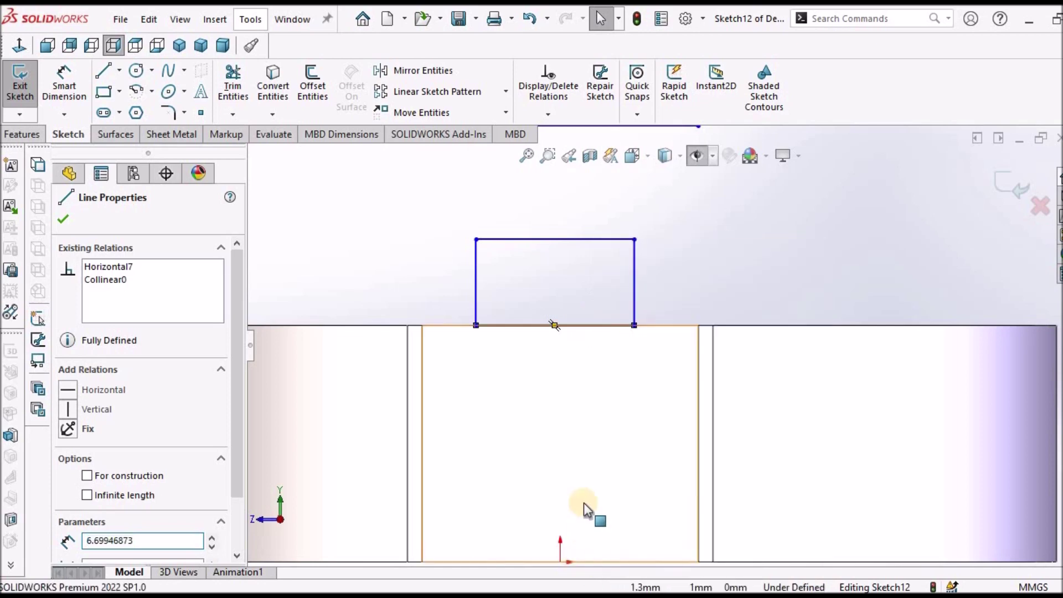
left_click(560, 562, "ctrl")
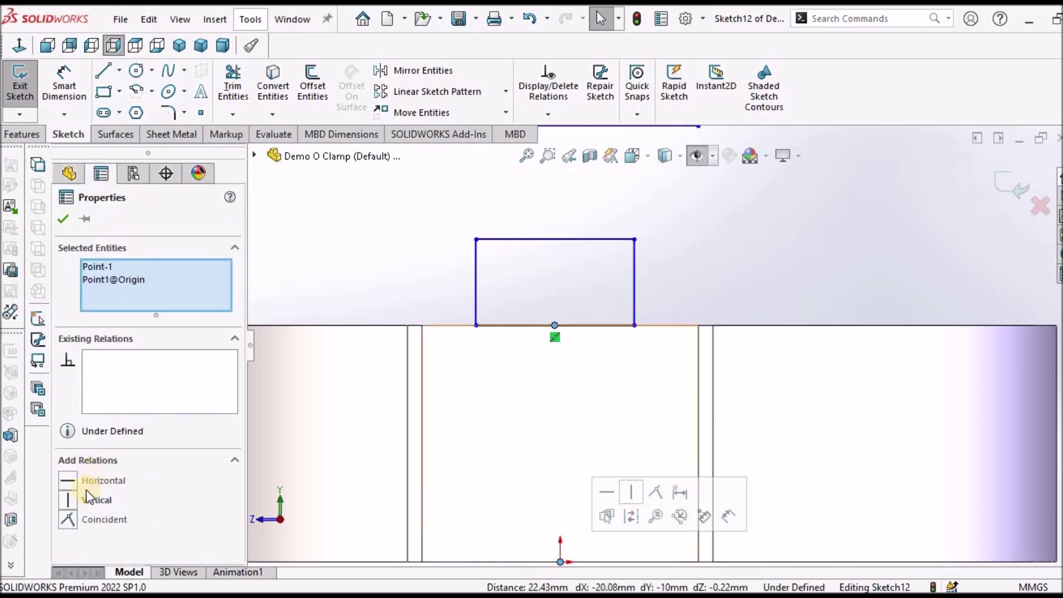
left_click(67, 499)
left_click(850, 271)
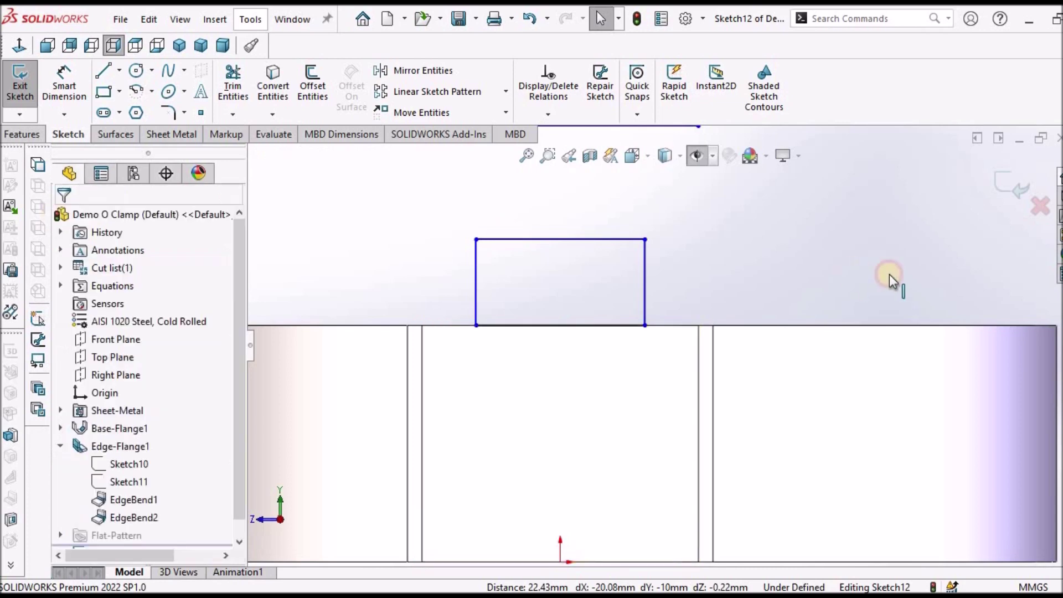
key("f")
scroll(677, 287, "down", 2)
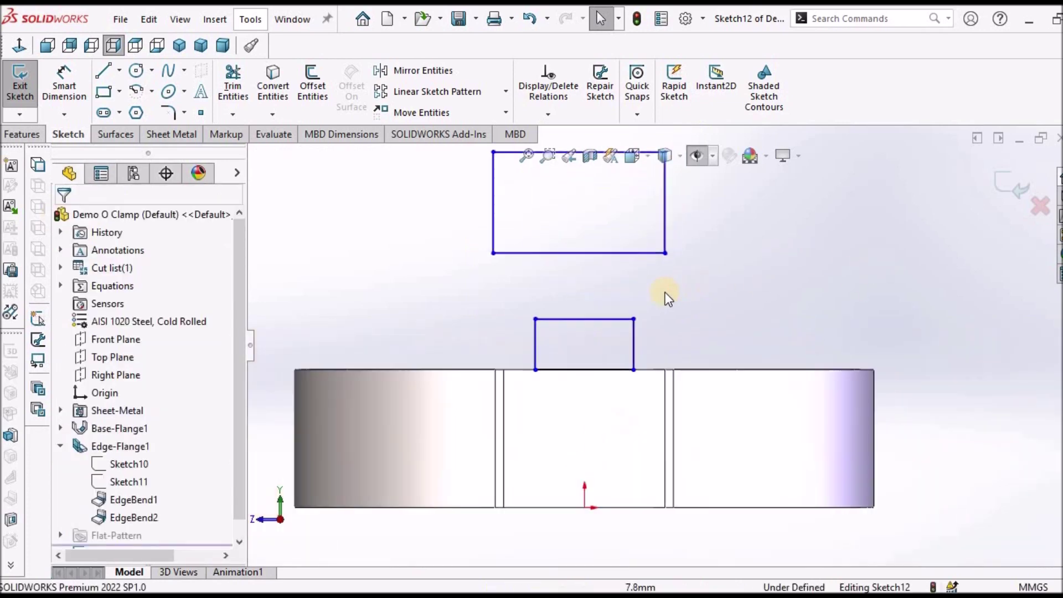
Delete the small rectangle's top line and drag the large rectangle's bottom down onto the tab sides.
left_click(607, 319)
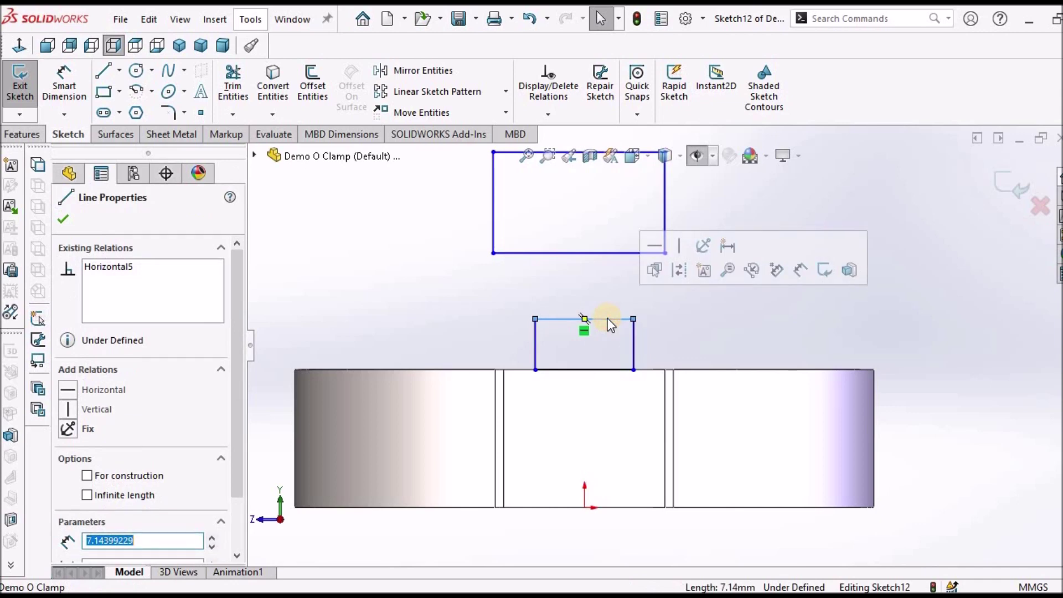
key("Delete")
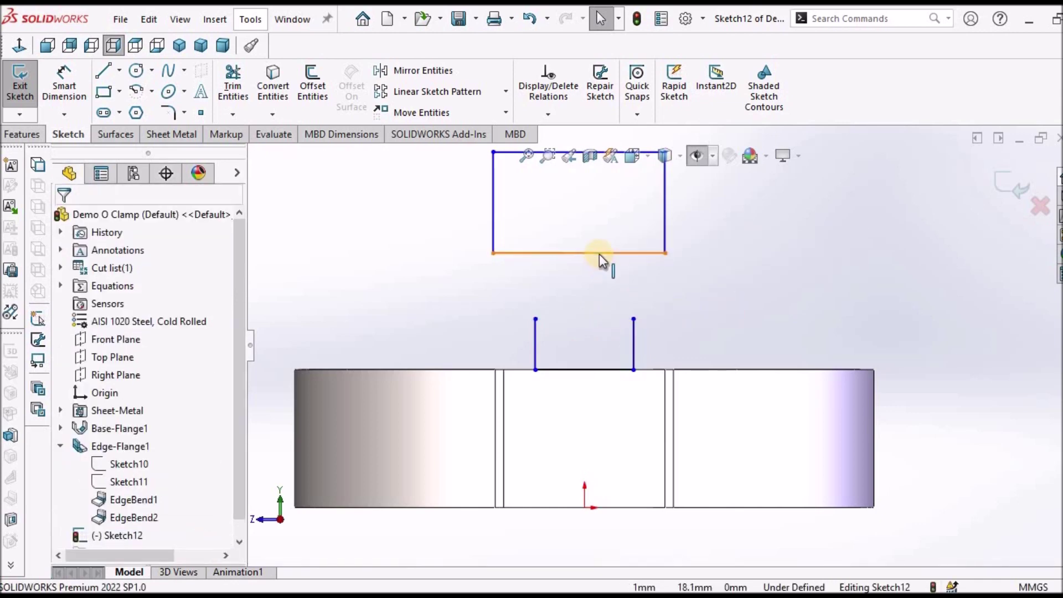
right_click(599, 254)
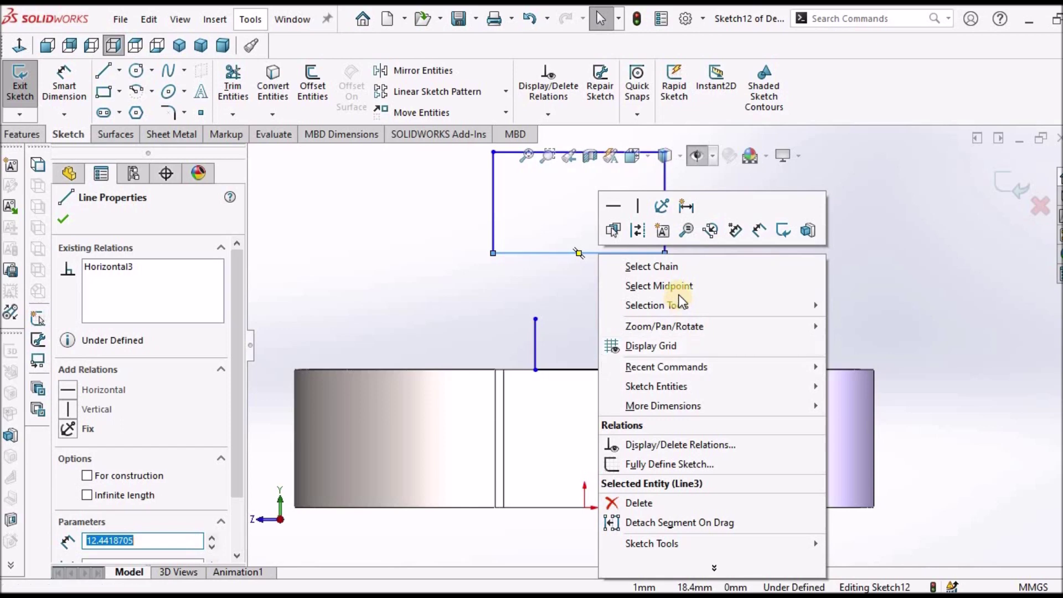
left_click(846, 256)
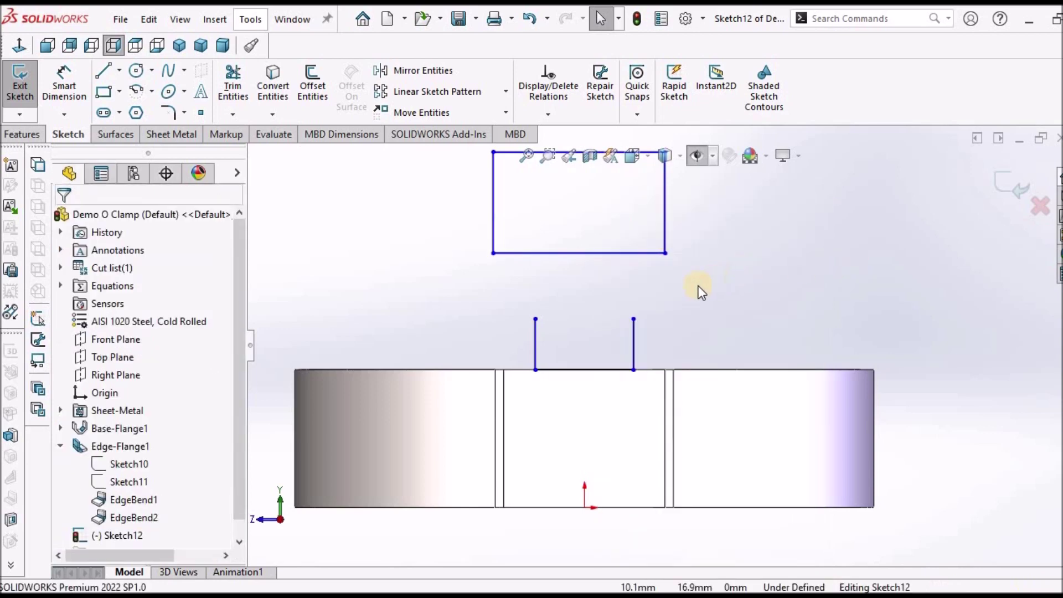
scroll(696, 280, "down", 1)
left_click_drag(568, 250, 571, 343)
left_click(804, 279)
Trim away the middle segment of the large rectangle's bottom line.
left_click(225, 70)
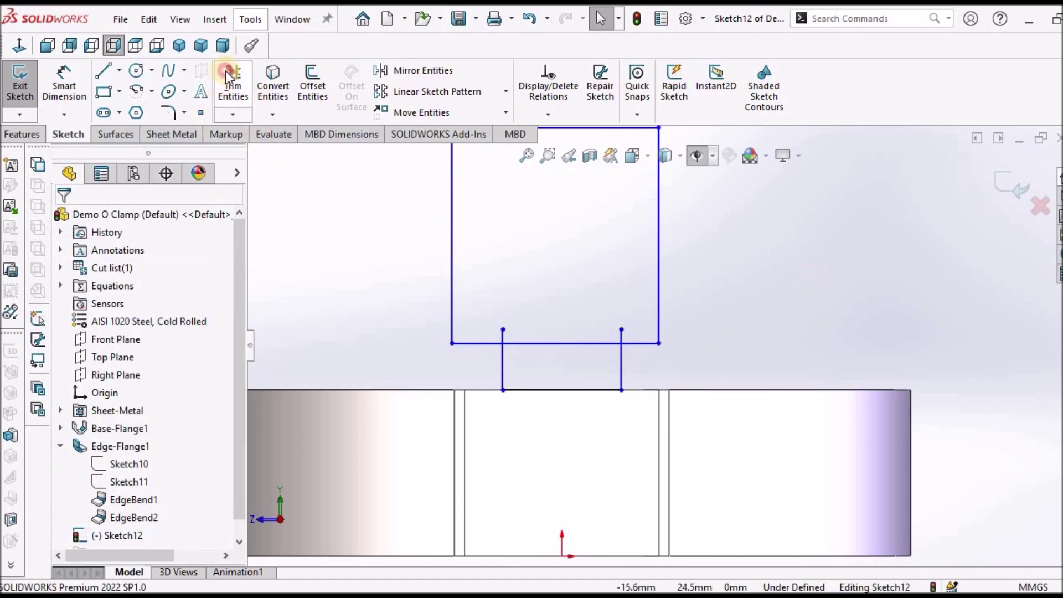
scroll(610, 303, "down", 2)
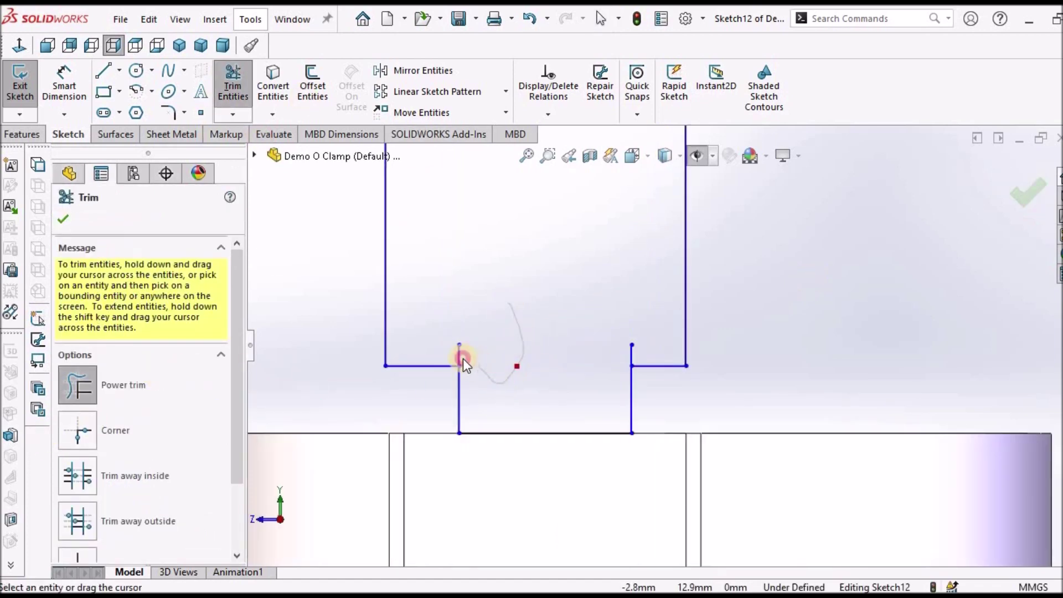
left_click_drag(629, 351, 632, 351)
left_click(56, 218)
scroll(772, 320, "up", 3)
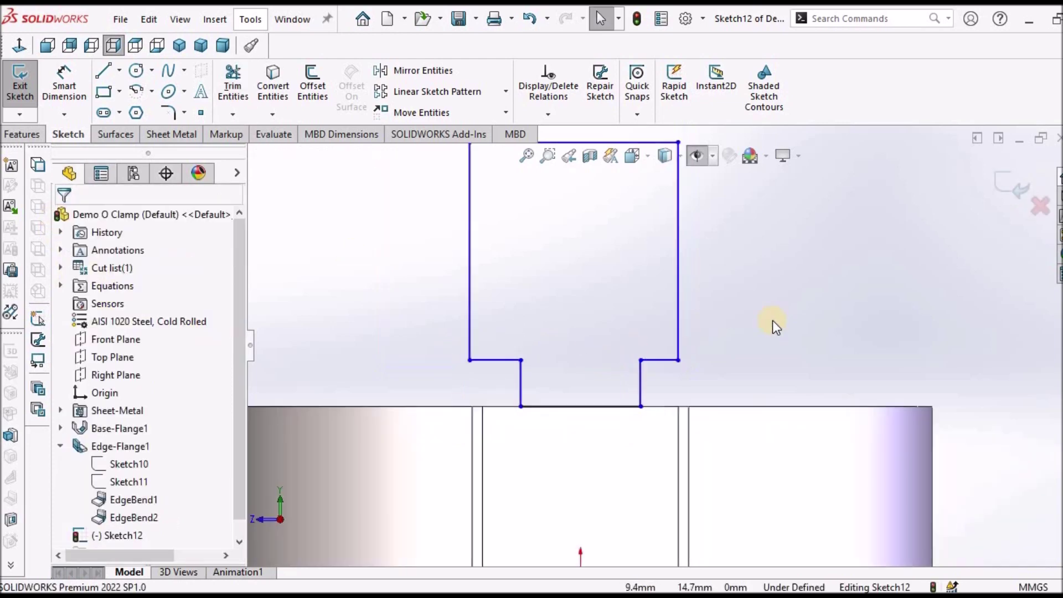
scroll(590, 257, "down", 1)
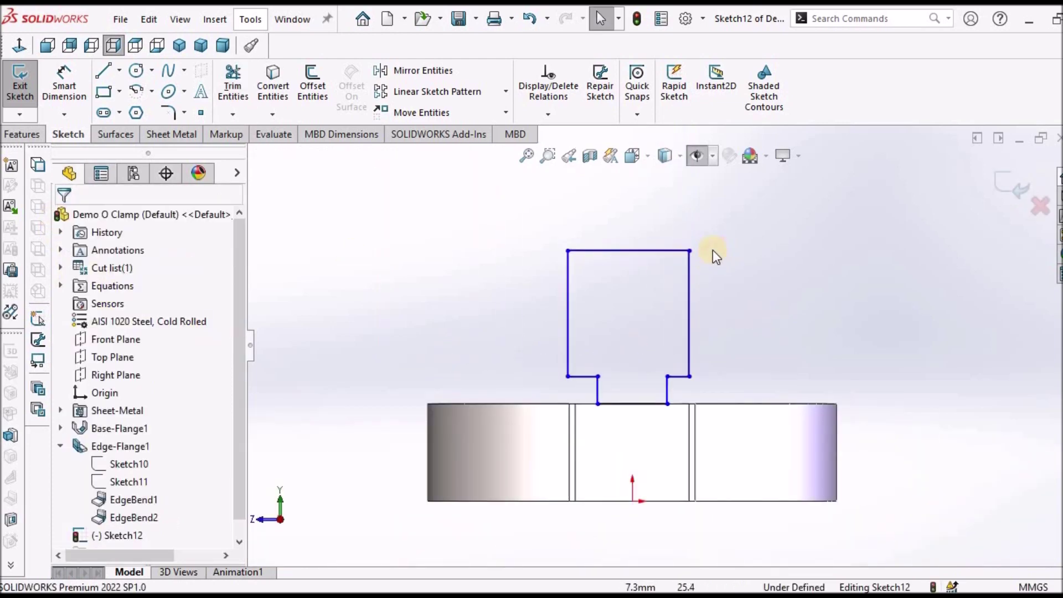
Make the tab's top-line midpoint vertical with the origin.
right_click(651, 247)
left_click(719, 281)
left_click(592, 511)
left_click(69, 499)
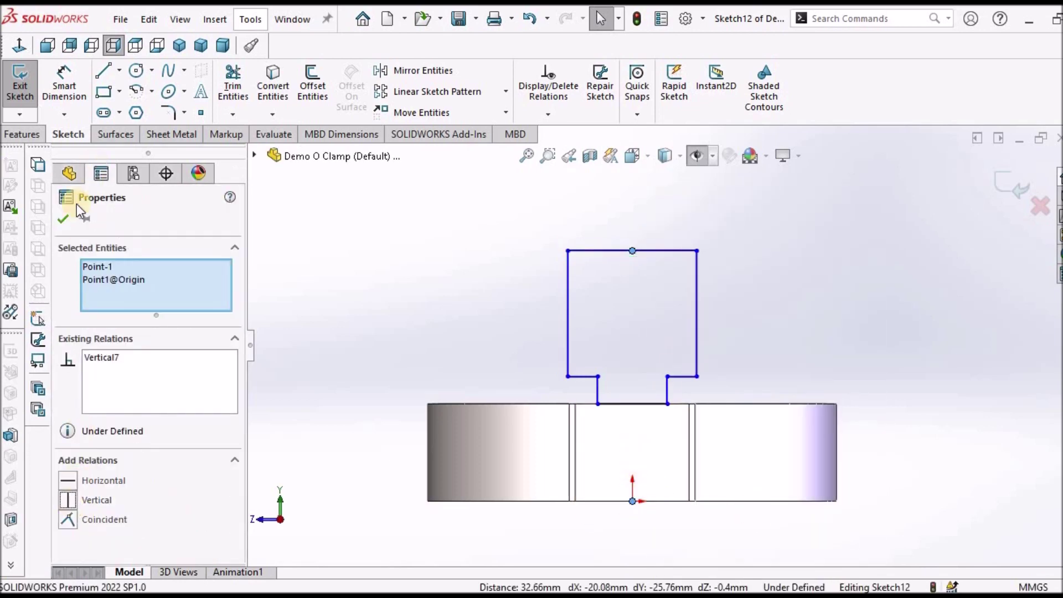
left_click(62, 219)
left_click(64, 83)
scroll(652, 286, "up", 3)
scroll(712, 361, "down", 1)
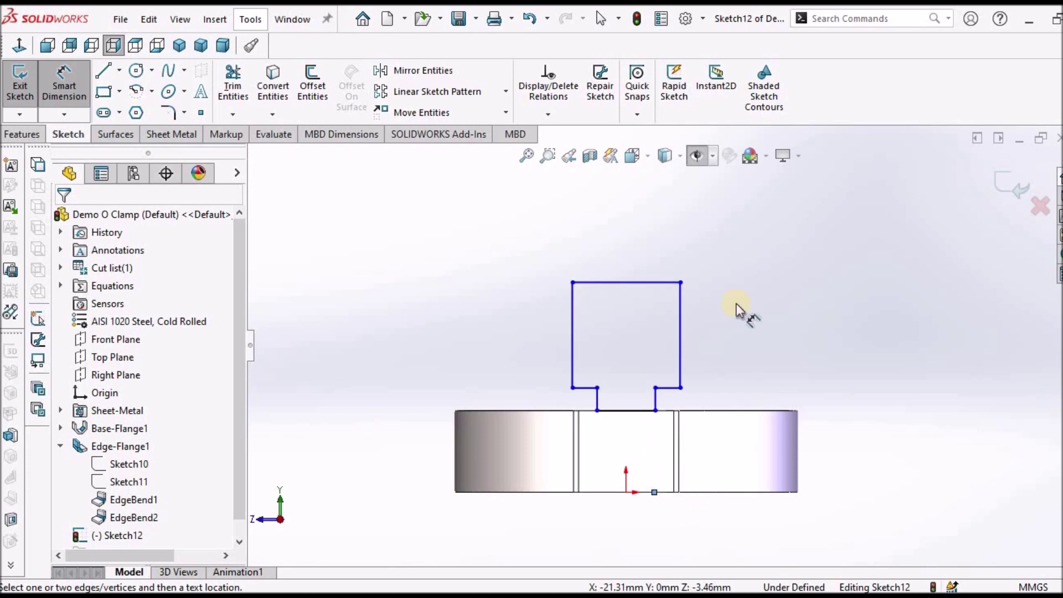
Dimension the tab's overall height from the band's bottom edge as 50 mm.
left_click(666, 494)
left_click(665, 283)
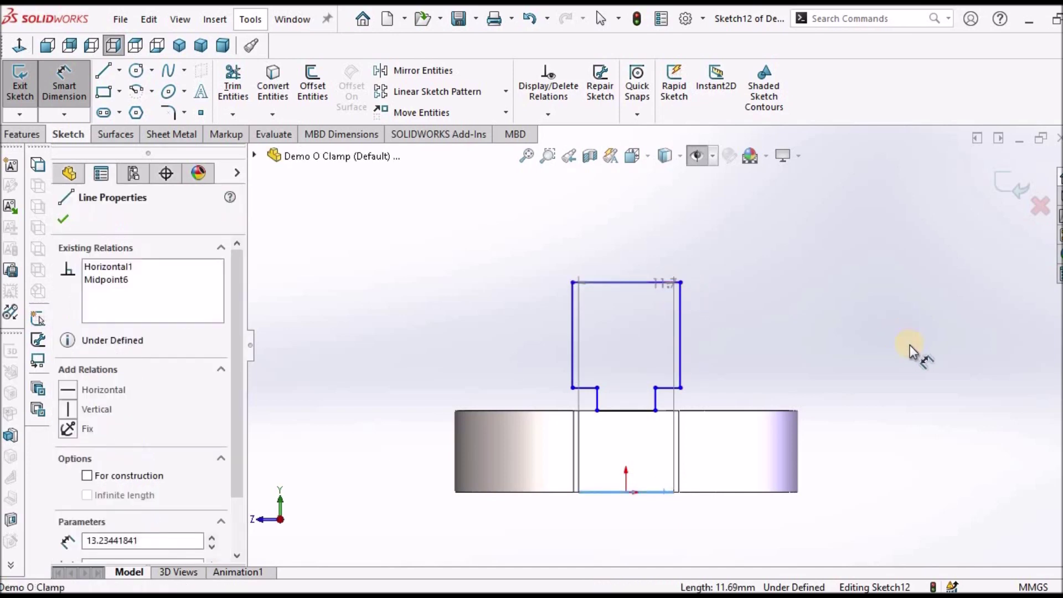
left_click(891, 354)
type("50")
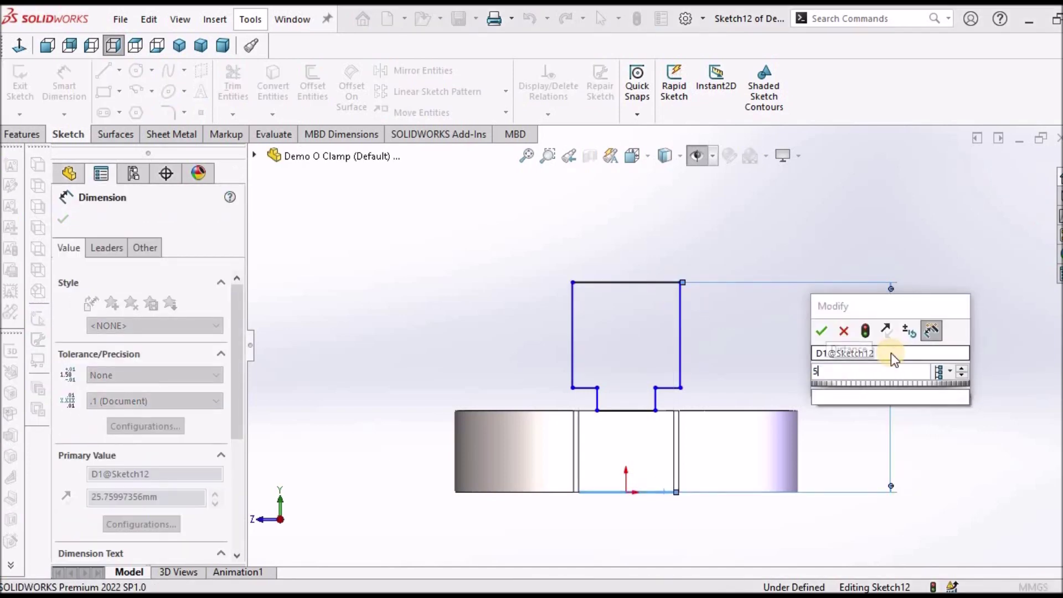
key("Return")
key("f")
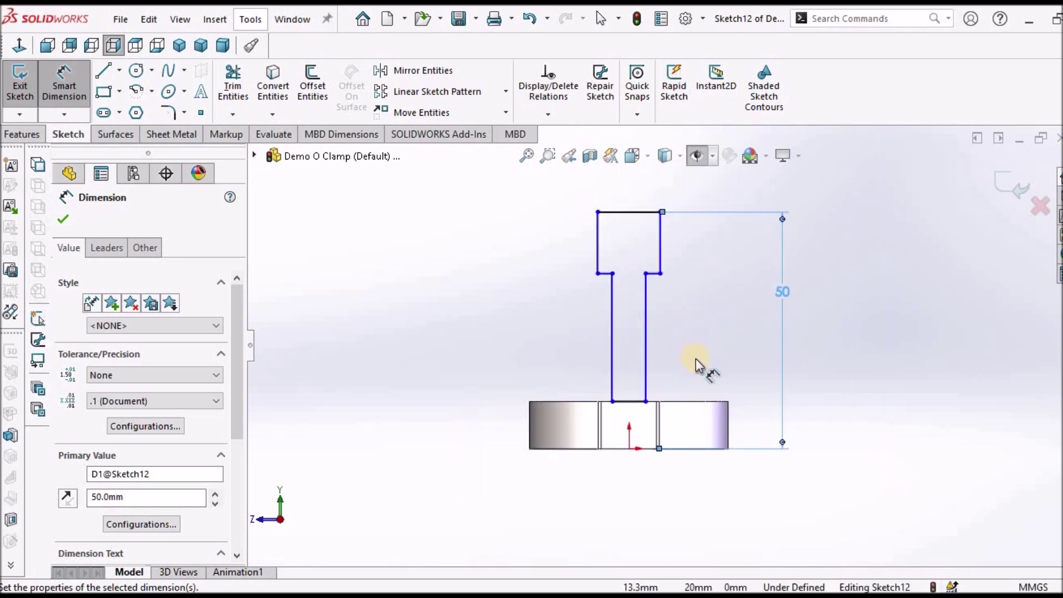
Set the neck height to 16 mm.
left_click(710, 455)
scroll(672, 277, "down", 2)
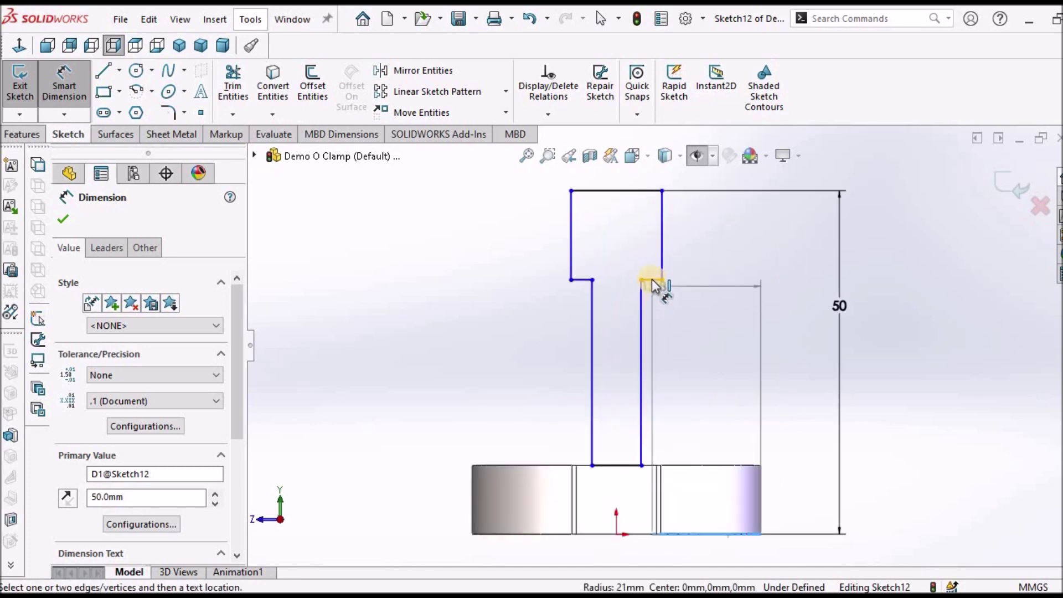
left_click(650, 283)
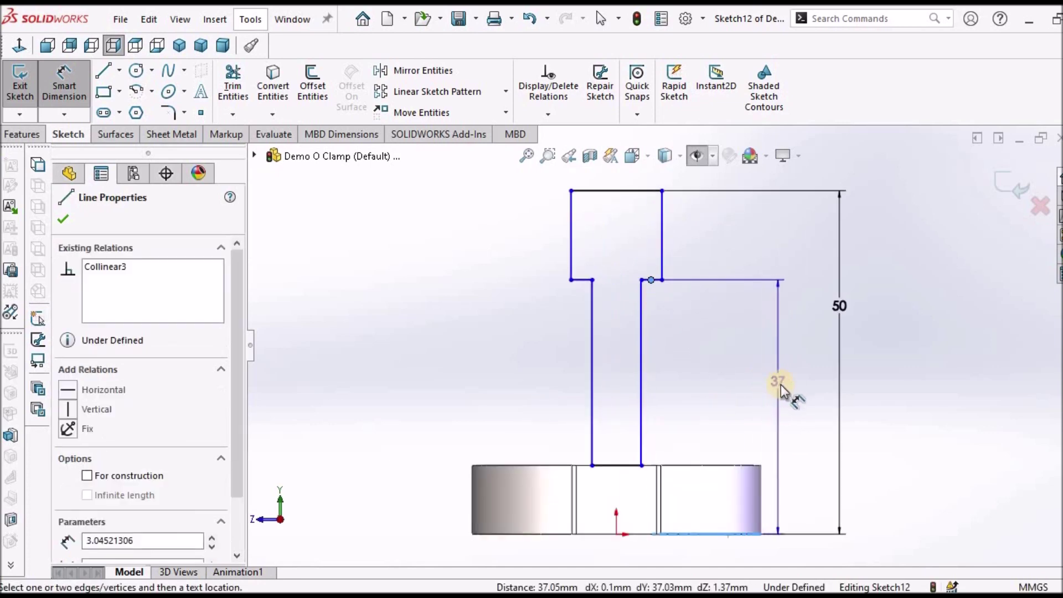
left_click(781, 386)
type("16")
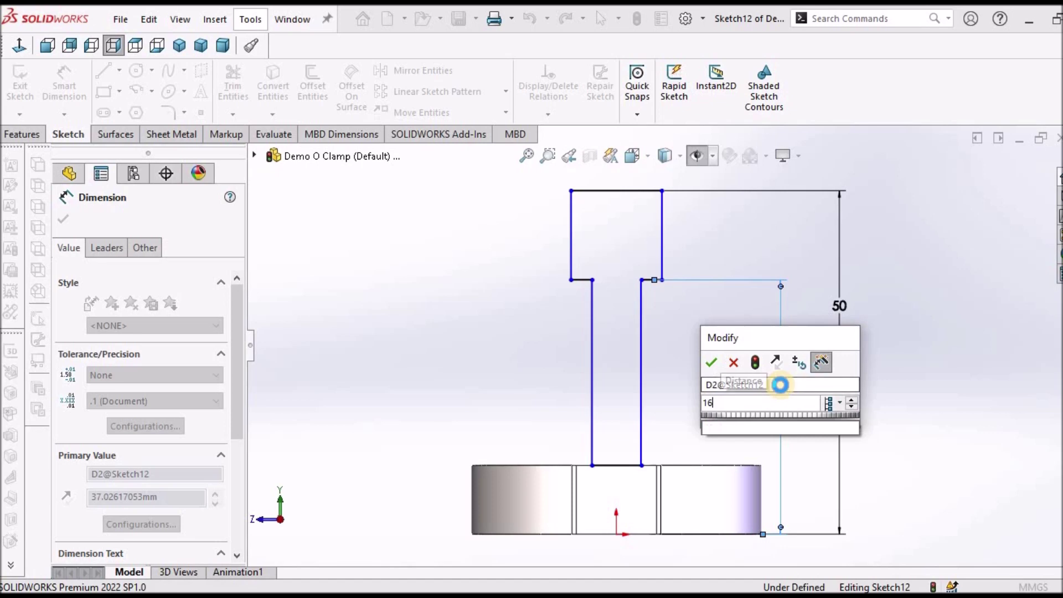
key("Return")
left_click(723, 361)
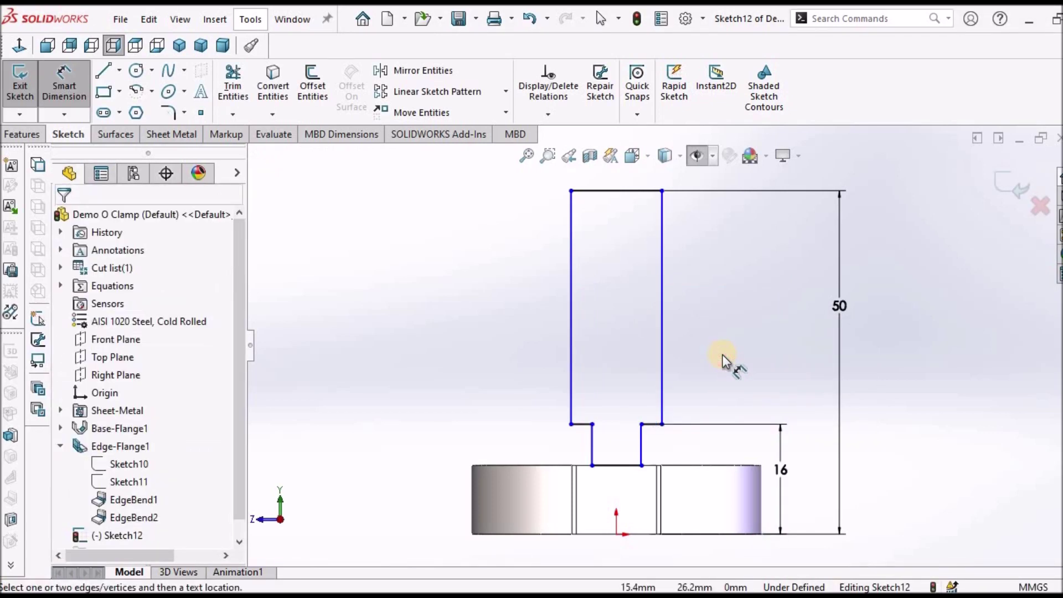
key("Escape")
scroll(723, 359, "up", 2)
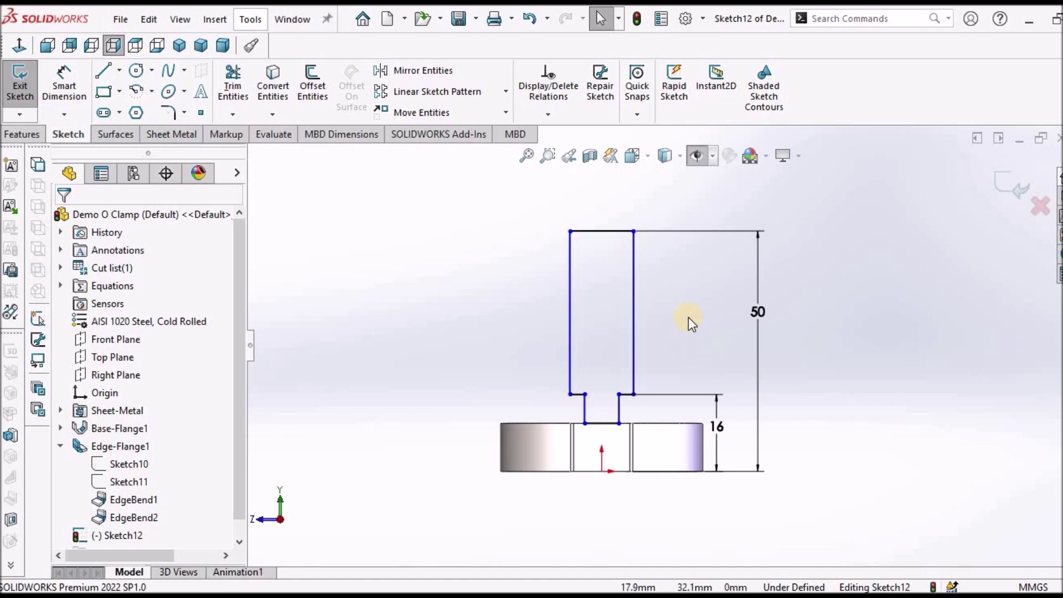
Dimension the tab's top width as 20 mm.
left_click(48, 82)
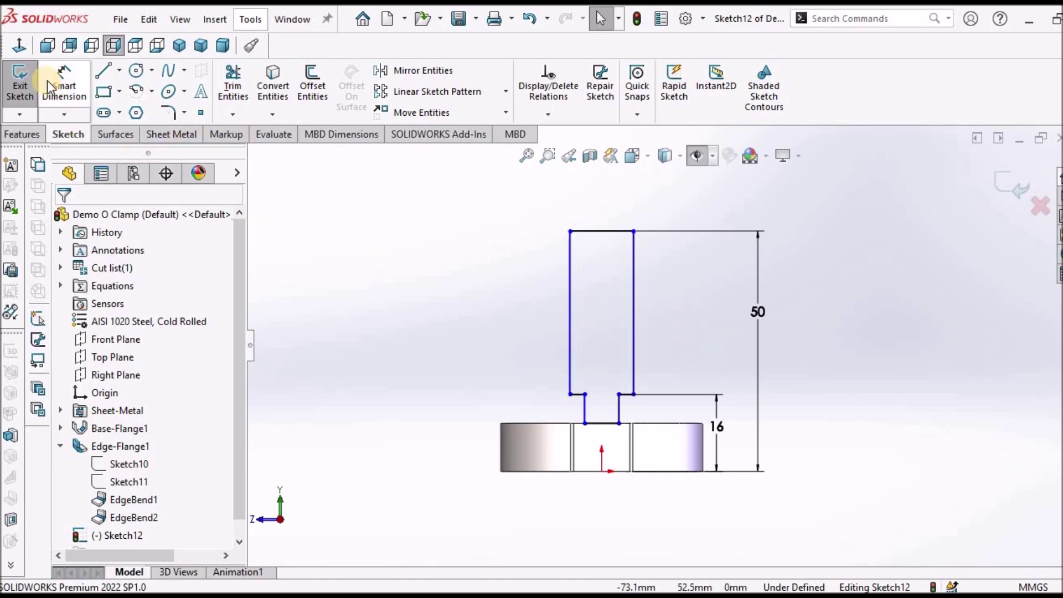
left_click(603, 231)
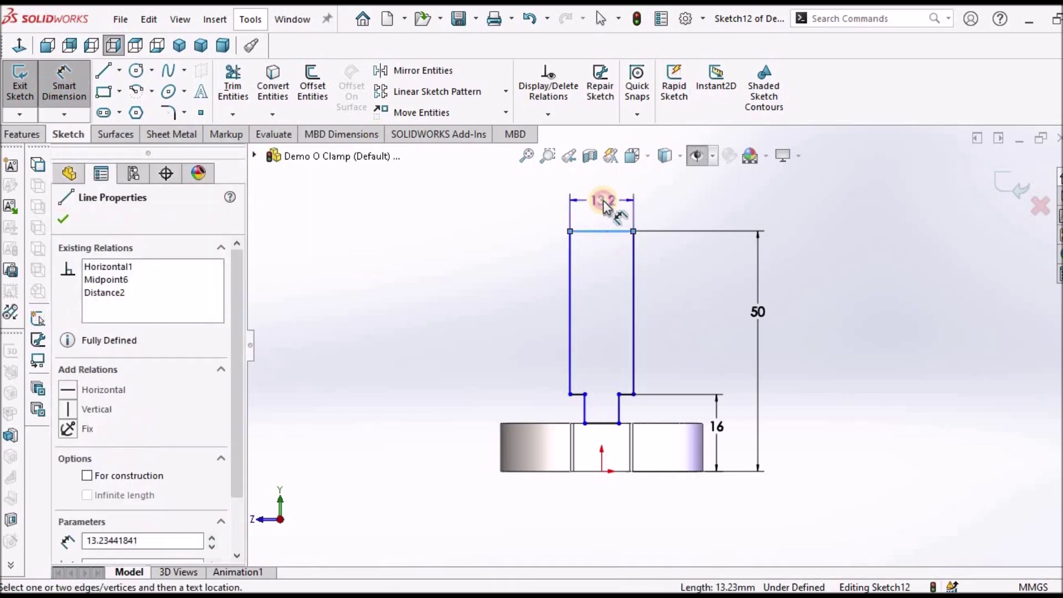
left_click(603, 200)
type("20")
key("Return")
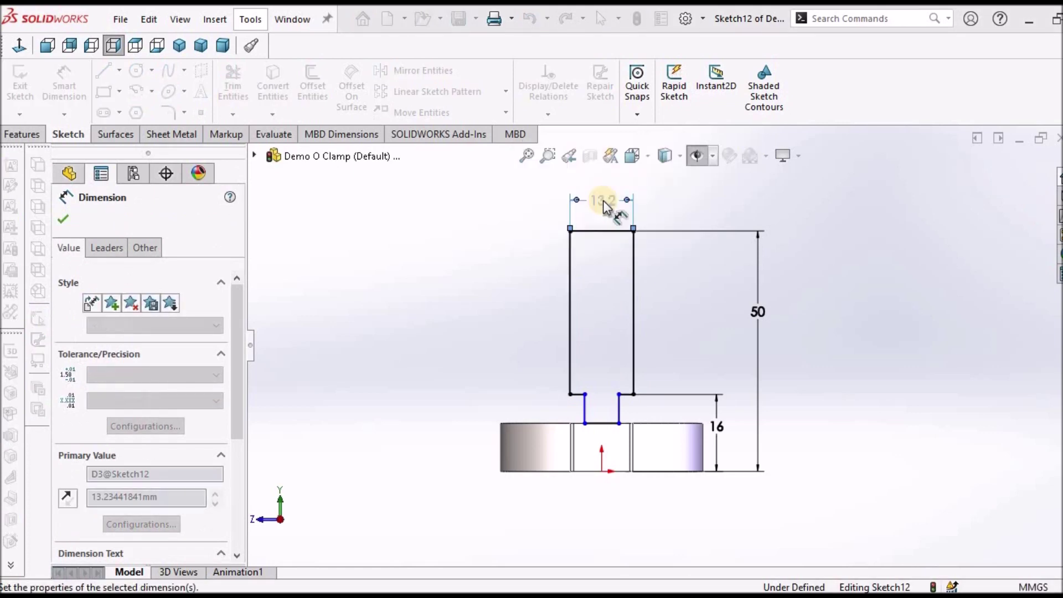
left_click(478, 351)
scroll(600, 423, "down", 8)
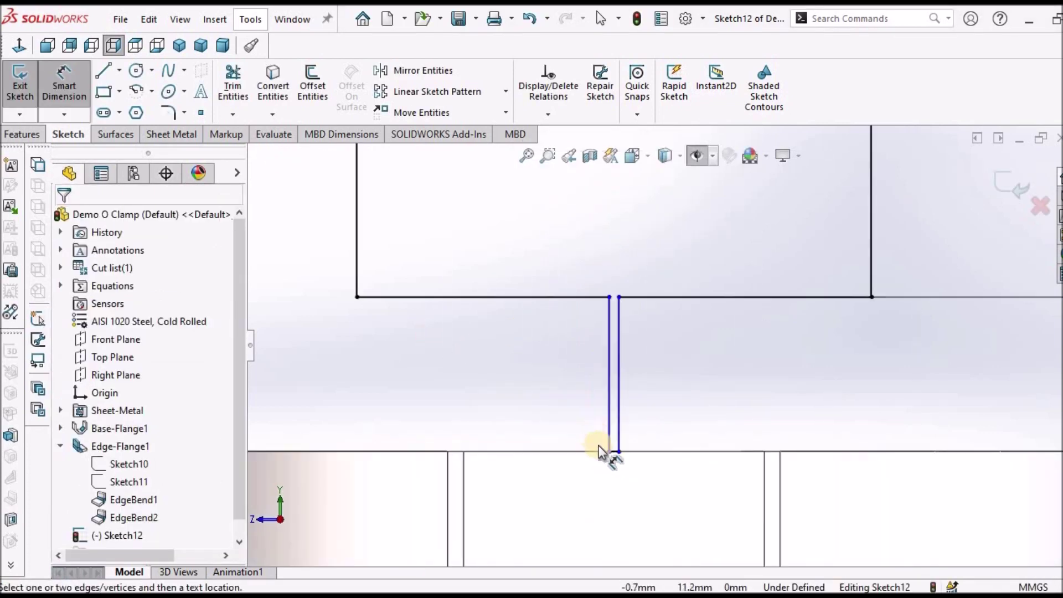
Make the neck line's lower endpoint coincident with the band edge.
left_click(609, 451)
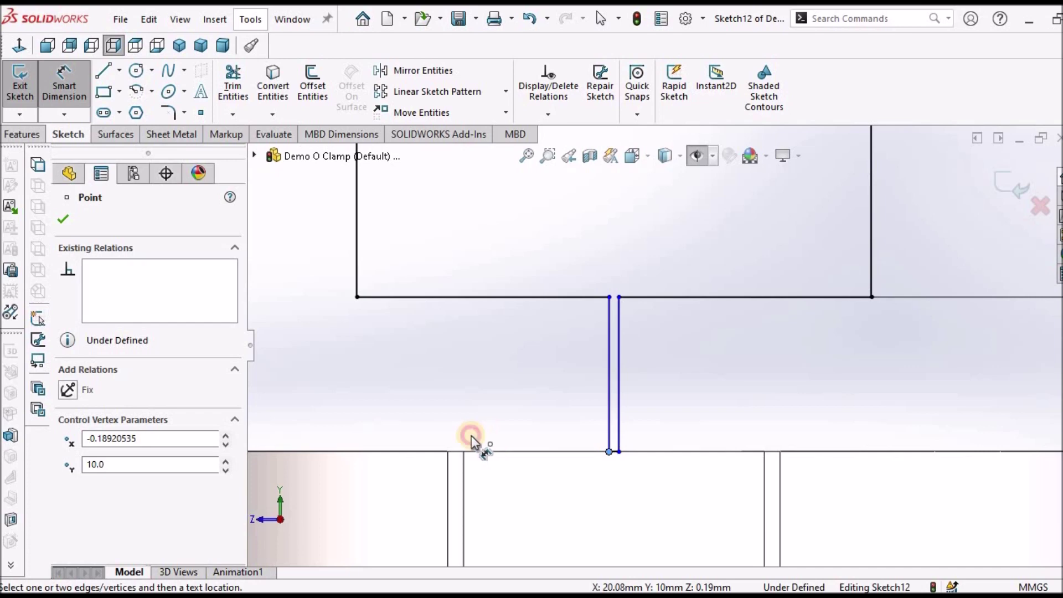
scroll(662, 402, "up", 3)
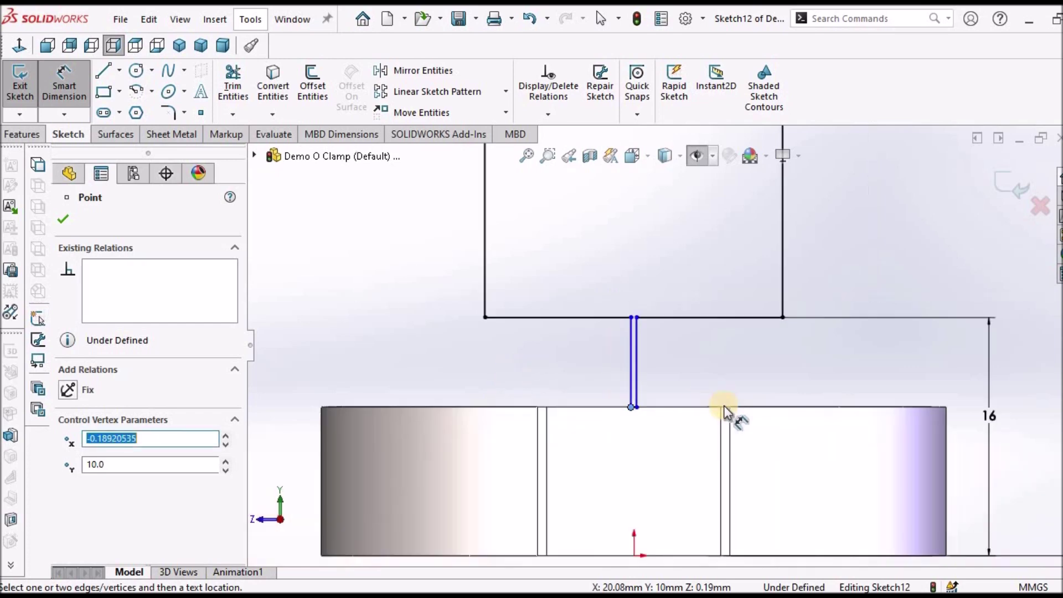
scroll(642, 415, "down", 5)
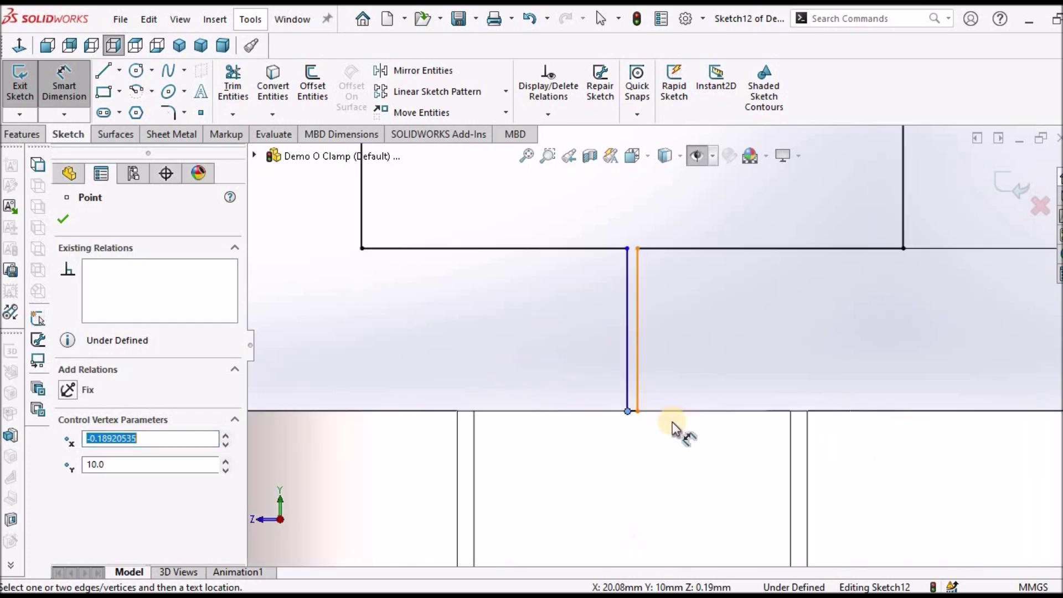
scroll(636, 419, "up", 3)
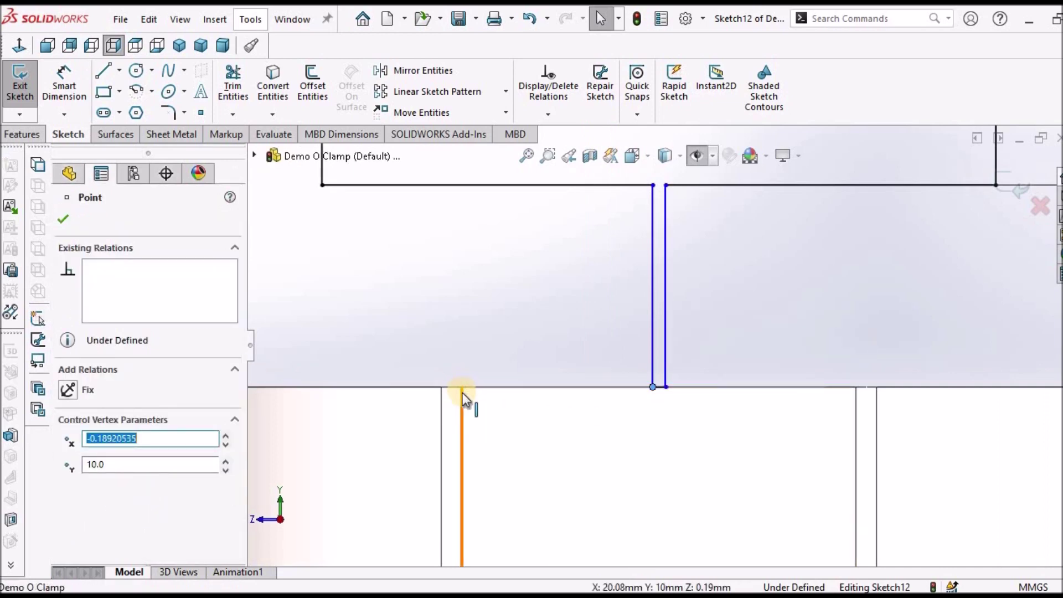
left_click(463, 393, "ctrl")
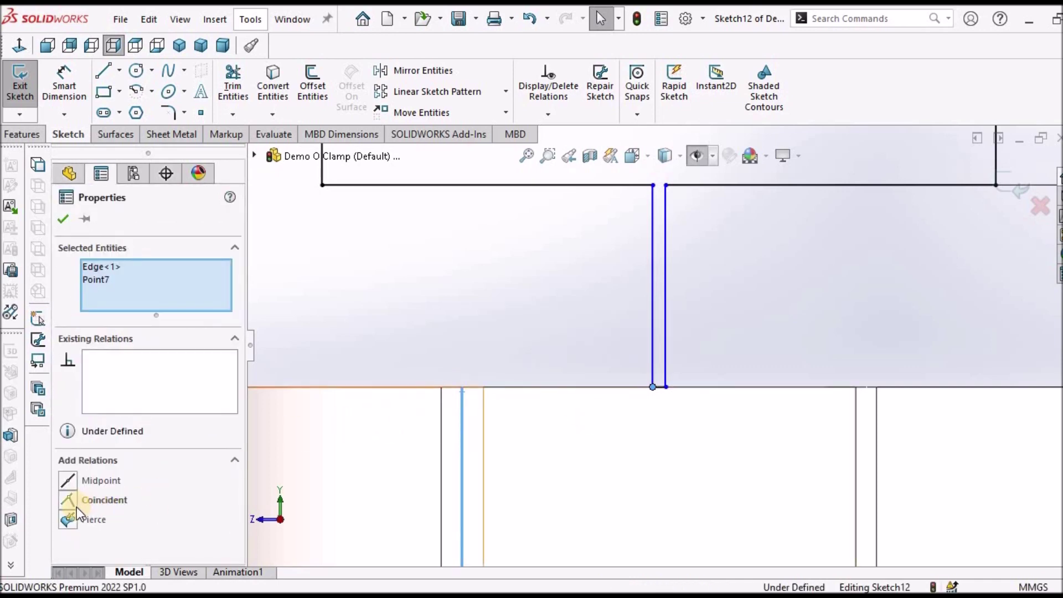
left_click(68, 501)
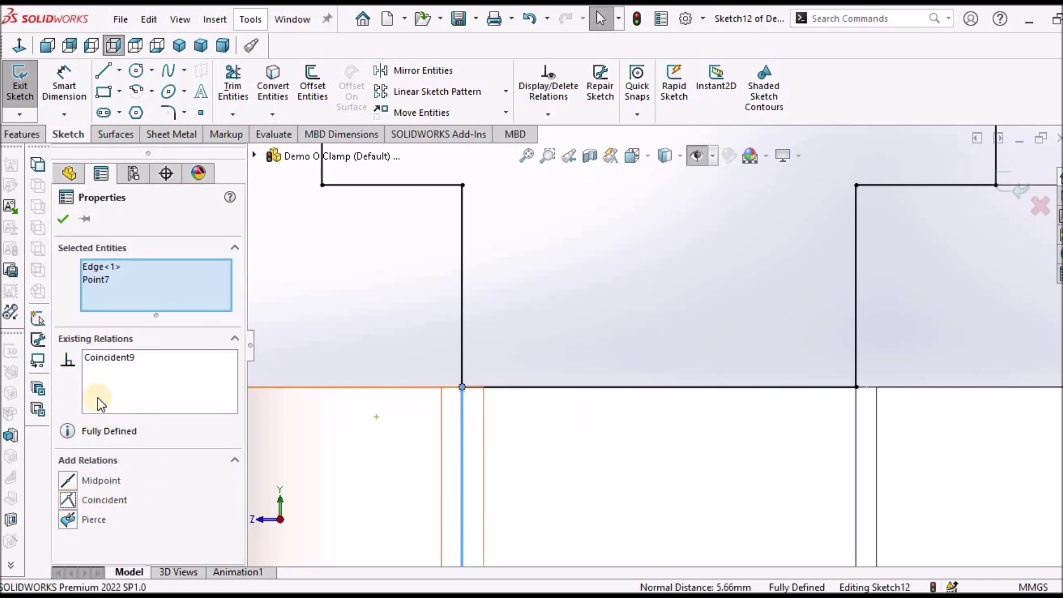
left_click(64, 220)
key("f")
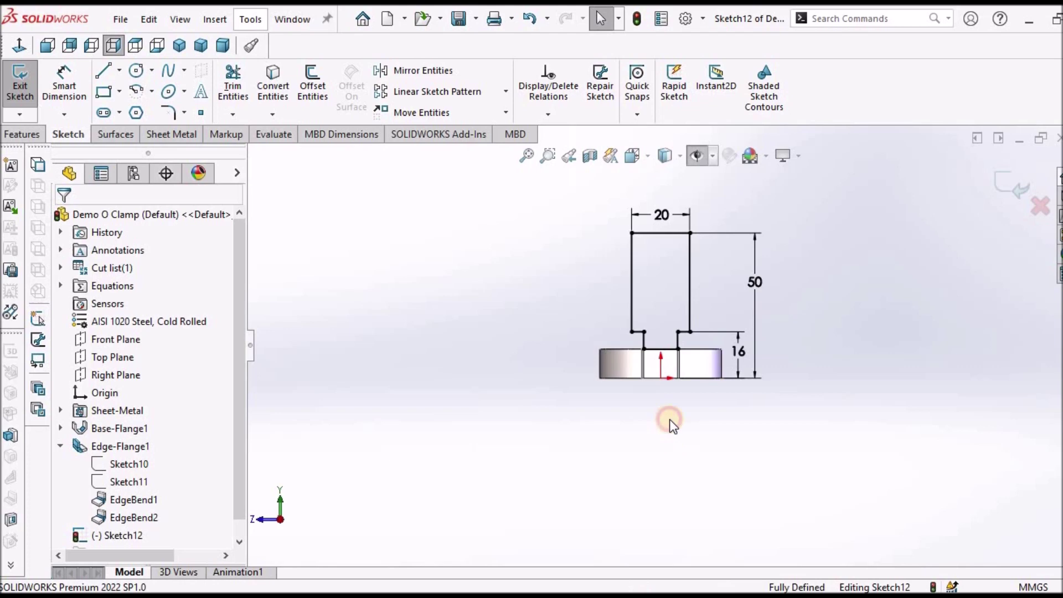
Create Tab1 from the T-shaped sketch as a Base Flange/Tab on the clamp band.
left_click(175, 136)
left_click(22, 85)
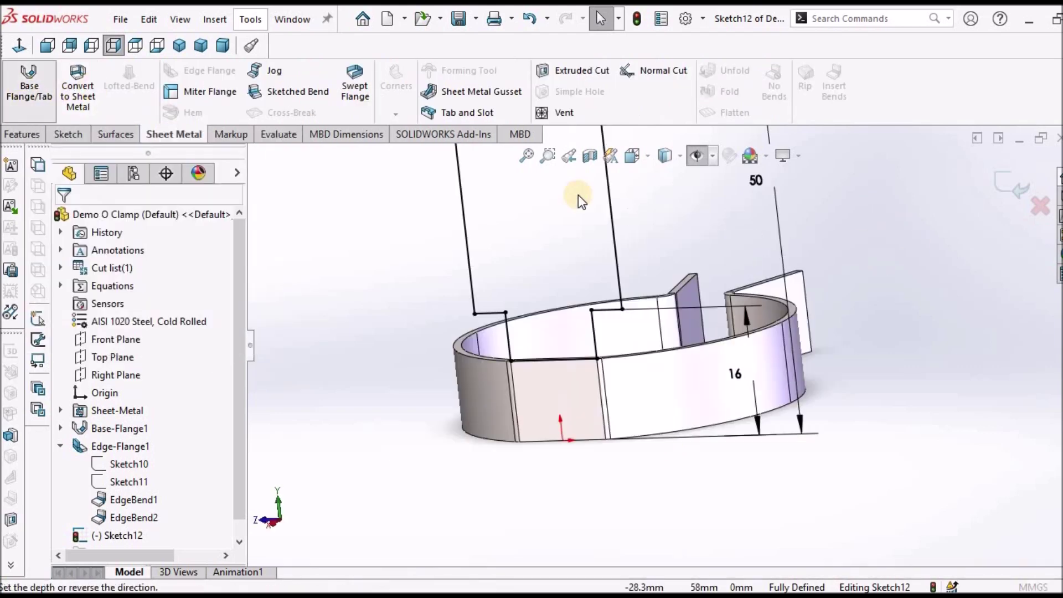
scroll(769, 354, "down", 5)
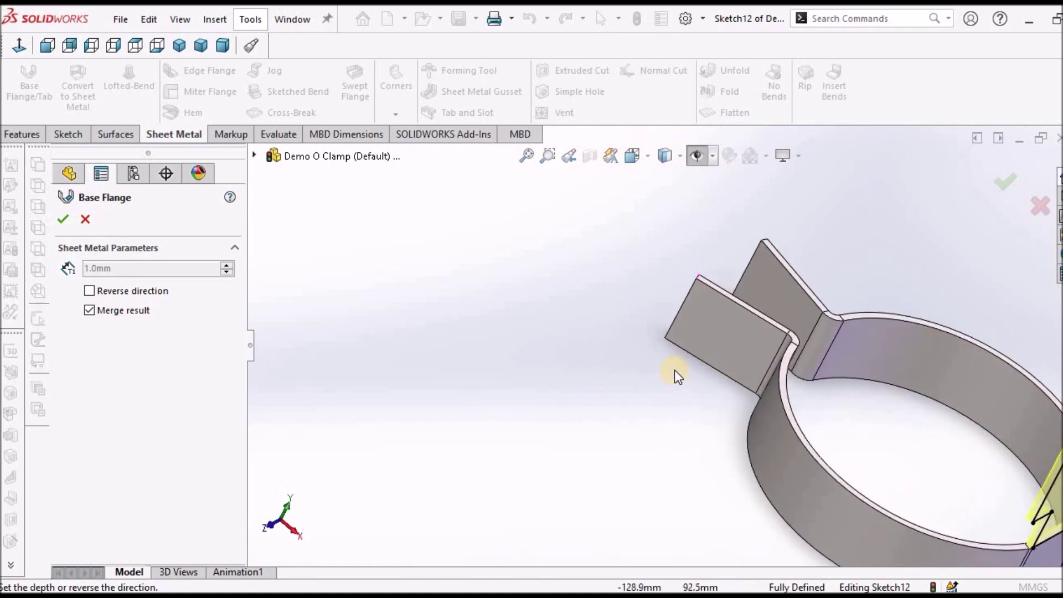
scroll(878, 364, "up", 5)
key("f")
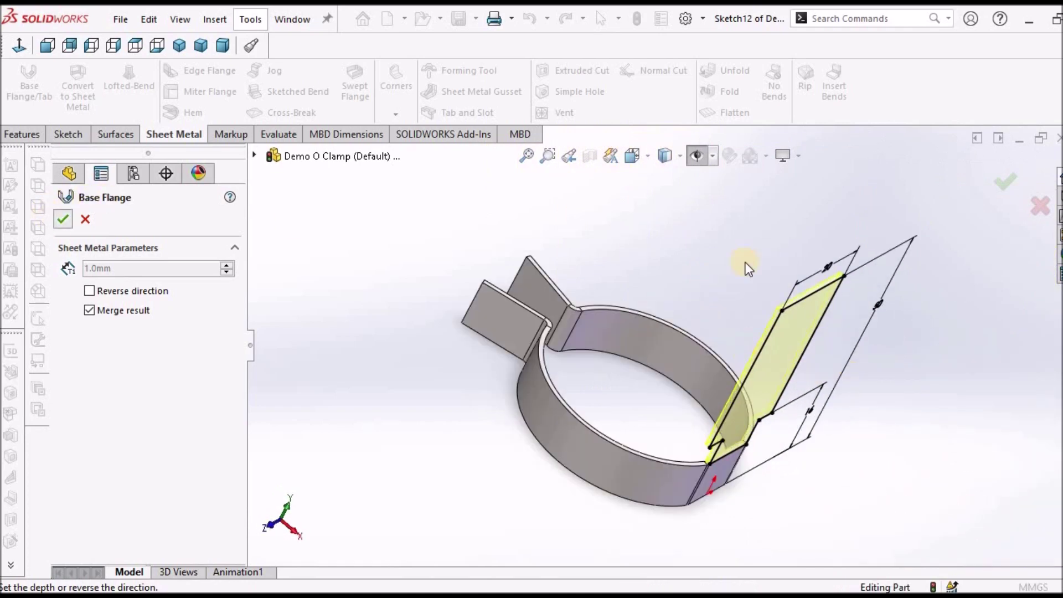
key("Escape")
Orbit to a near-front view of the tabbed clamp and bring up the reference photos.
scroll(731, 379, "down", 5)
mouse_move(693, 301)
middle_mouse_down()
mouse_move(667, 264)
mouse_move(570, 311)
mouse_move(529, 351)
mouse_move(737, 351)
mouse_move(738, 398)
middle_mouse_up()
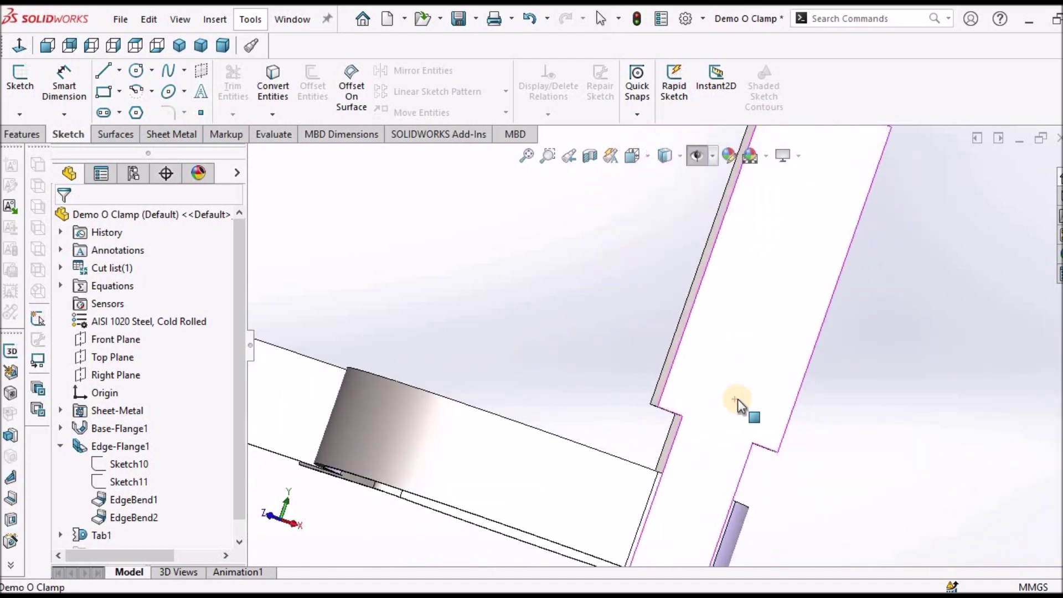
scroll(754, 312, "up", 8)
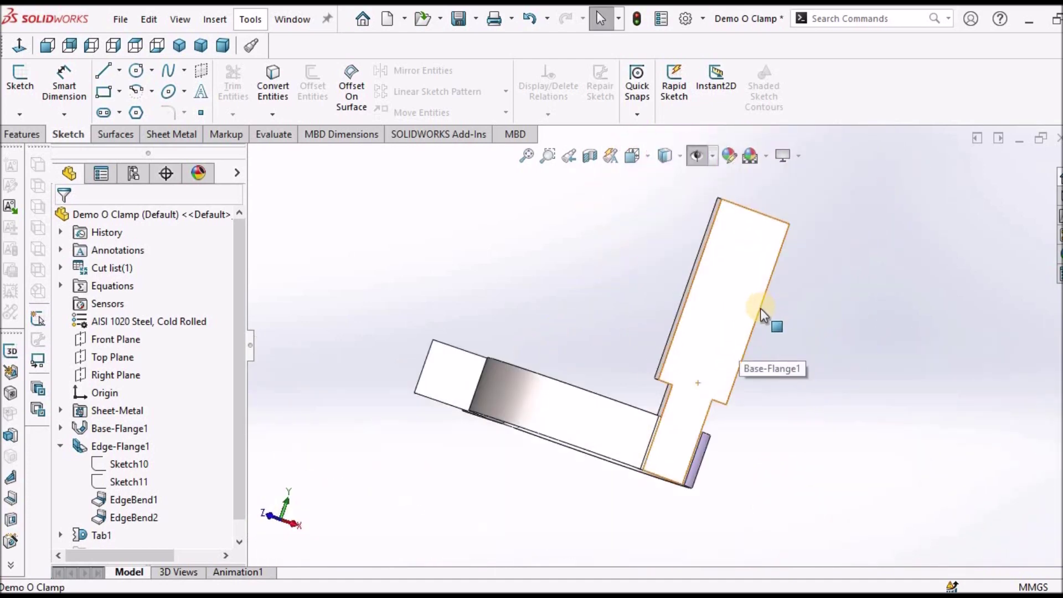
left_click(384, 587)
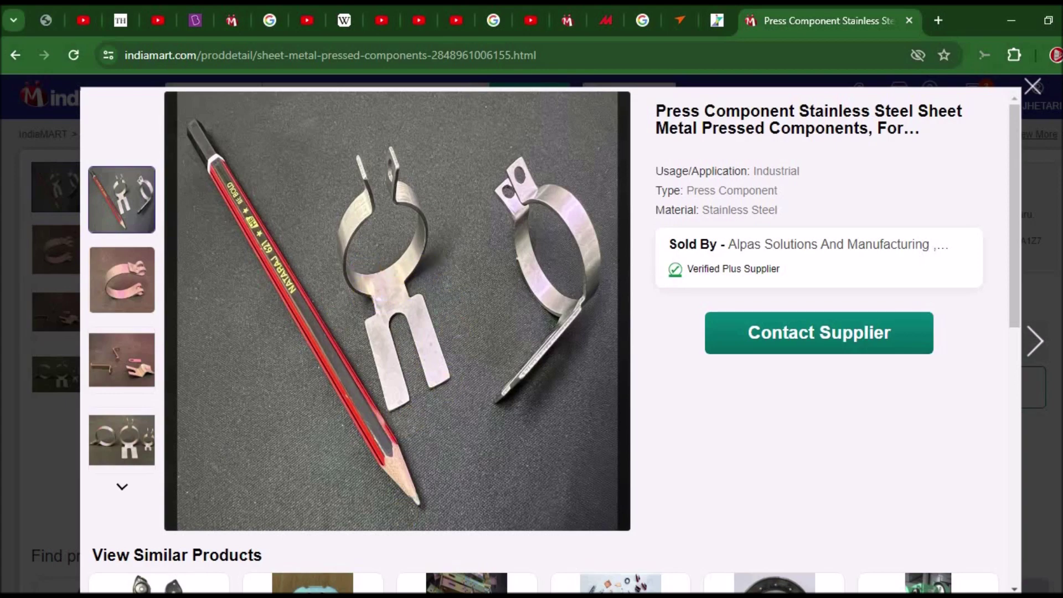
key("alt+Tab")
middle_click_drag(724, 336, 723, 484)
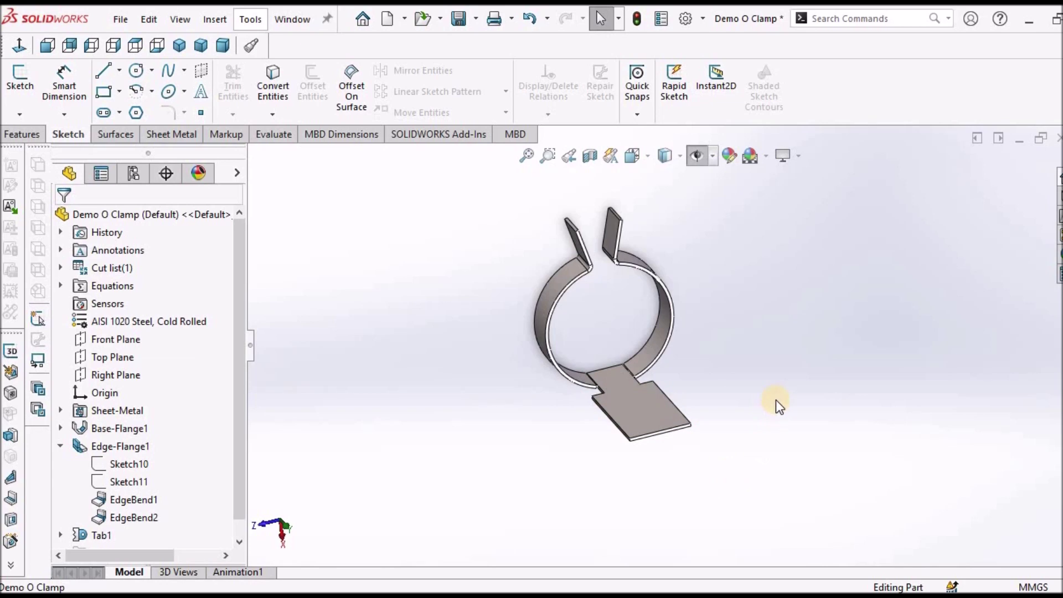
Unfold all six bends with the tab face fixed, then select the flattened tab face.
left_click(609, 412)
left_click(177, 135)
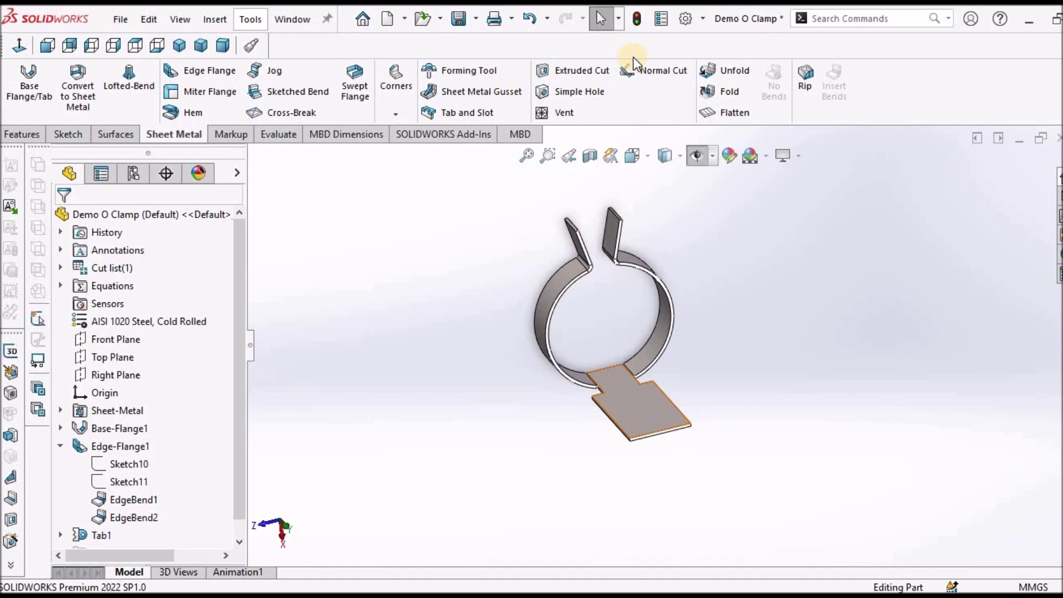
left_click(724, 75)
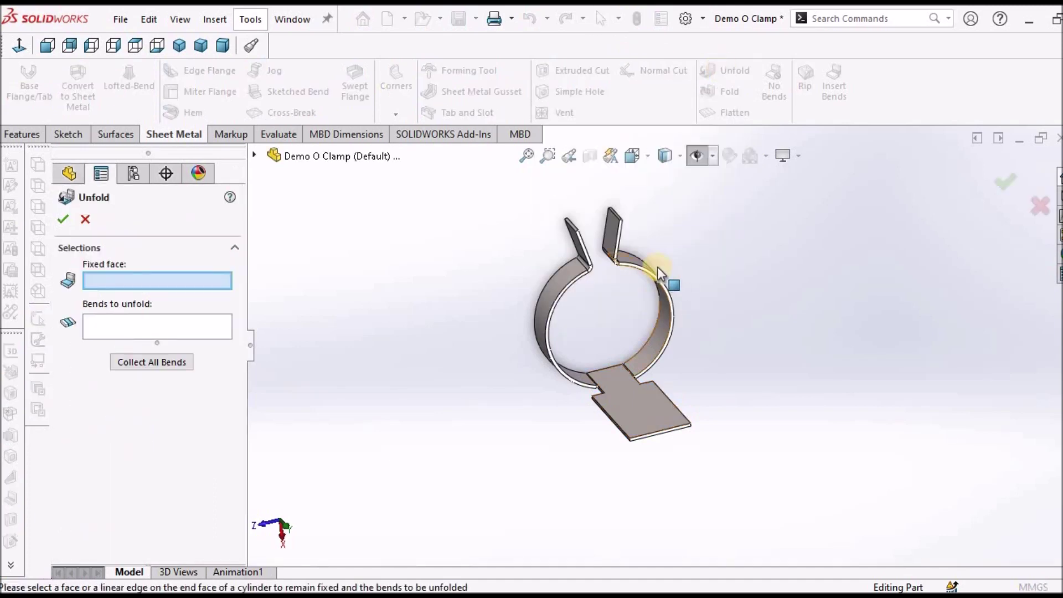
middle_click_drag(719, 271, 687, 410)
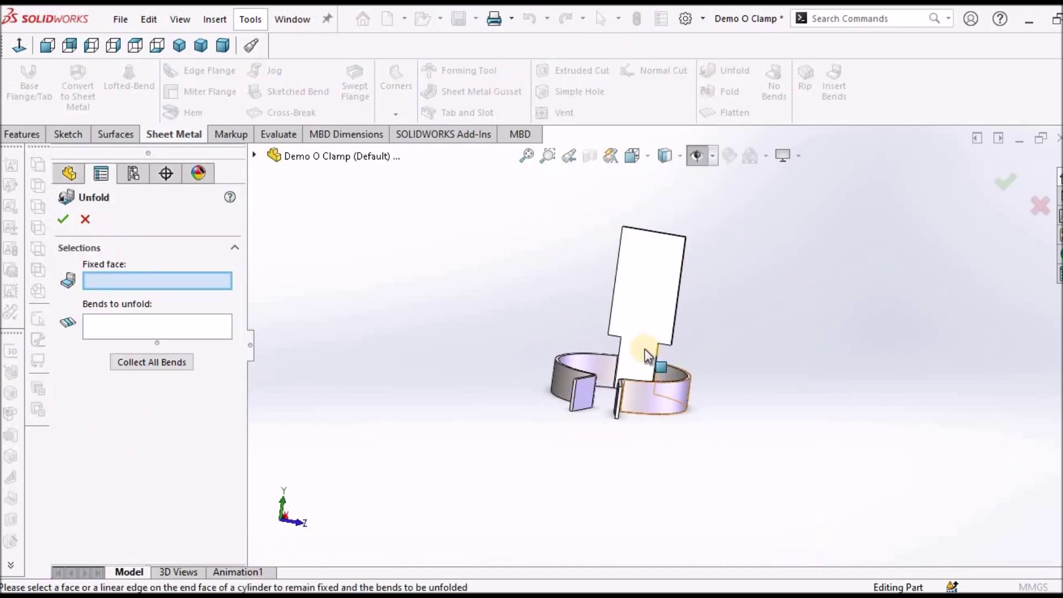
left_click(632, 354)
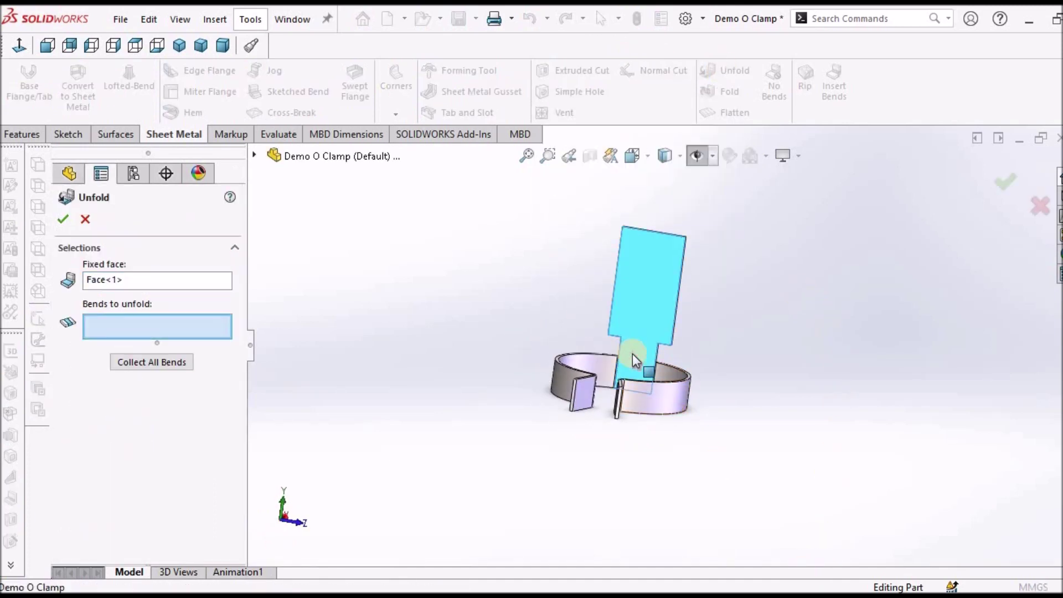
left_click(155, 362)
left_click(63, 221)
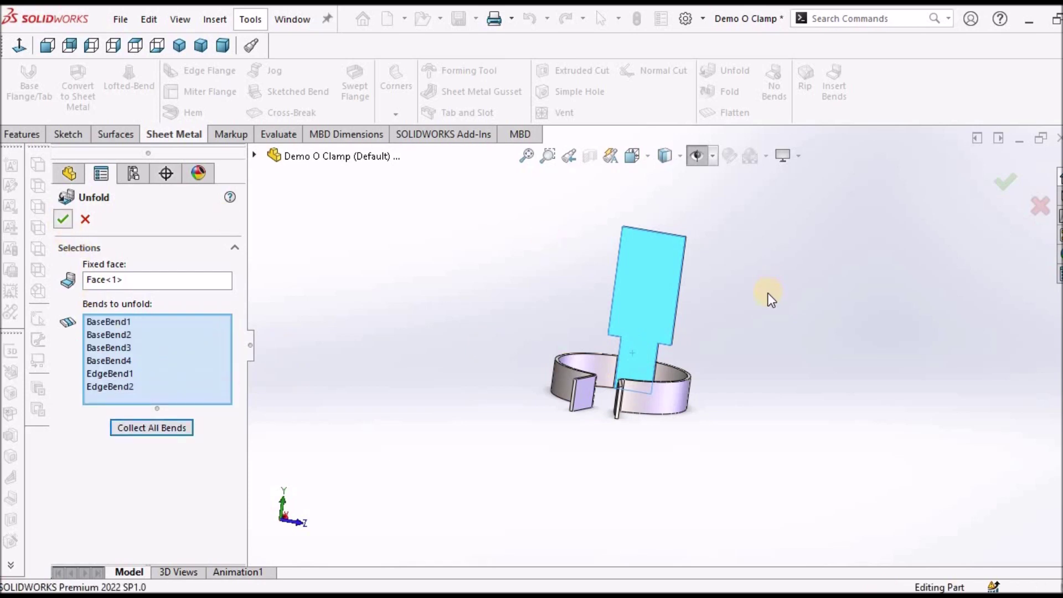
left_click(646, 281)
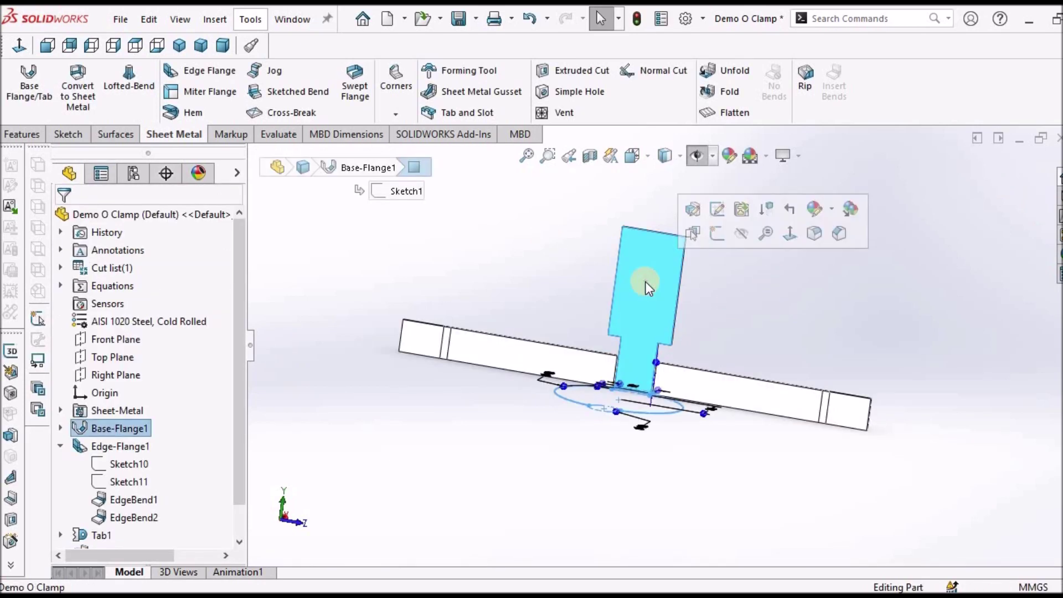
left_click(68, 134)
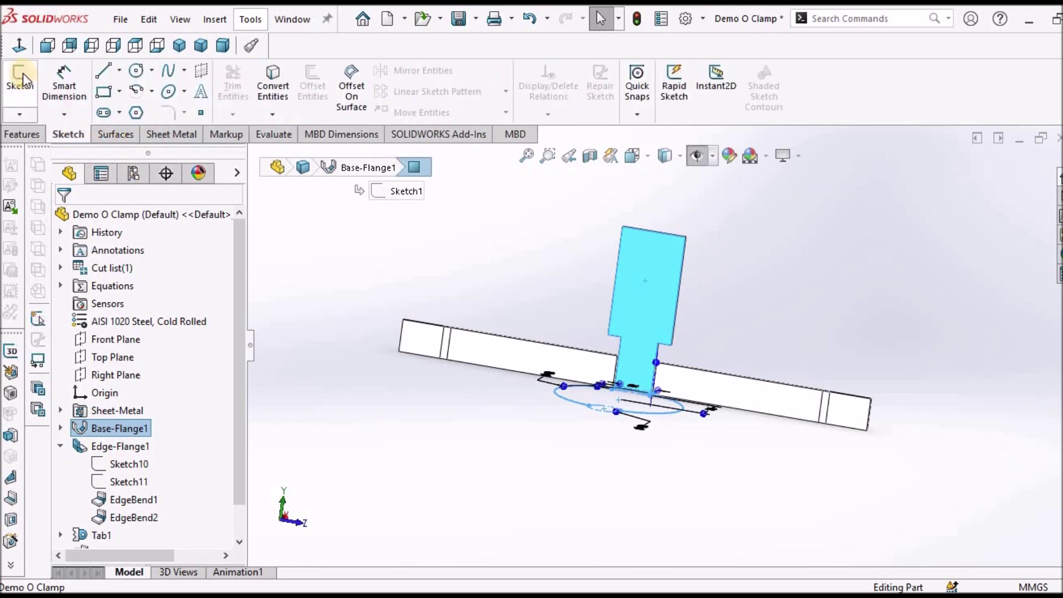
Sketch a straight slot on the tab face with its end on the tab's top edge.
left_click(22, 73)
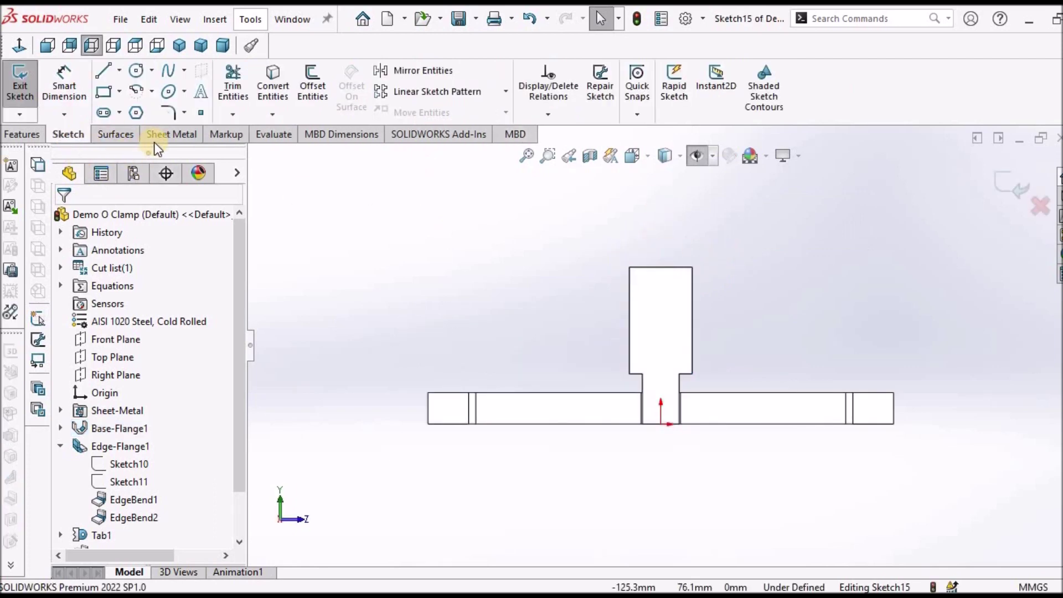
left_click(105, 110)
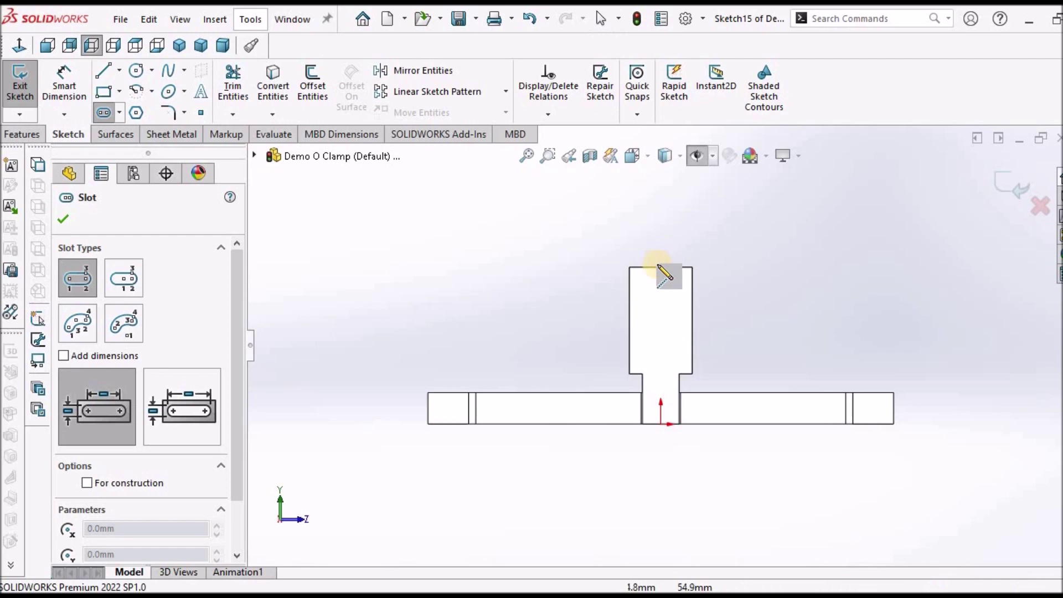
scroll(681, 271, "down", 3)
left_click(642, 247)
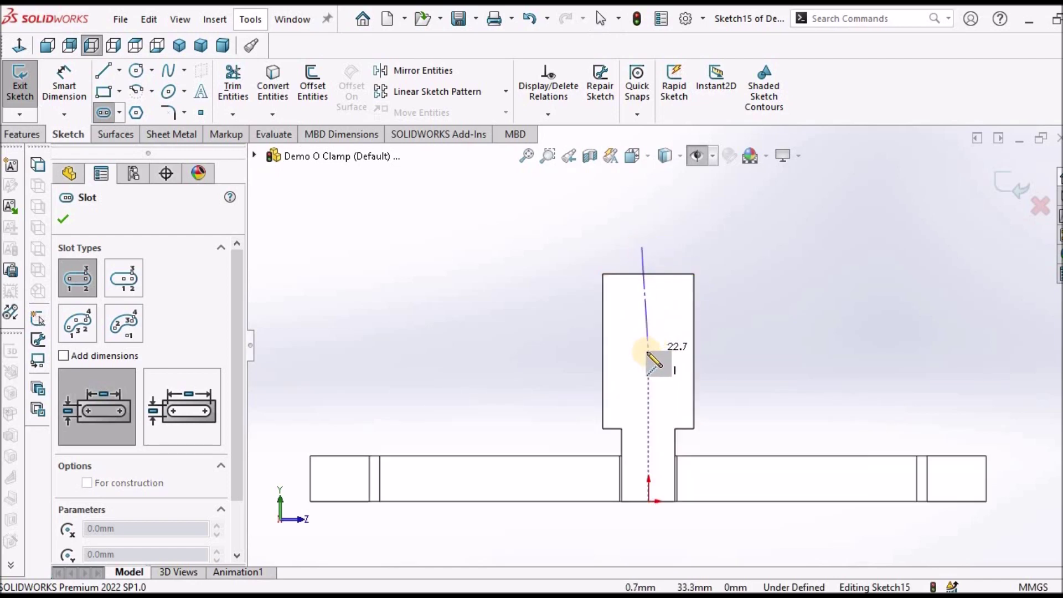
left_click(663, 291)
right_click(746, 239)
key("Escape")
scroll(636, 244, "down", 2)
left_click_drag(637, 248, 647, 285)
left_click(765, 364)
scroll(765, 364, "up", 4)
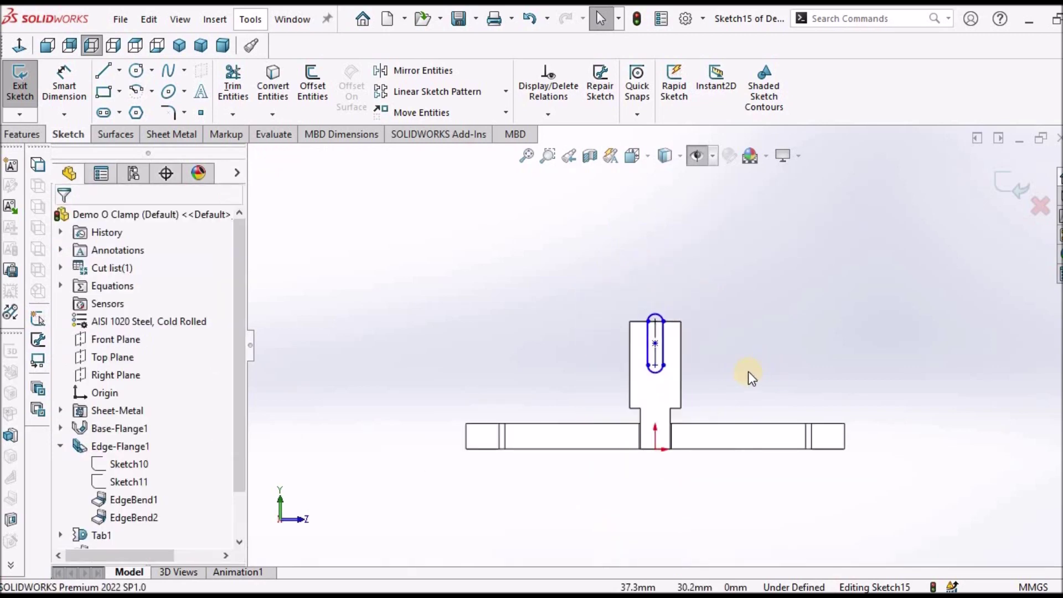
Dimension the slot with a 20 mm length and a 6 mm width.
left_click(68, 81)
scroll(628, 271, "down", 2)
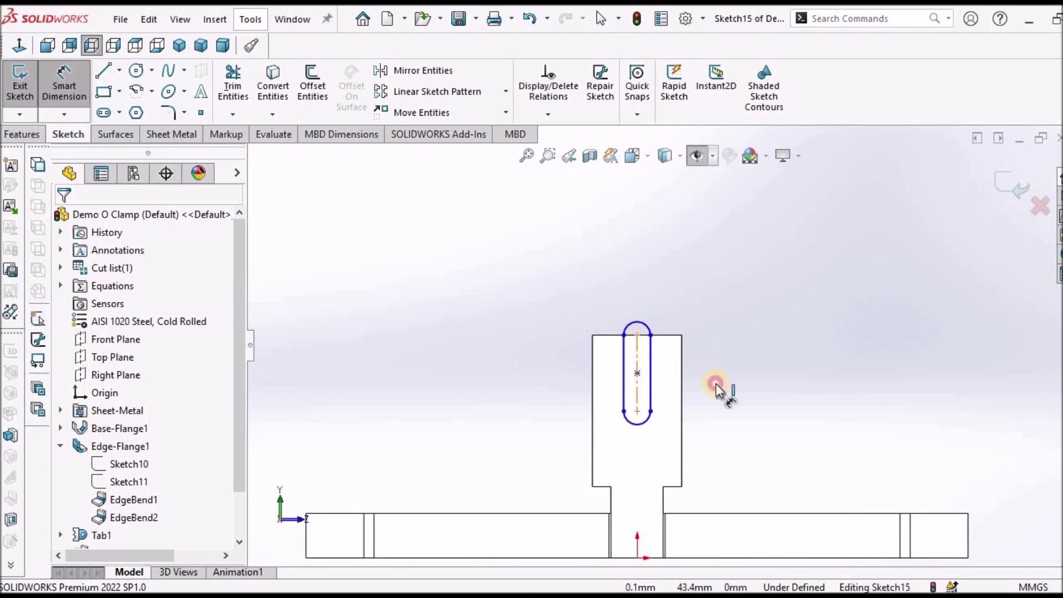
left_click(747, 390)
type("20")
key("Return")
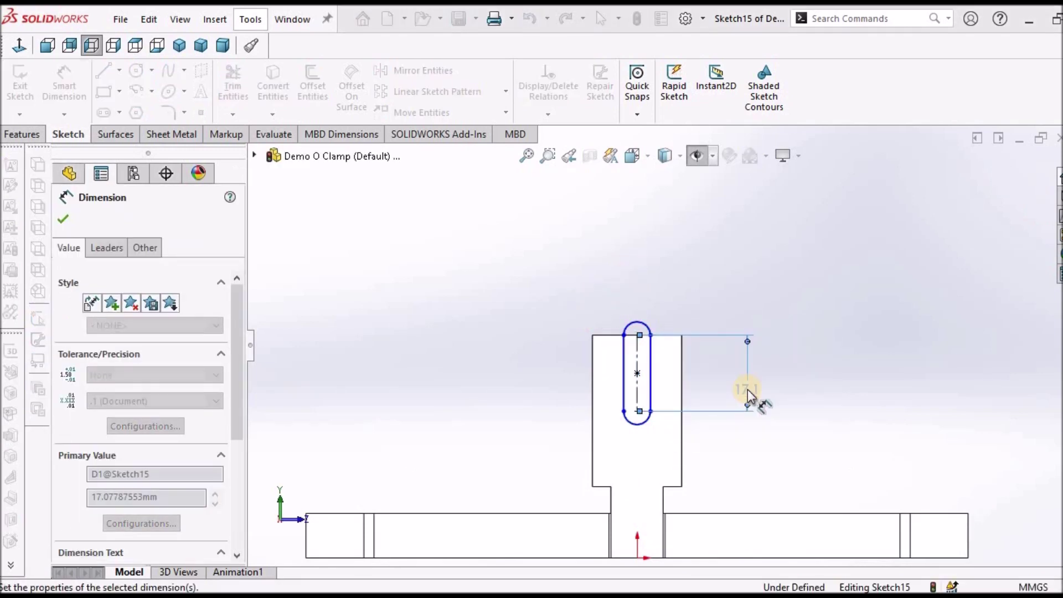
left_click(653, 370)
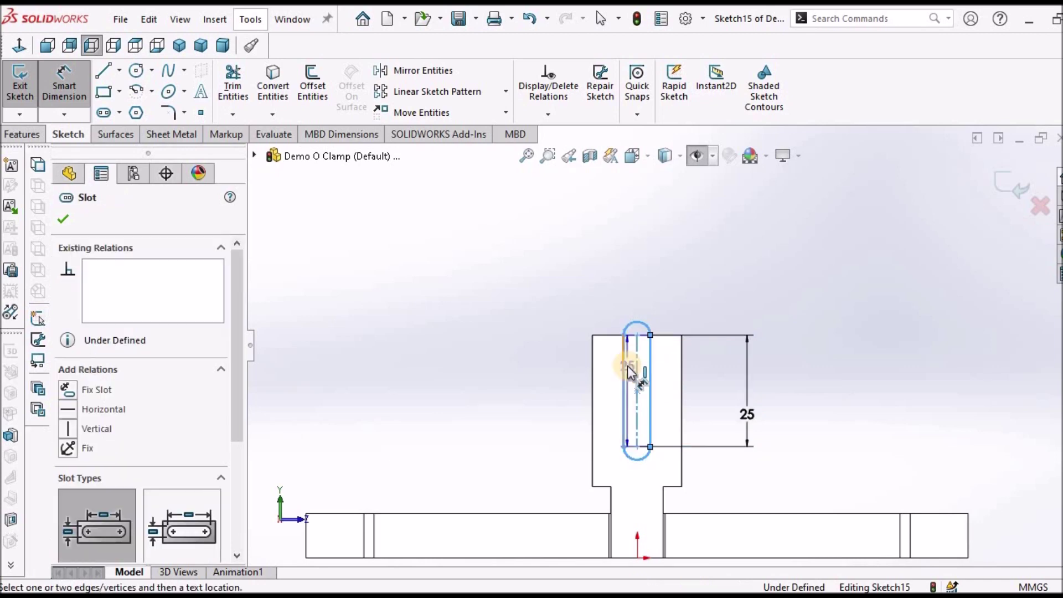
left_click(638, 282)
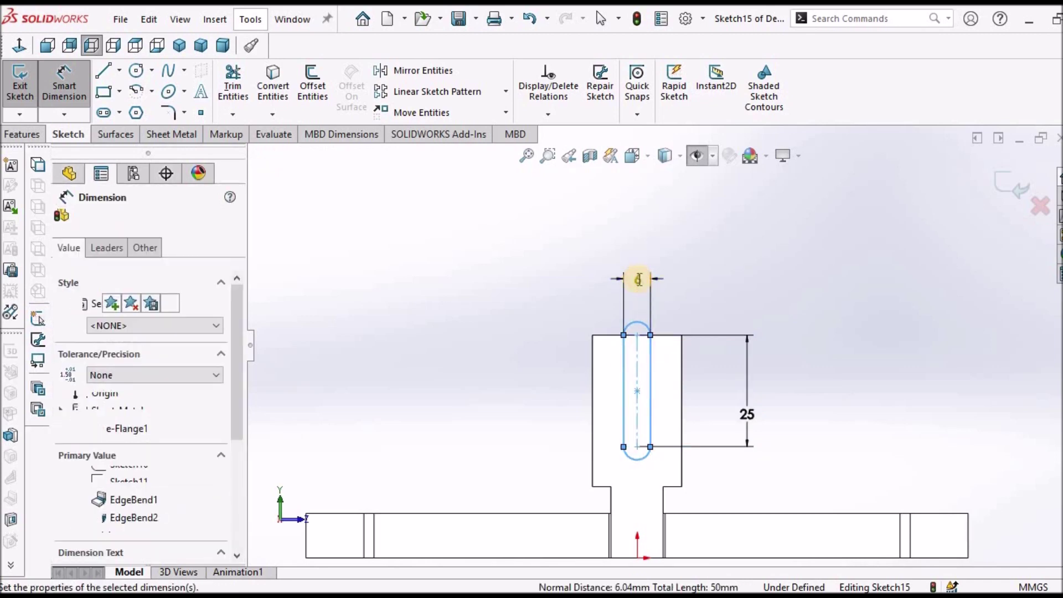
type("6")
key("Return")
left_click(816, 335)
key("Escape")
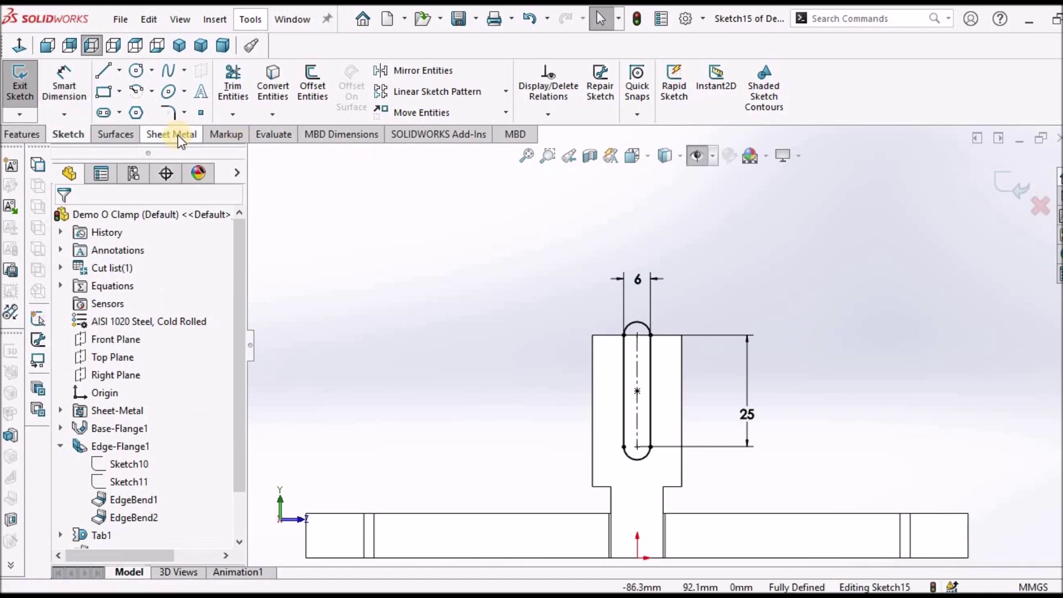
left_click(176, 134)
left_click(584, 70)
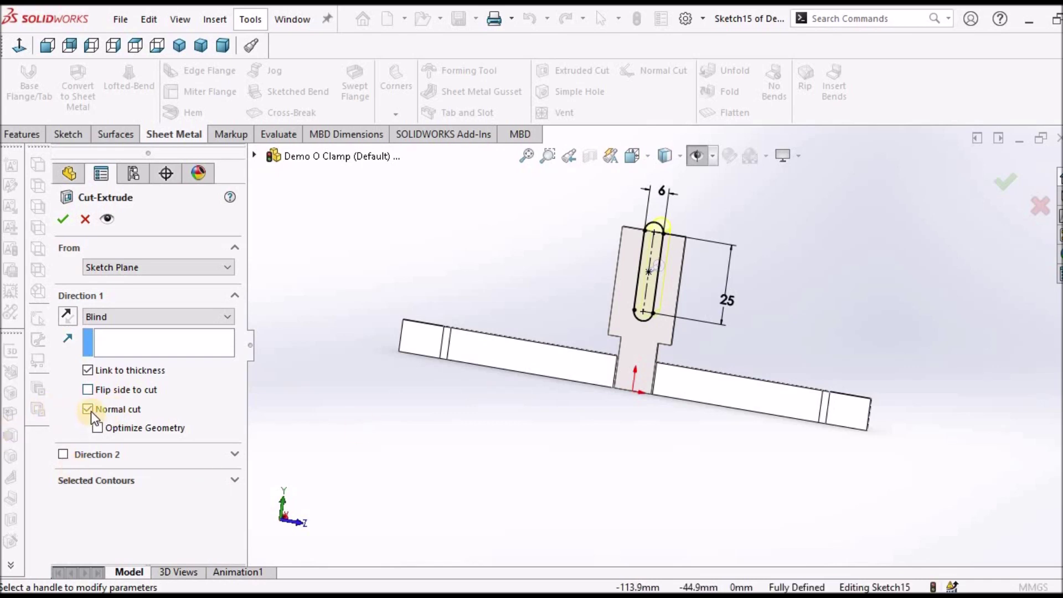
Complete the Cut-Extrude so the 6 mm slot forks the top of the tab.
left_click(63, 218)
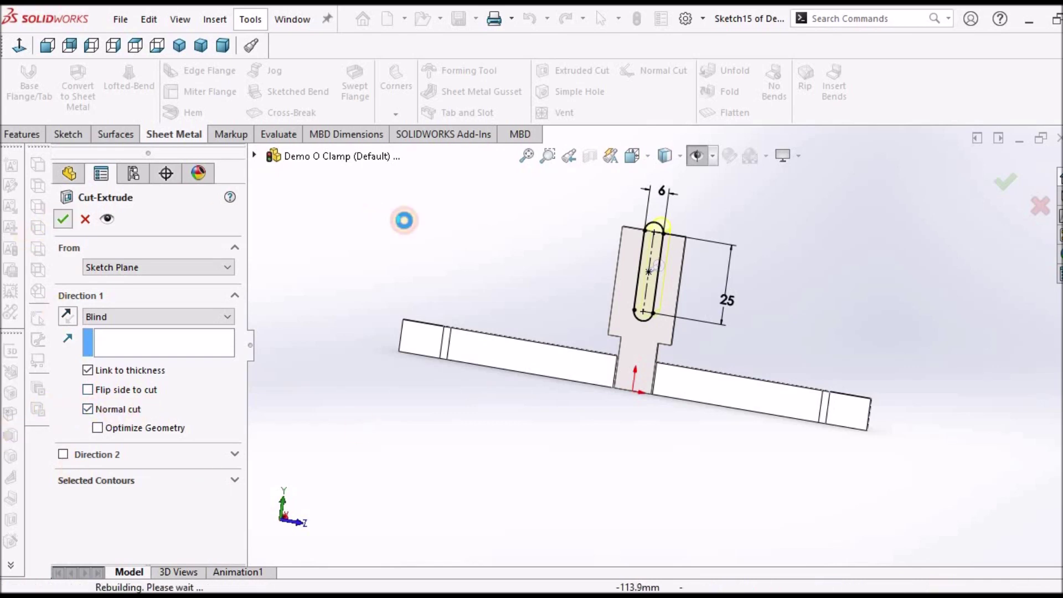
mouse_move(483, 227)
middle_mouse_down()
mouse_move(629, 258)
mouse_move(598, 266)
mouse_move(614, 262)
middle_mouse_up()
scroll(614, 260, "up", 4)
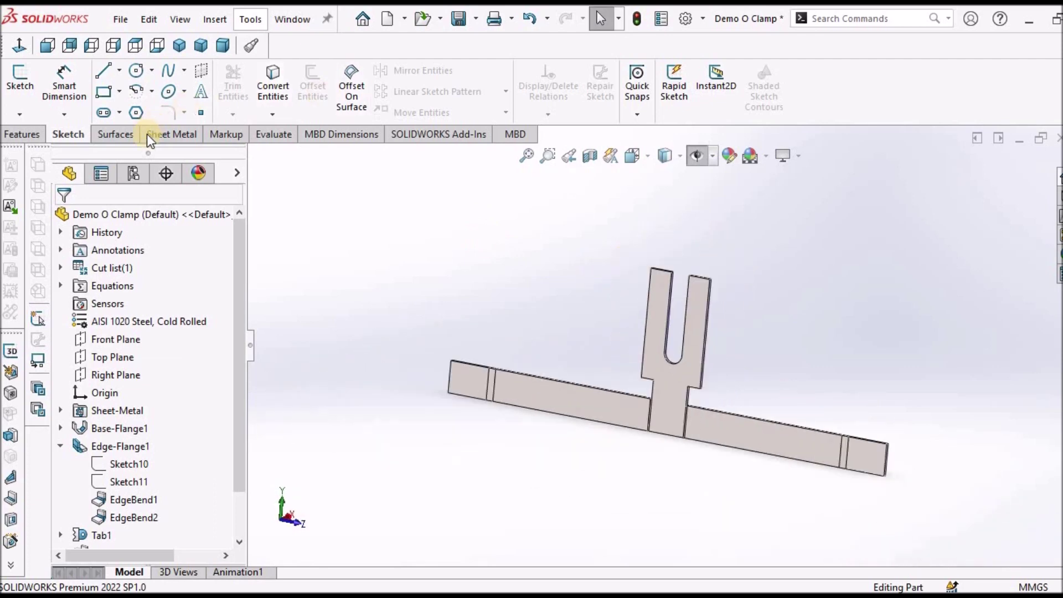
Place a 5 mm diameter Simple Hole near the left end of the flat strip.
left_click(576, 91)
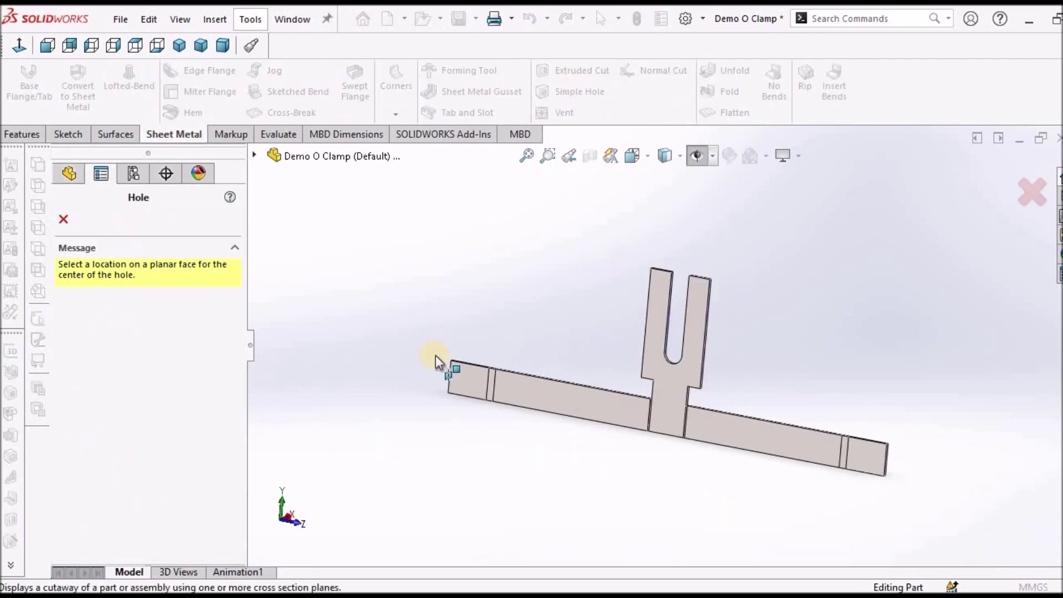
left_click(467, 380)
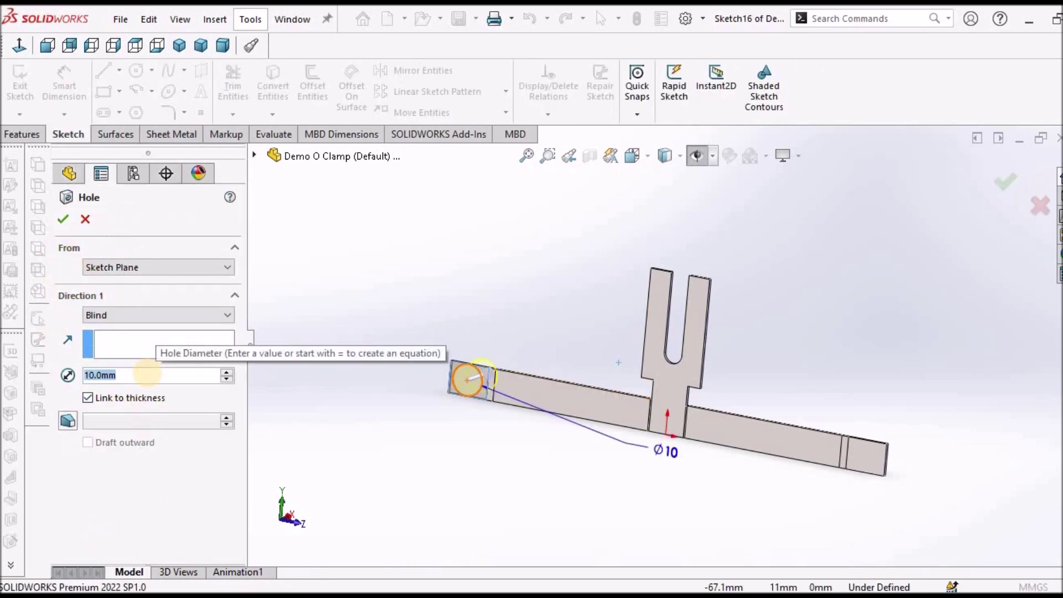
type("5")
key("Return")
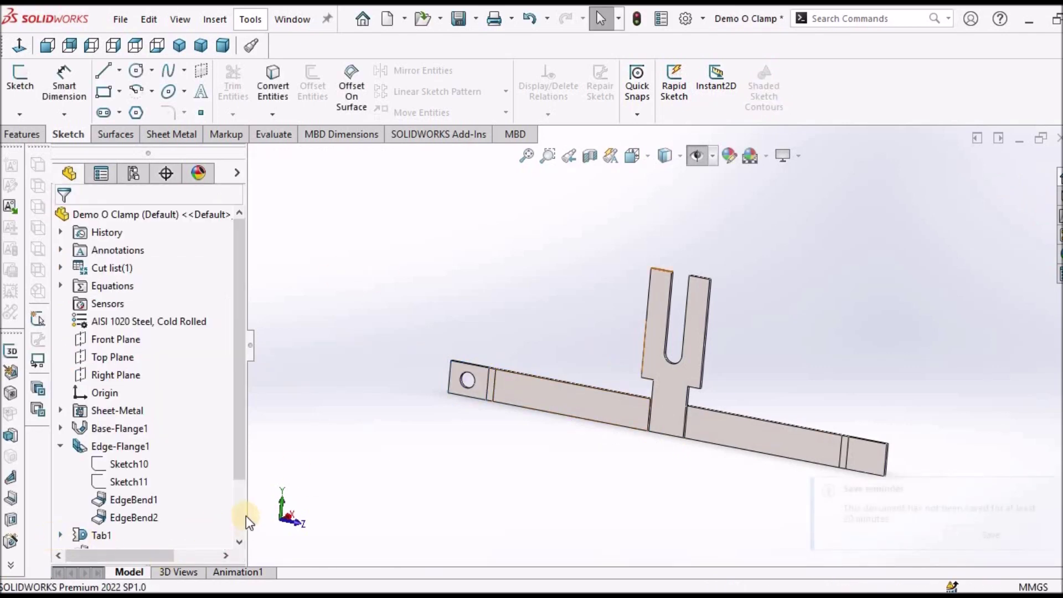
left_click_drag(235, 478, 237, 541)
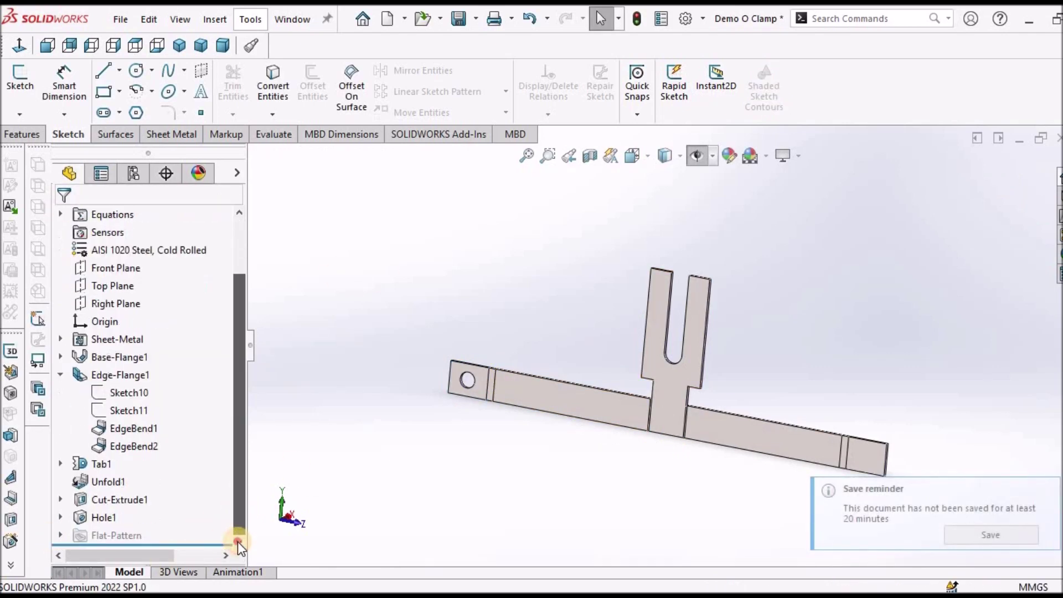
Edit Hole1's sketch and draw a diagonal centerline across the left end pad.
left_click(60, 517)
right_click(121, 534)
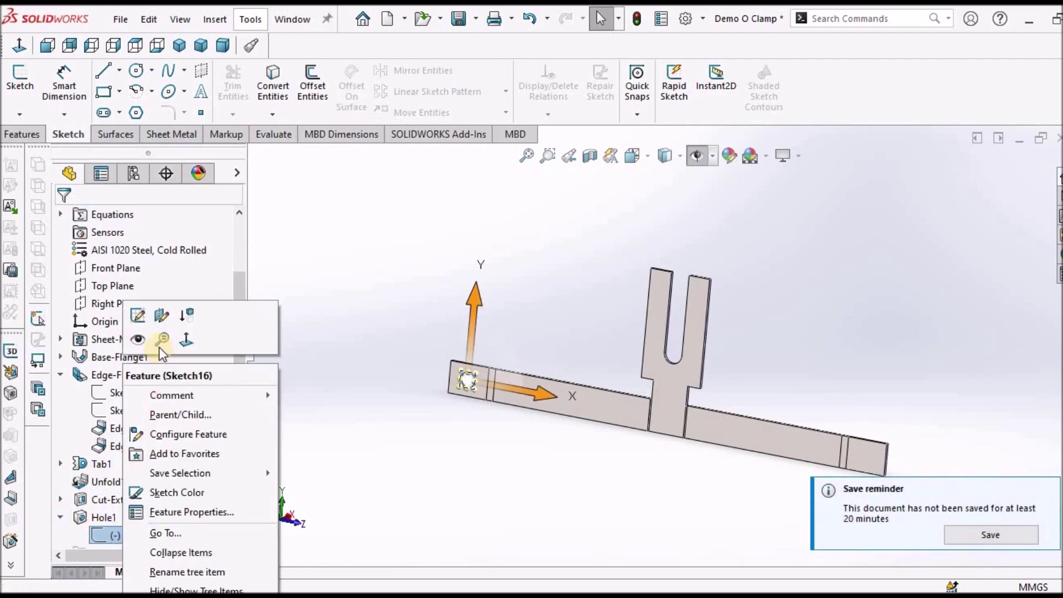
left_click(138, 317)
scroll(582, 290, "down", 3)
left_click(119, 70)
left_click(143, 108)
left_click_drag(590, 344, 514, 400)
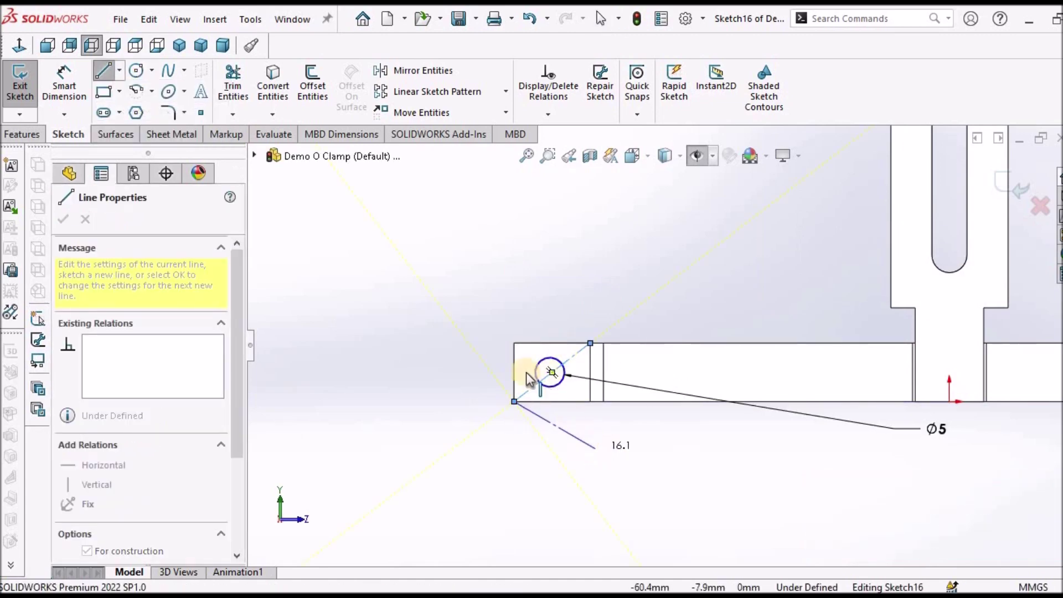
key("Escape")
scroll(651, 403, "up", 3)
scroll(822, 338, "up", 3)
scroll(960, 299, "down", 4)
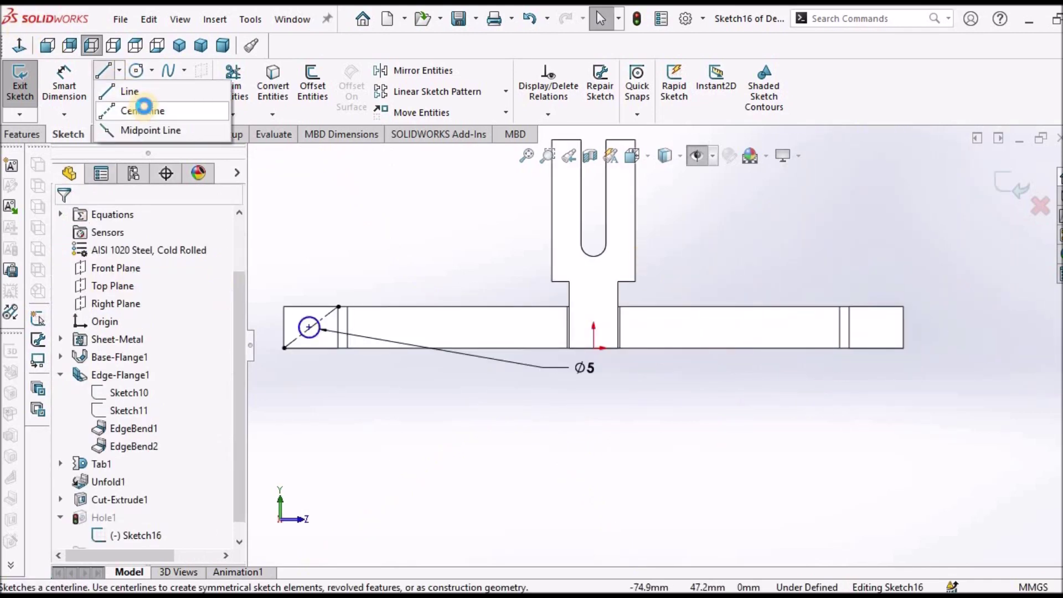
Draw a corner-to-corner centerline on the right pad and delete the stray dashed segment.
left_click(83, 107)
scroll(856, 321, "down", 2)
left_click(849, 313)
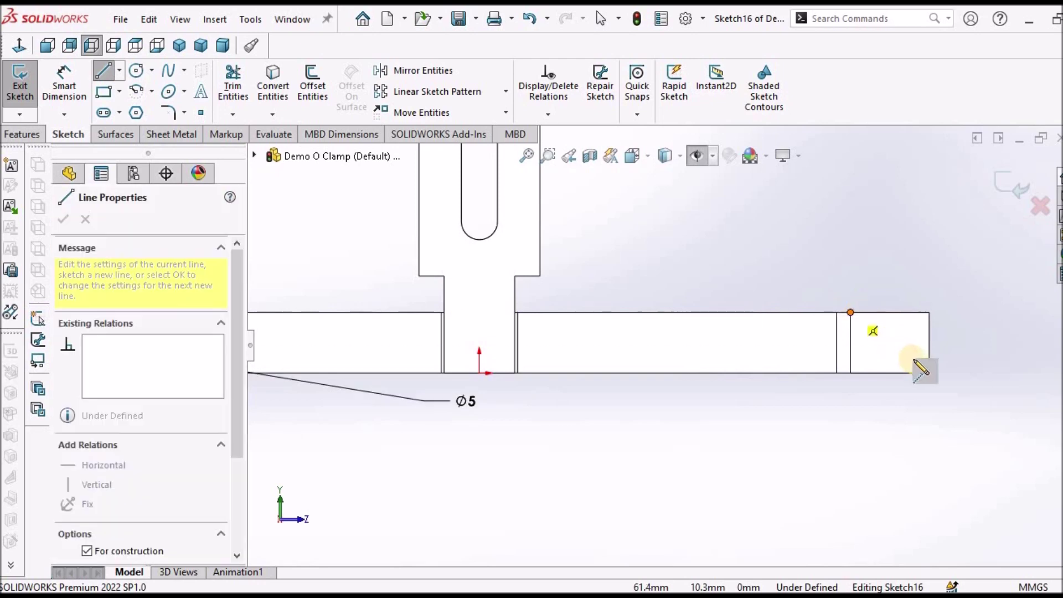
left_click(928, 372)
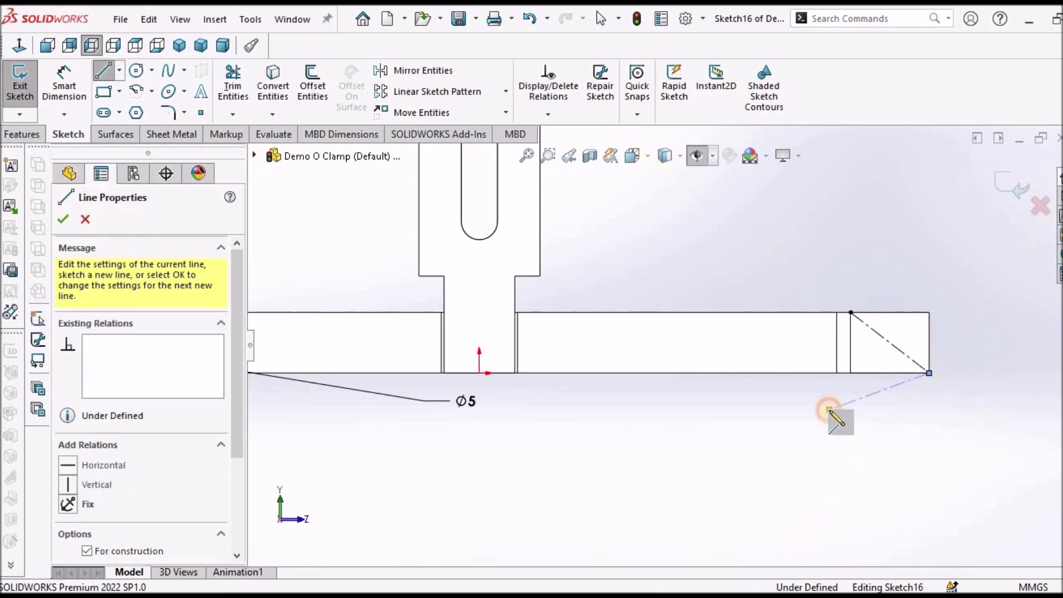
left_click(829, 409)
key("Escape")
left_click(861, 397)
key("Delete")
scroll(664, 409, "up", 5)
scroll(526, 321, "down", 8)
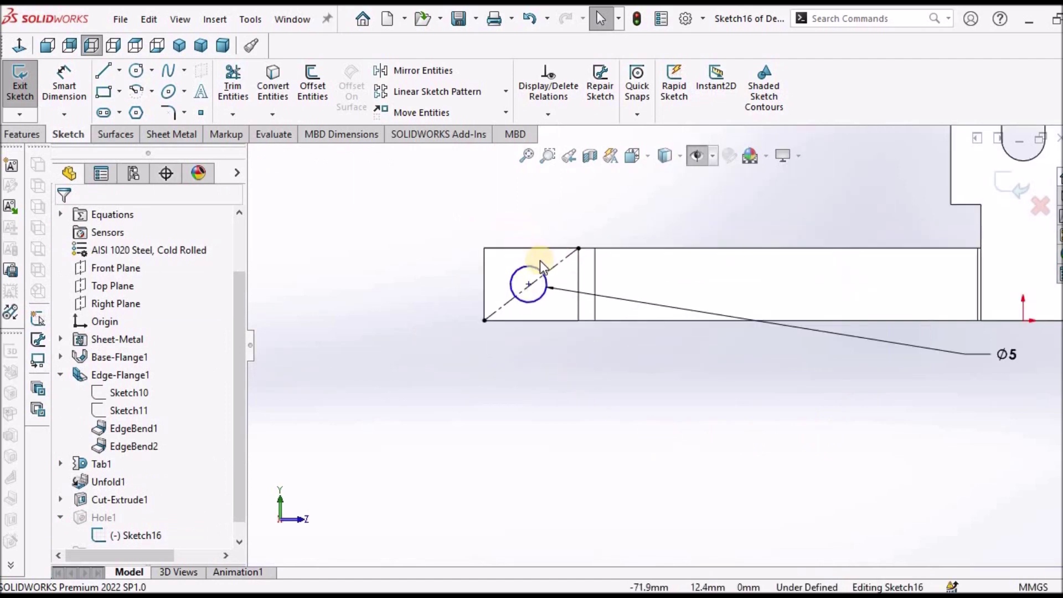
Move the Ø5 hole centre onto the left diagonal centerline.
mouse_move(548, 334)
left_mouse_down()
mouse_move(574, 304)
mouse_move(553, 337)
left_mouse_up()
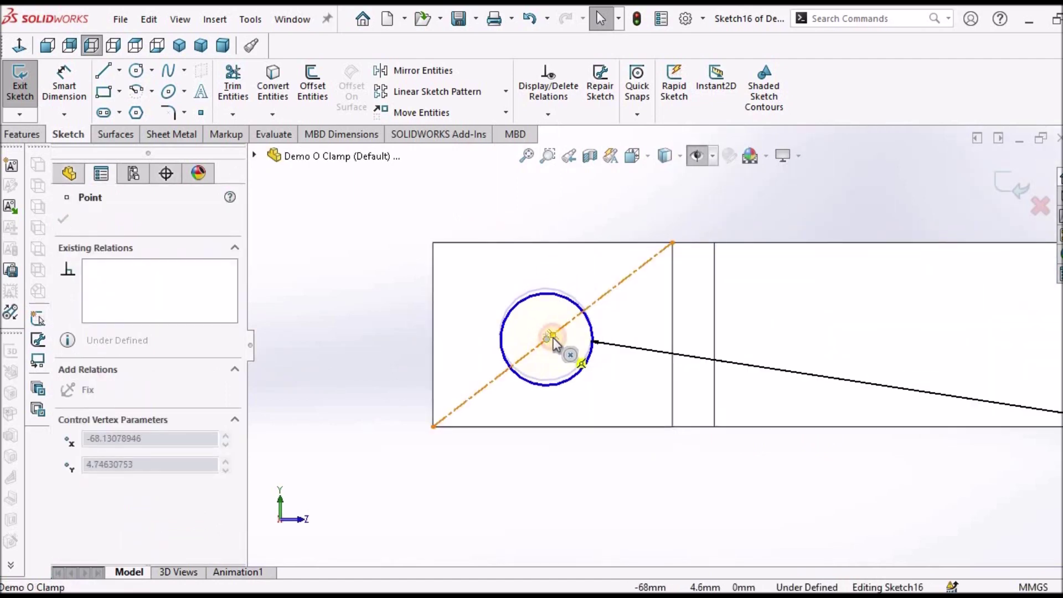
left_click(535, 441)
scroll(653, 360, "up", 3)
scroll(935, 335, "up", 4)
scroll(920, 332, "down", 6)
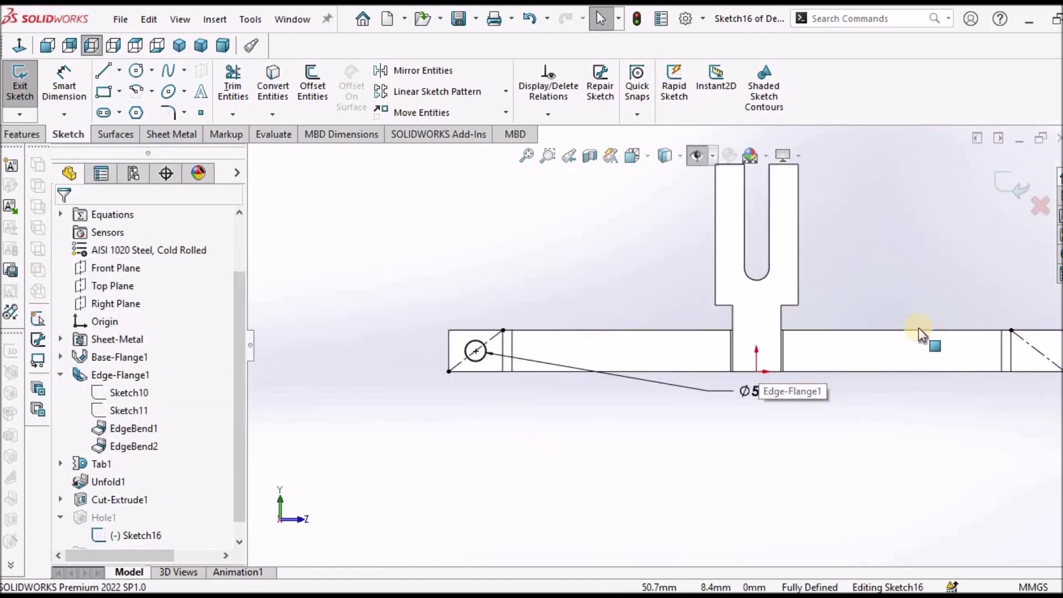
scroll(835, 362, "down", 3)
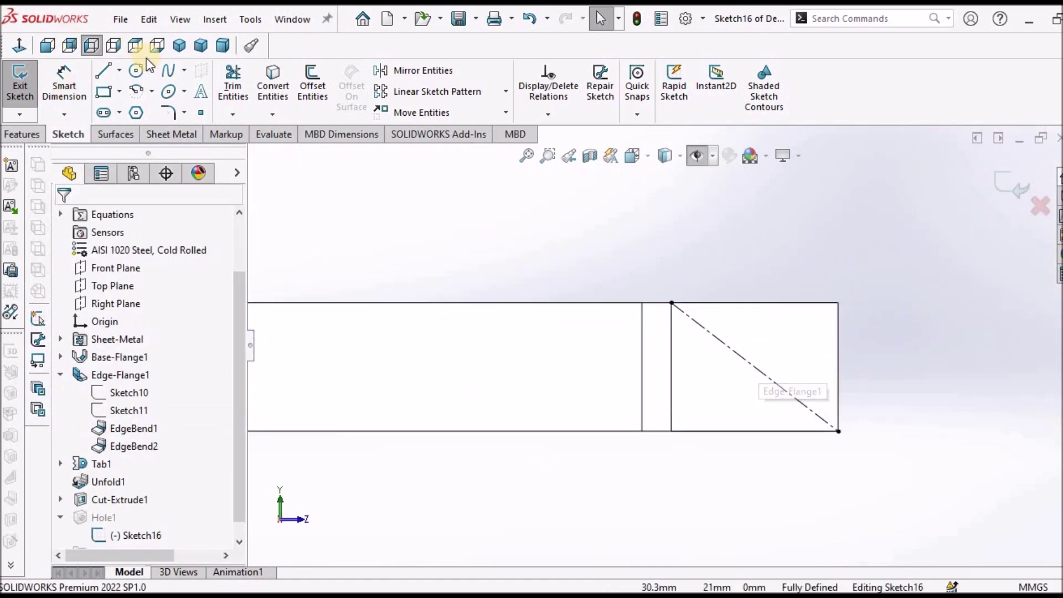
left_click(136, 71)
Draw a second circle on the right pad with its centre on the right diagonal.
left_click(777, 348)
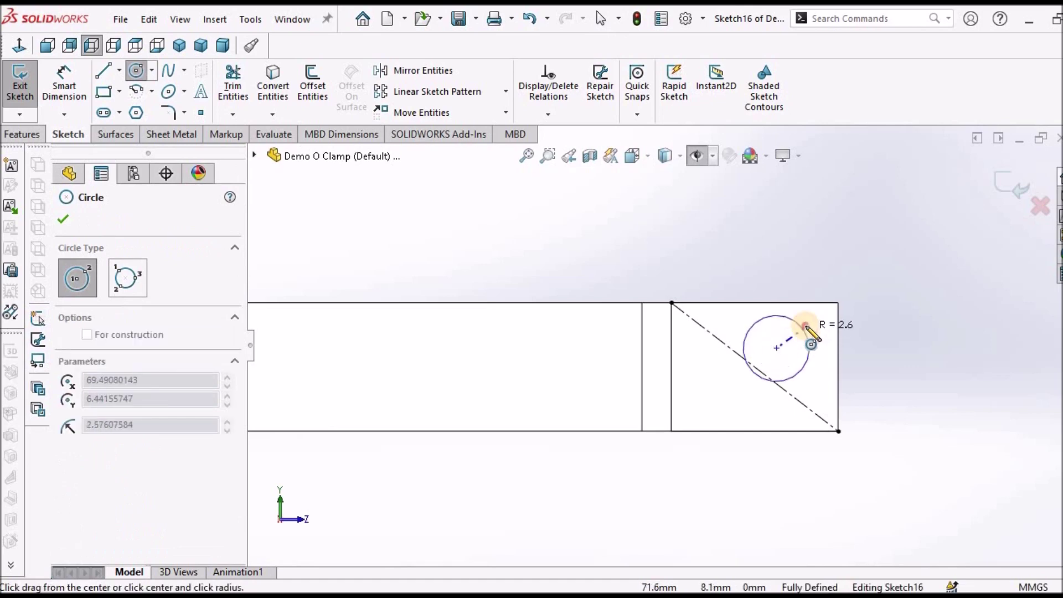
left_click(809, 329)
key("Escape")
scroll(775, 349, "down", 3)
left_click_drag(763, 347, 716, 387)
scroll(824, 332, "up", 3)
left_click(809, 239)
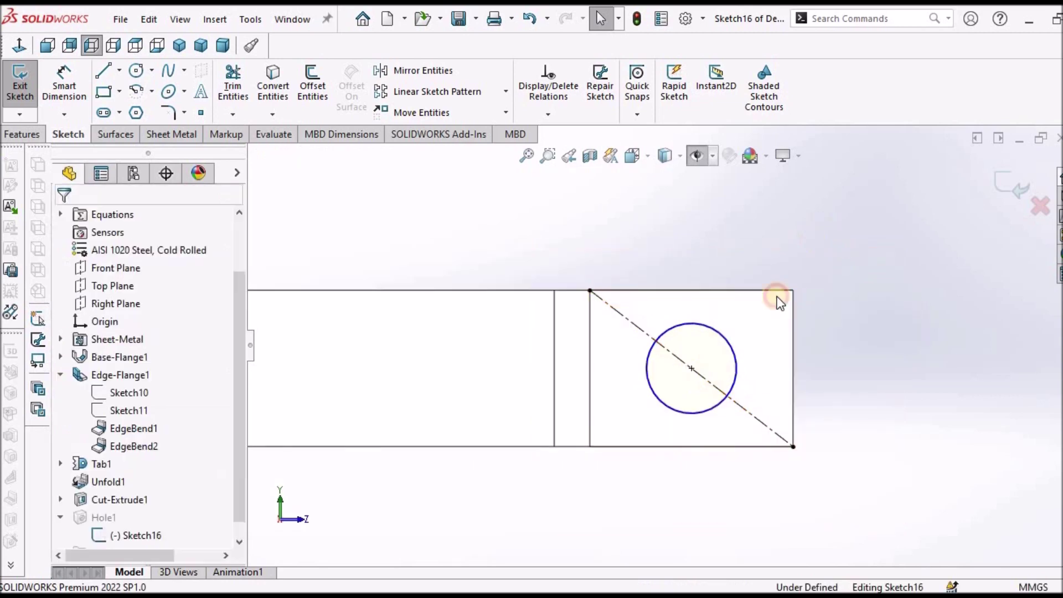
scroll(689, 358, "down", 5)
Snap the right circle's centre to the diagonal's midpoint.
left_click(656, 360)
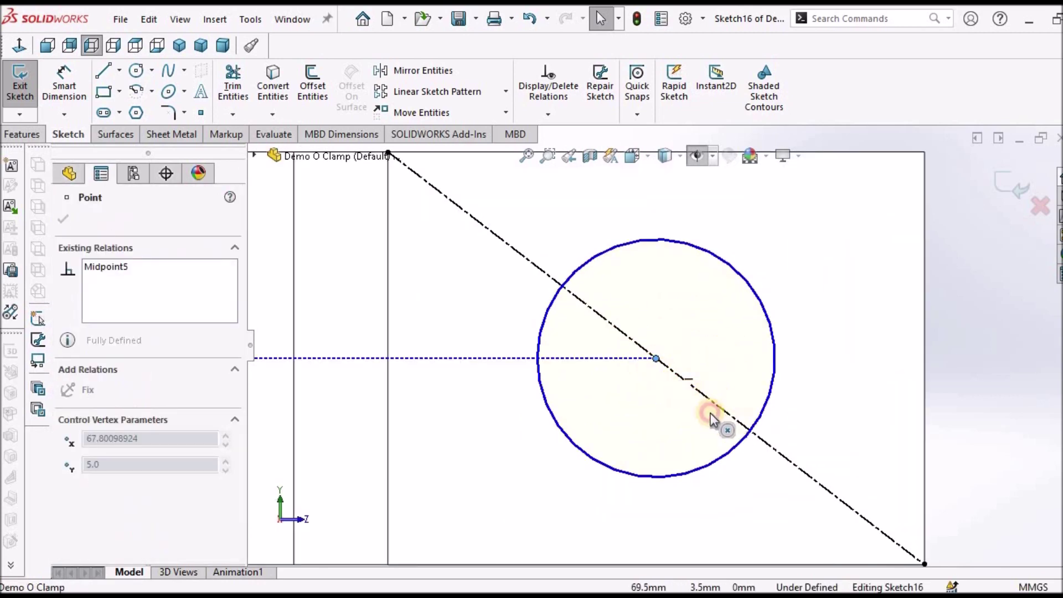
left_click(676, 373)
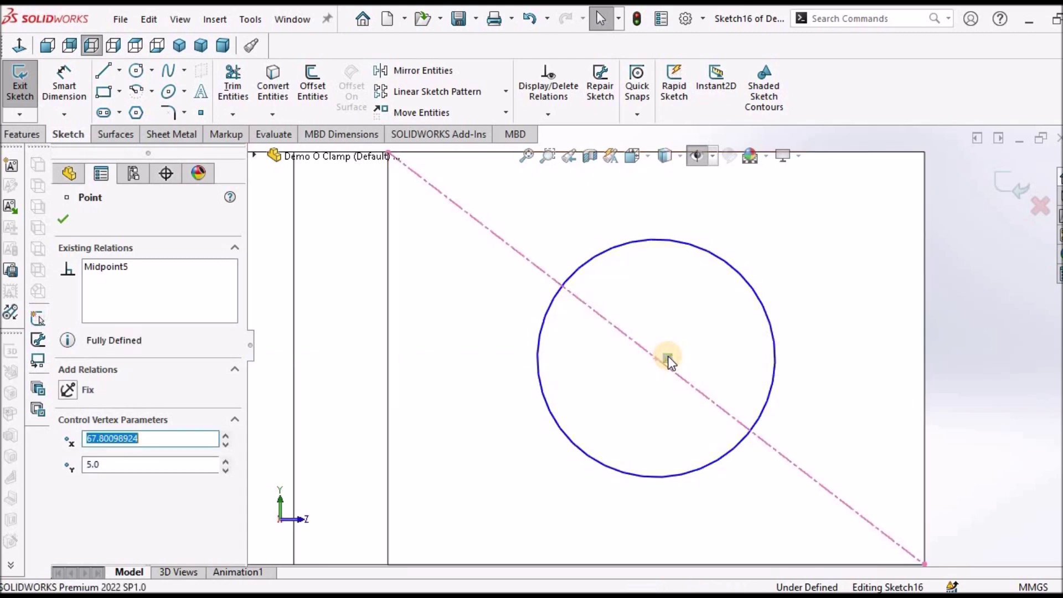
key("ctrl+z")
mouse_move(657, 360)
left_mouse_down()
mouse_move(687, 384)
mouse_move(646, 357)
mouse_move(656, 359)
left_mouse_up()
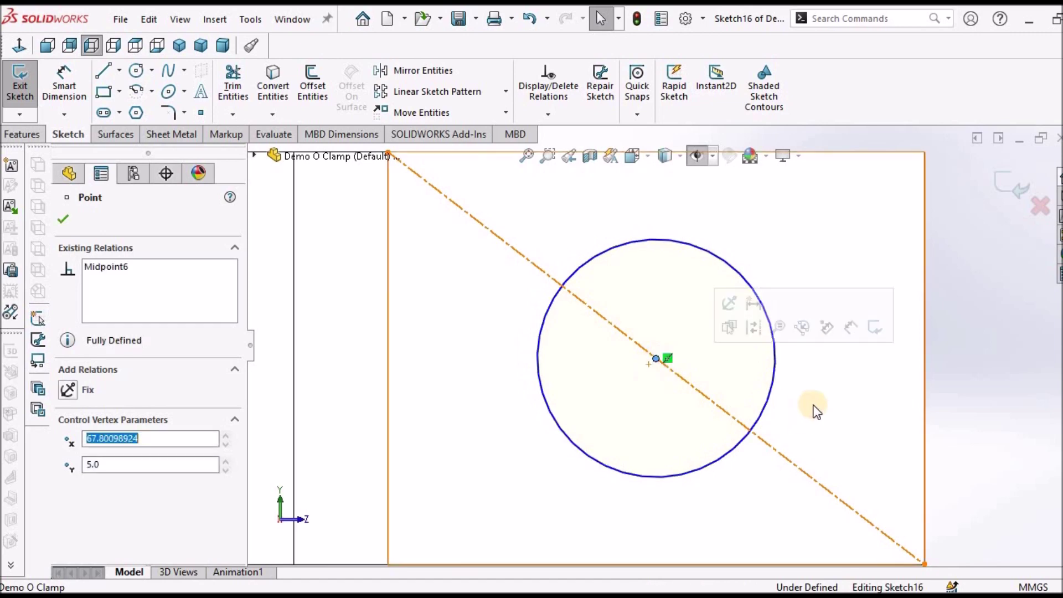
left_click(969, 384)
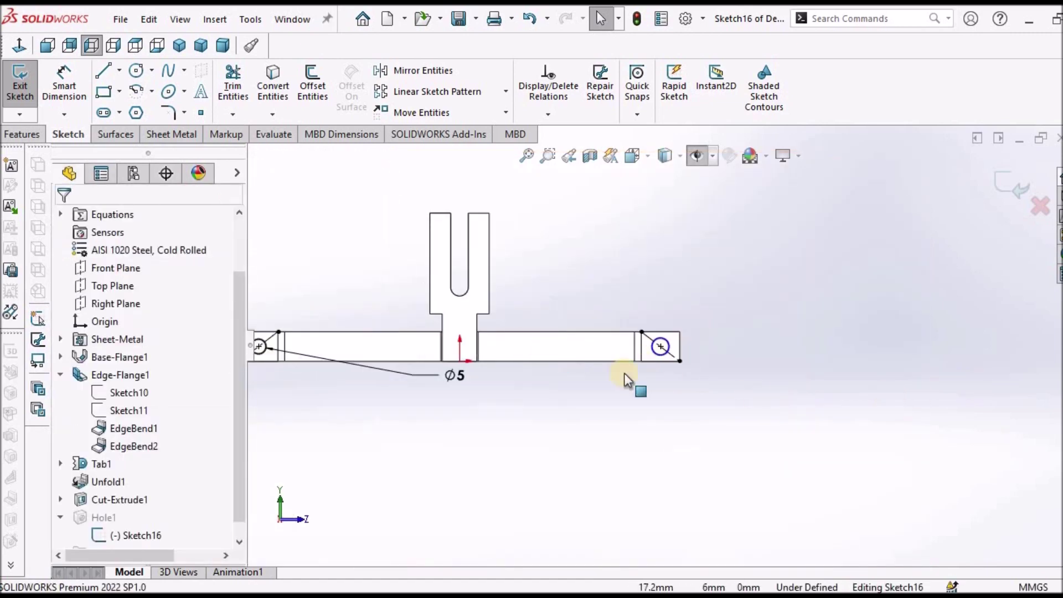
Make the right and left hole circles equal in size.
left_click(660, 354)
scroll(505, 356, "up", 2)
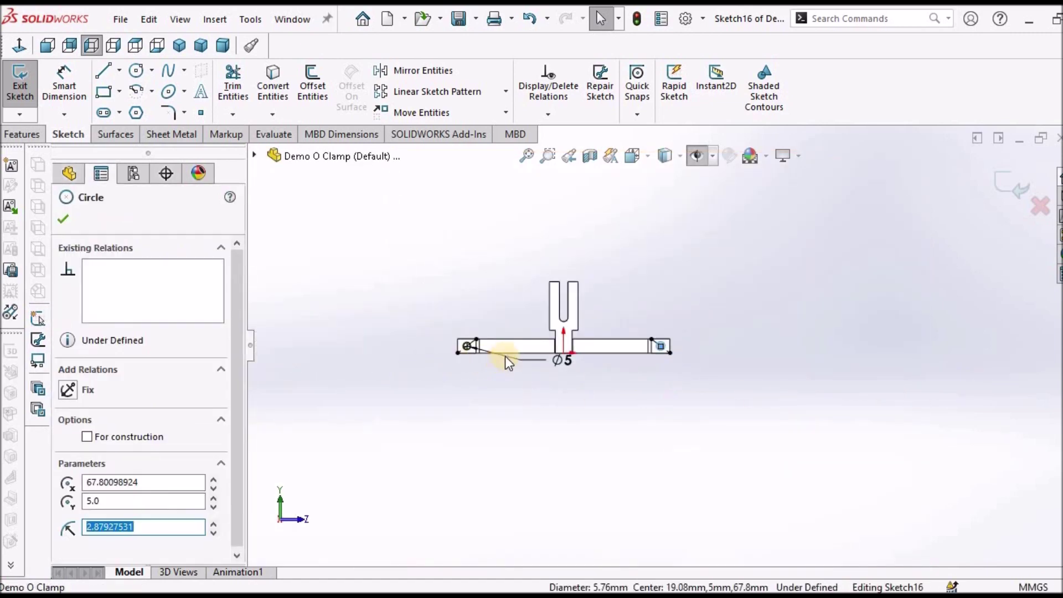
scroll(500, 343, "down", 5)
scroll(500, 346, "down", 2)
left_click(519, 337, "ctrl")
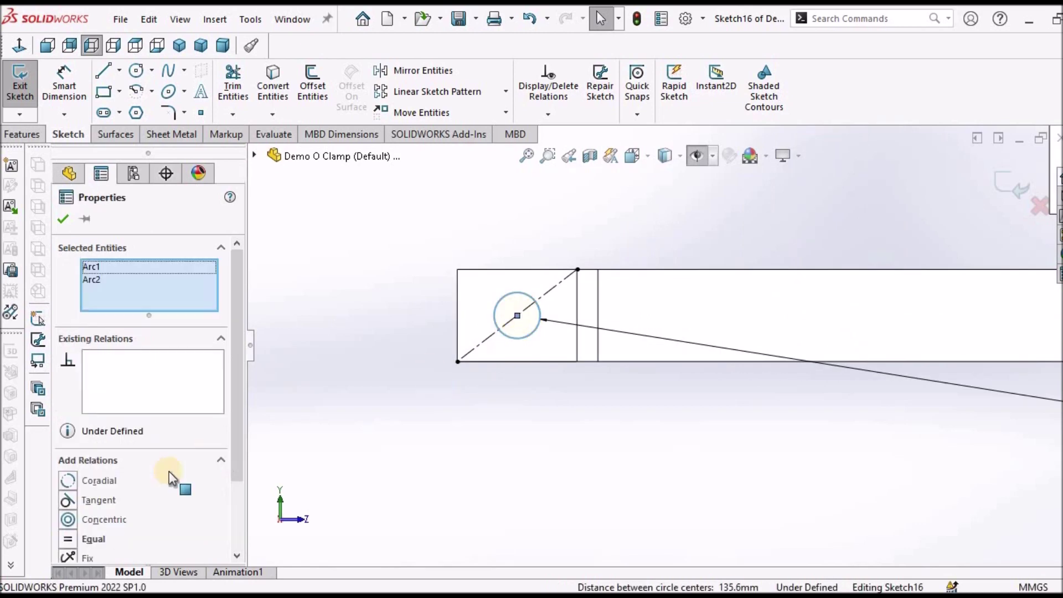
left_click(78, 537)
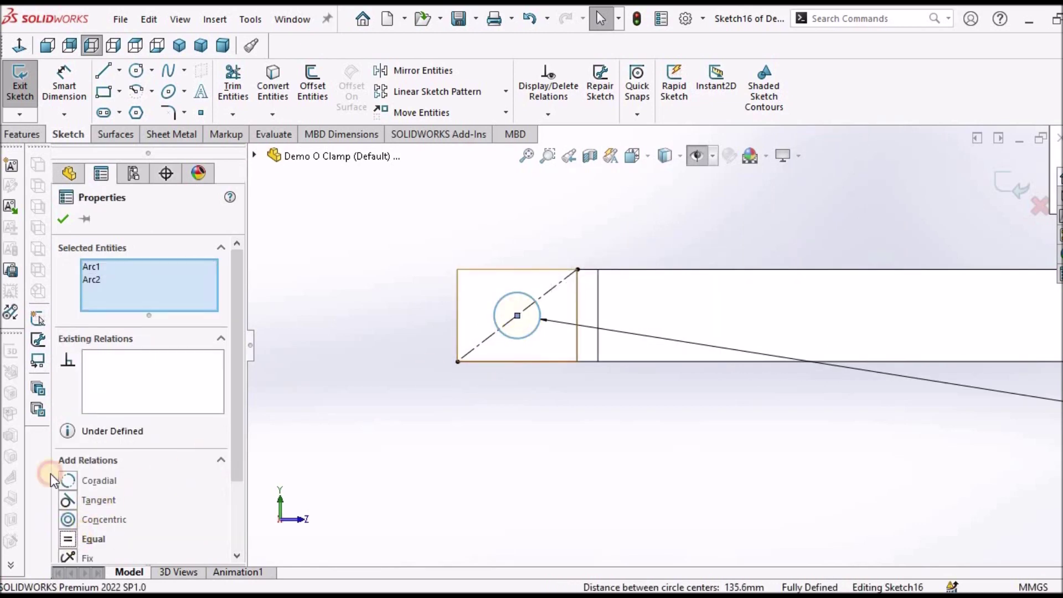
left_click(62, 216)
Move the Ø5 dimension below the bar's left end and exit the sketch to rebuild Hole1.
scroll(798, 374, "up", 3)
scroll(758, 344, "up", 1)
scroll(614, 351, "down", 2)
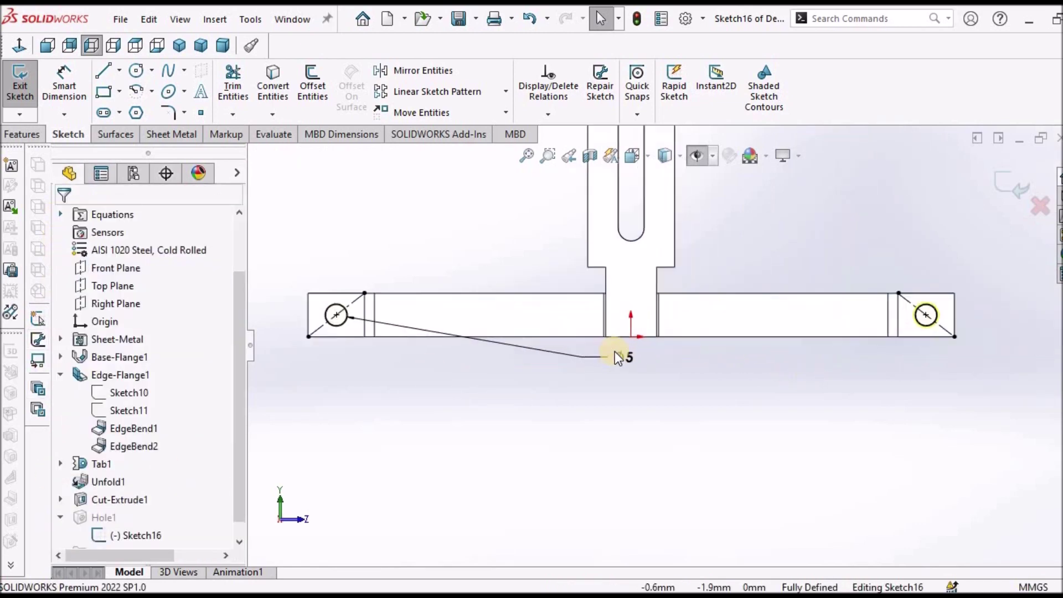
left_click_drag(614, 351, 596, 365)
left_click(470, 385)
left_click(410, 385)
left_click(1009, 185)
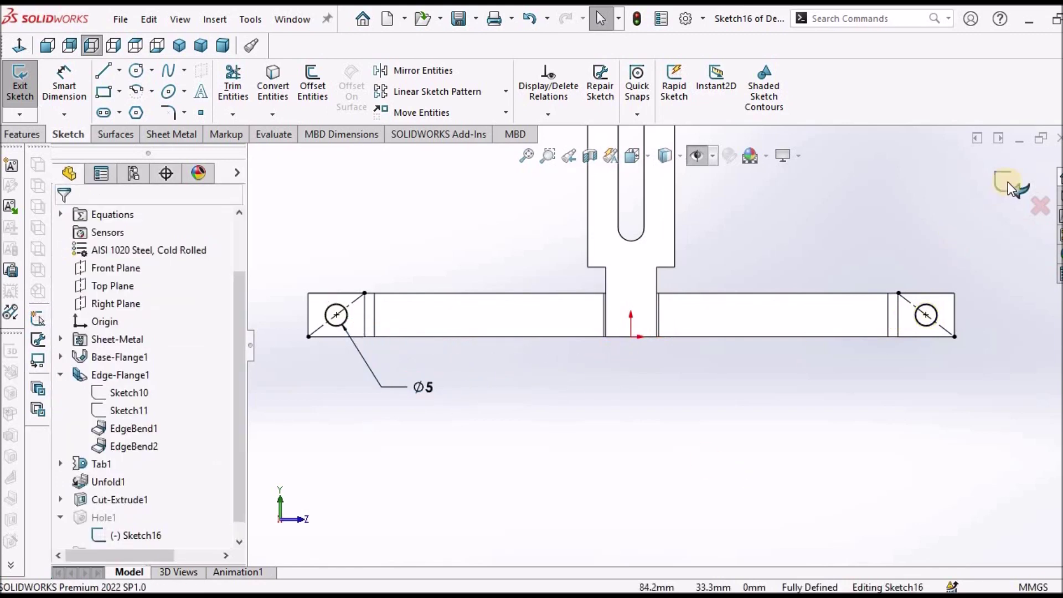
left_click(1009, 186)
scroll(659, 343, "up", 4)
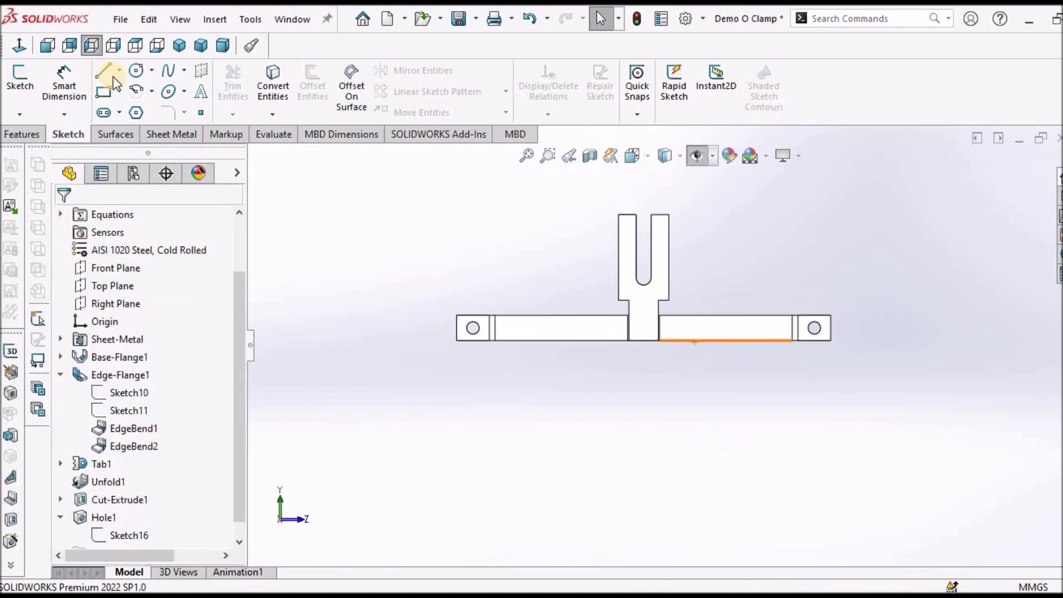
Fold all bends back up and inspect the formed clamp in trimetric against the reference PDF.
left_click(173, 134)
left_click(725, 91)
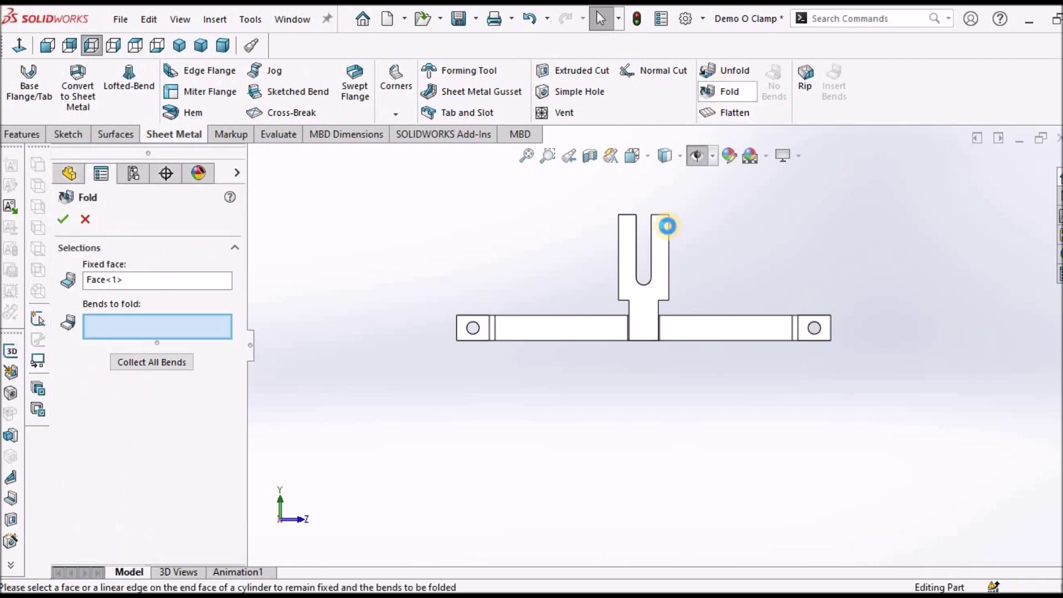
left_click(61, 220)
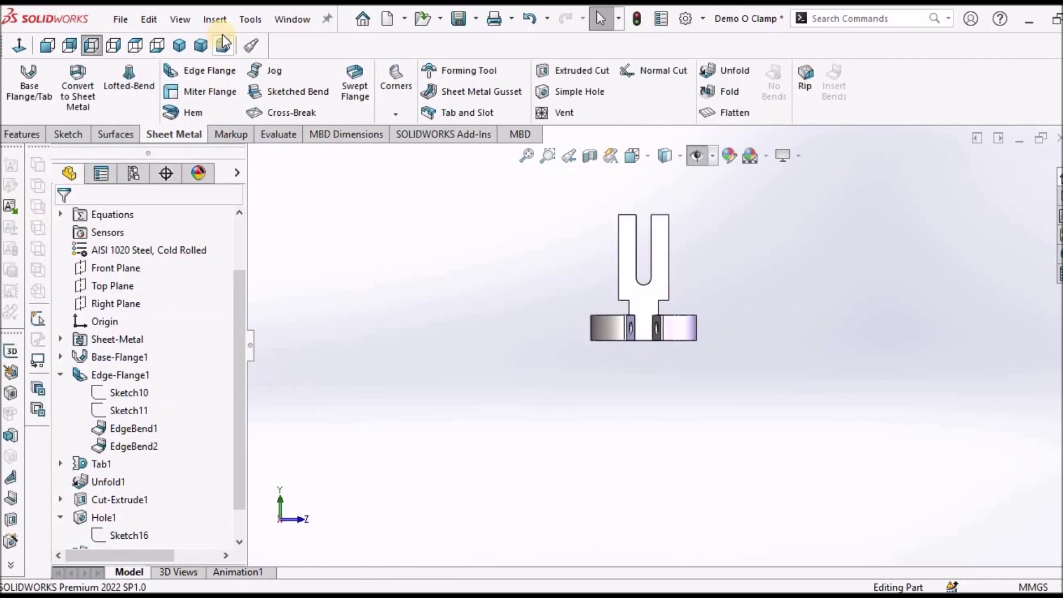
left_click(224, 43)
middle_click_drag(706, 308, 483, 347)
key("alt+Tab")
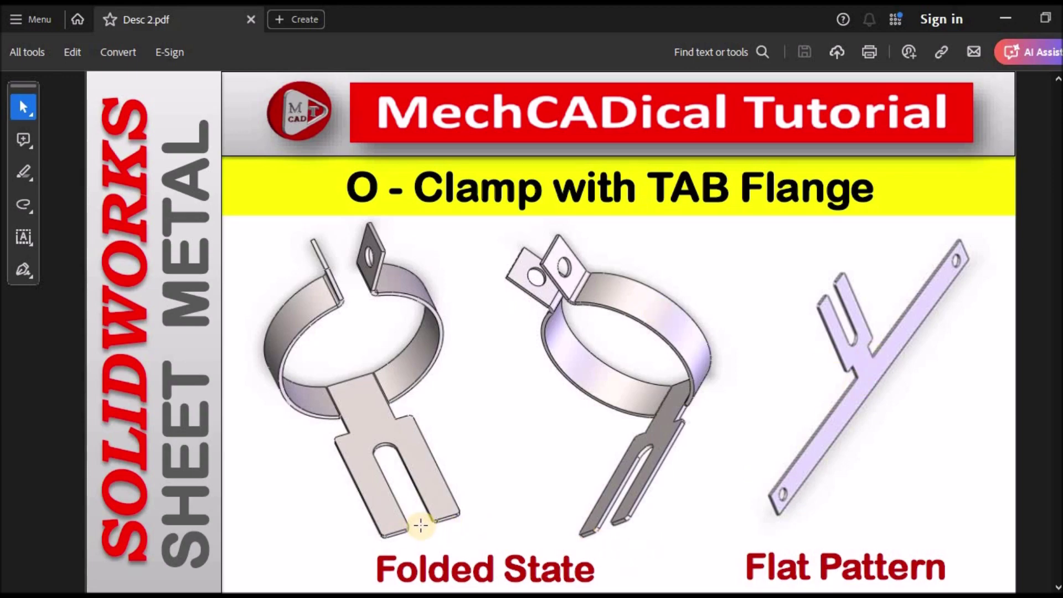
key("alt+Tab")
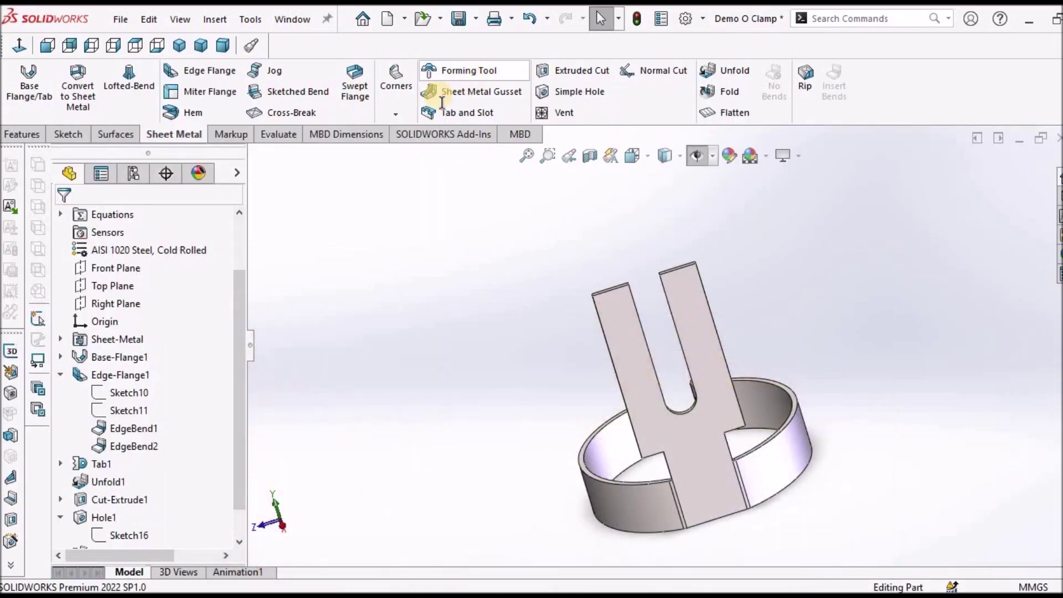
Start a 1.0 mm fillet Break-Corner and pick the four top corner edges of both prongs.
left_click(396, 114)
left_click(430, 173)
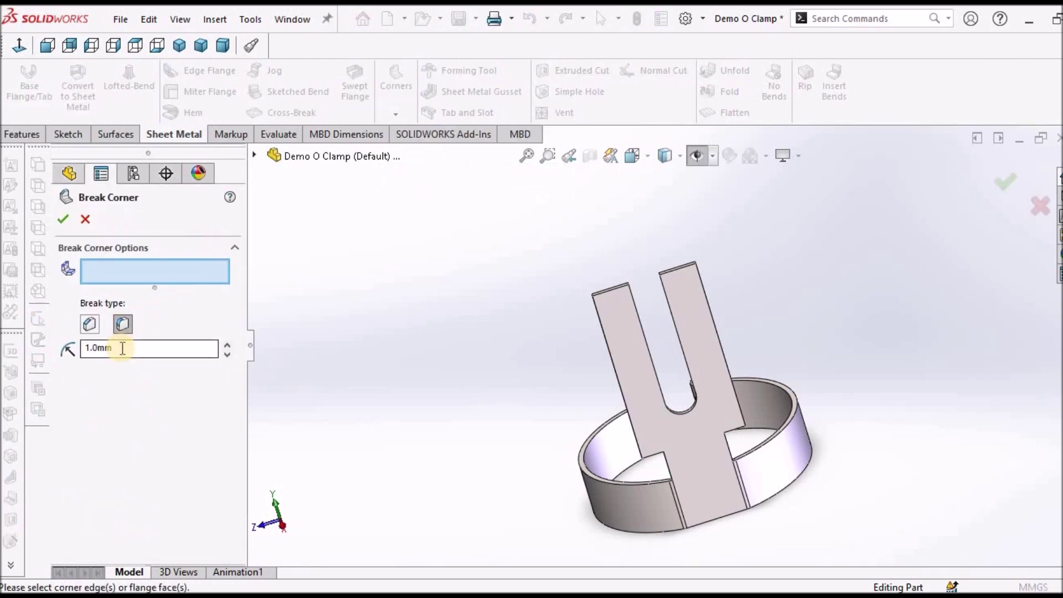
middle_click_drag(669, 339, 629, 301)
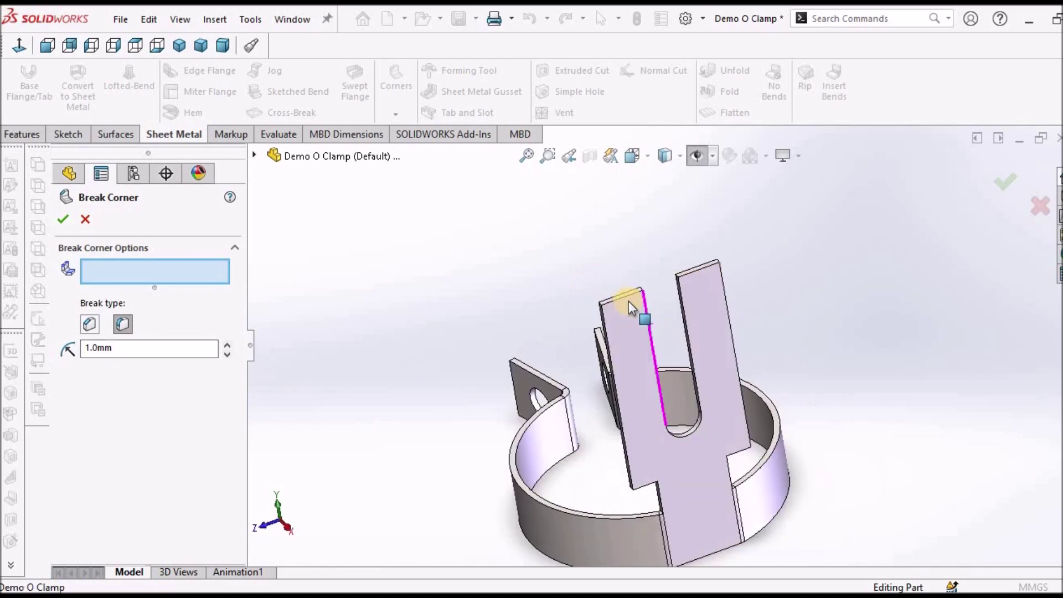
scroll(572, 317, "down", 5)
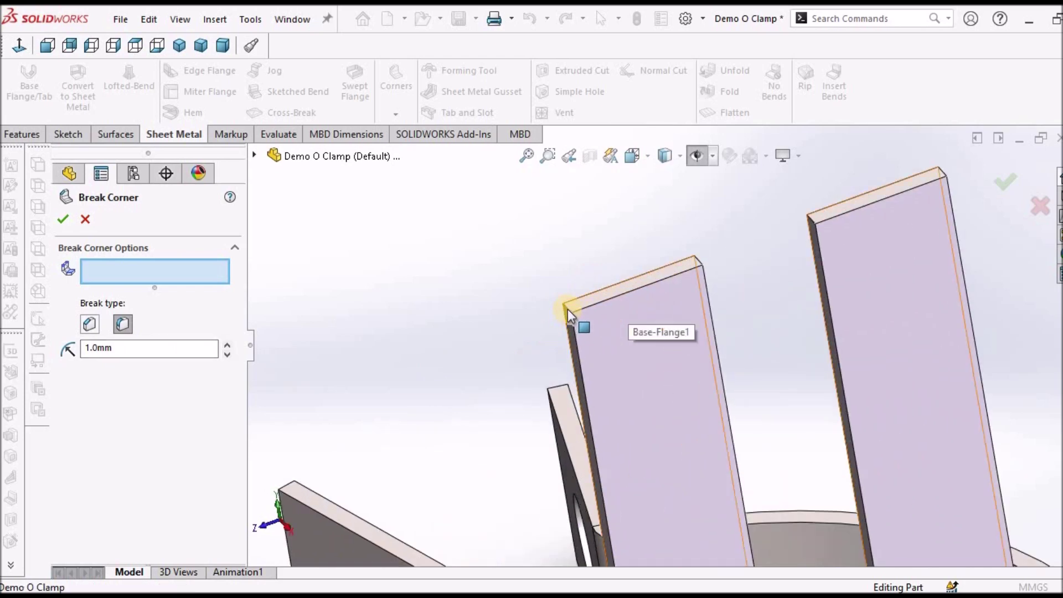
left_click(570, 304)
left_click(698, 262)
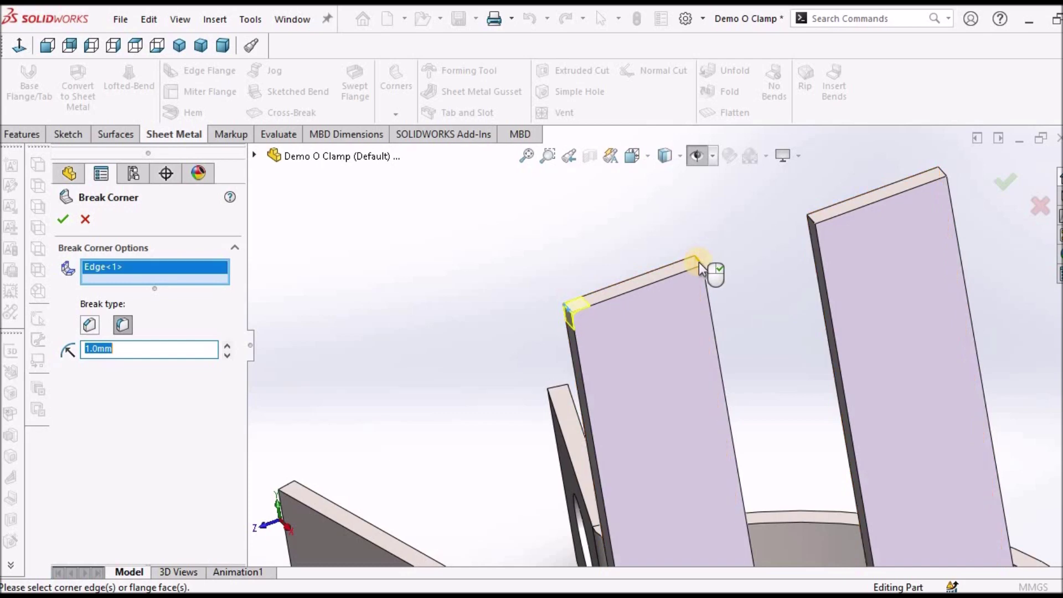
left_click(812, 218)
scroll(919, 194, "down", 2)
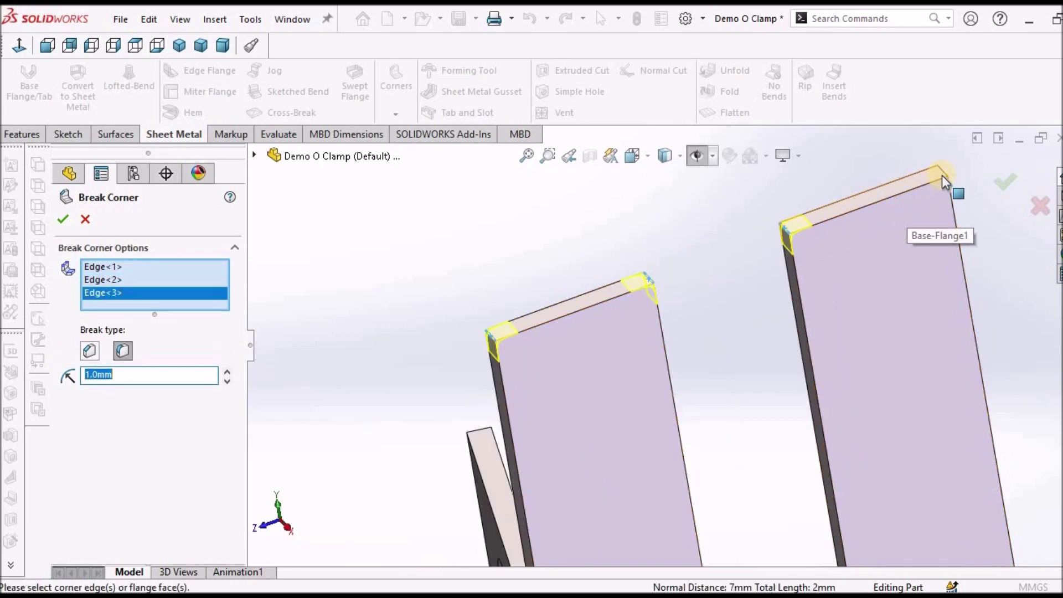
left_click(944, 170)
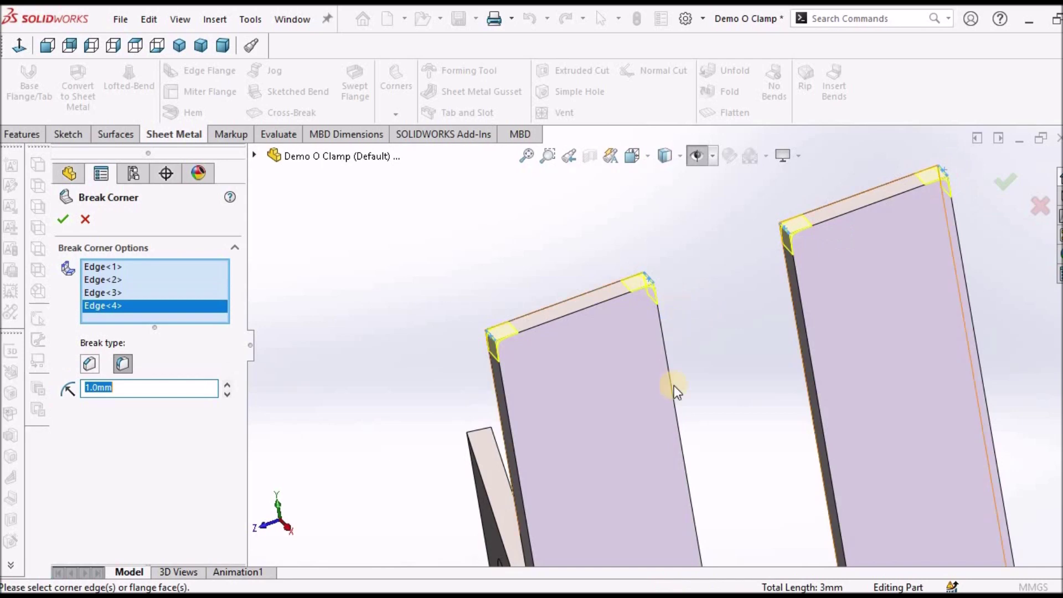
Add the two corner edges where the tab meets the band and apply the corner break.
scroll(672, 417, "up", 3)
scroll(681, 460, "up", 3)
scroll(652, 427, "down", 5)
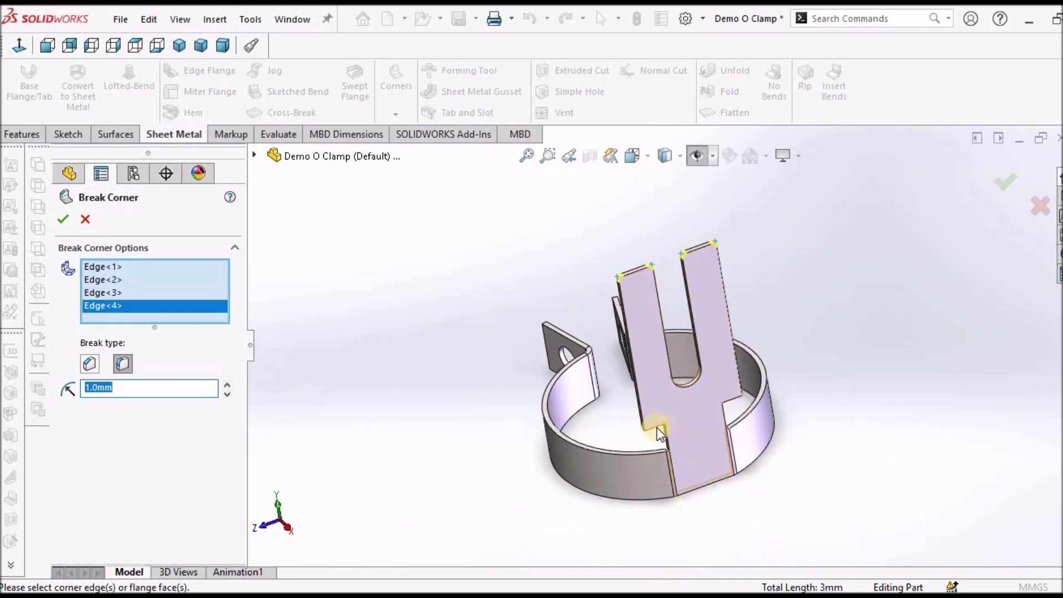
scroll(636, 434, "down", 2)
left_click(639, 433)
middle_click_drag(838, 373, 773, 359)
left_click(765, 328)
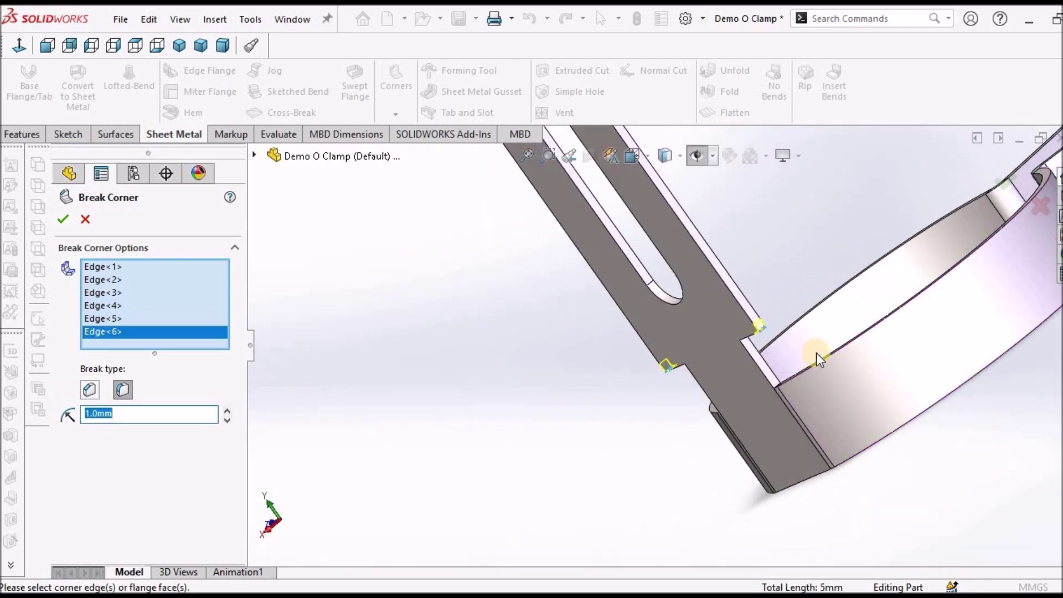
left_click(63, 219)
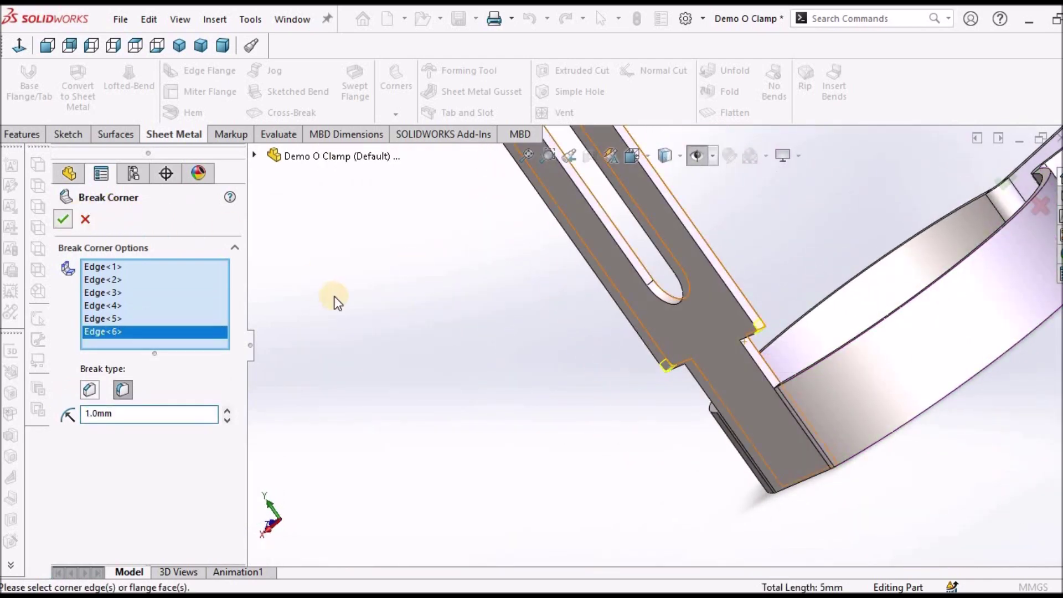
Orbit to review the rounded corners and set a dimetric view.
scroll(673, 236, "down", 3)
middle_click_drag(673, 236, 763, 200)
left_click(222, 45)
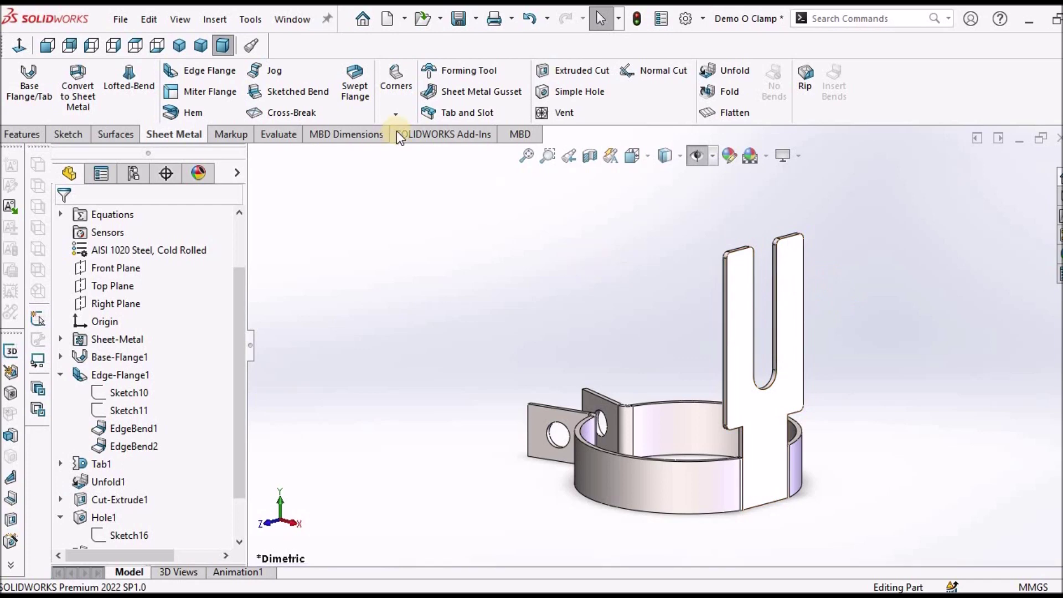
key("space")
left_click(277, 234)
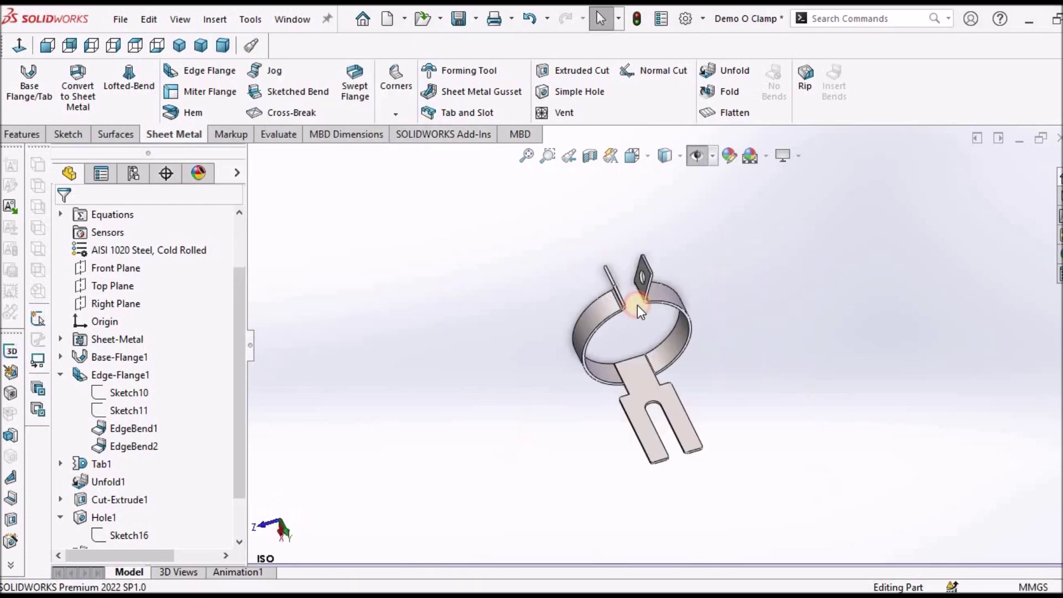
scroll(736, 346, "down", 5)
scroll(735, 346, "up", 5)
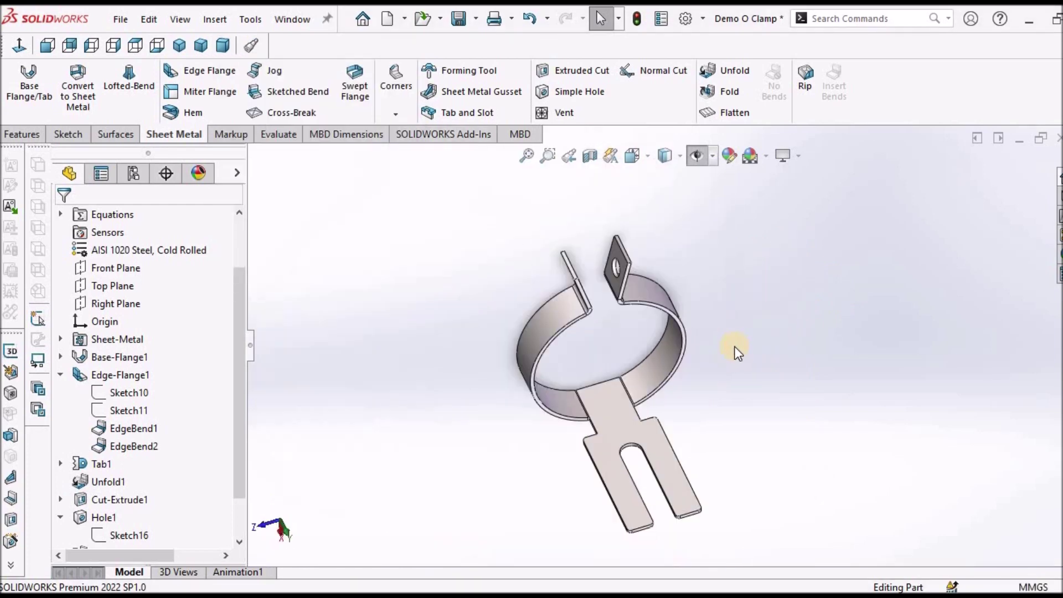
middle_click_drag(734, 347, 725, 348)
key("space")
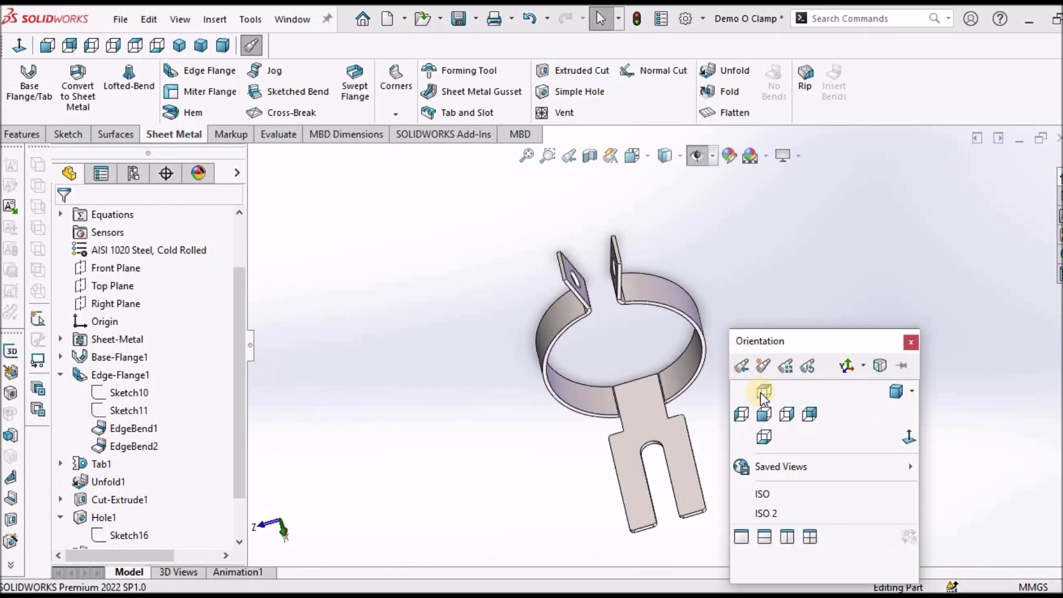
left_click(769, 512)
middle_click_drag(874, 364, 944, 379)
key("space")
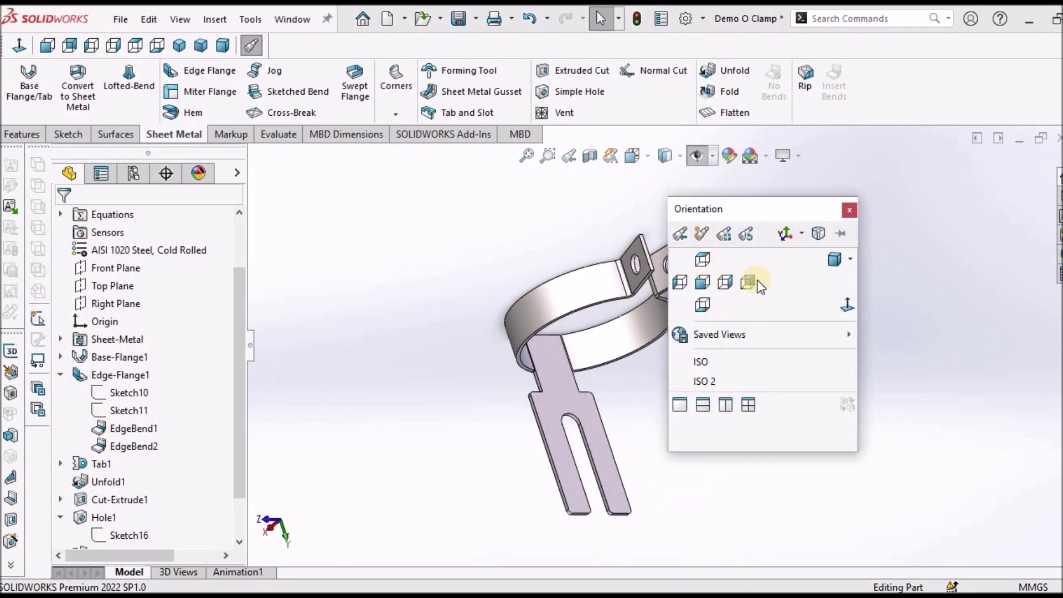
left_click(834, 260)
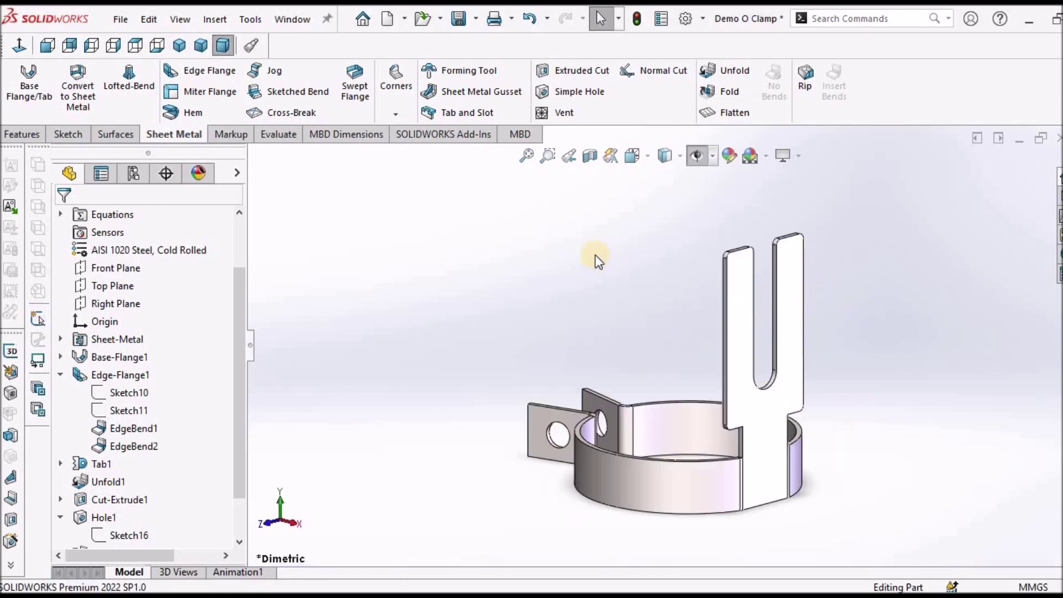
scroll(579, 254, "up", 3)
middle_click_drag(579, 254, 272, 64)
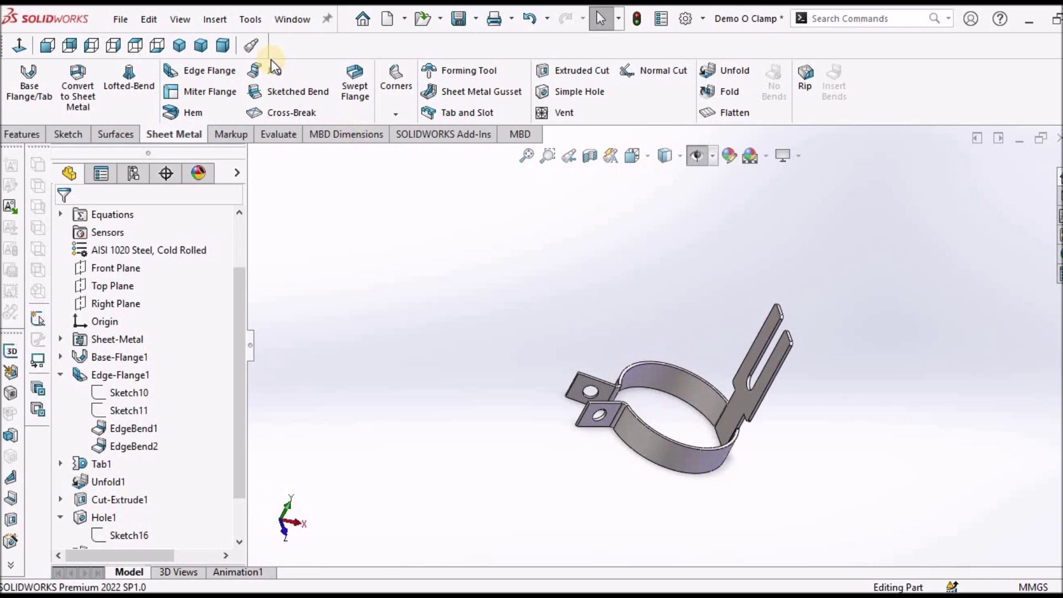
left_click(224, 48)
Flatten the clamp and inspect its flat pattern, a straight forked strip with end holes.
left_click(731, 113)
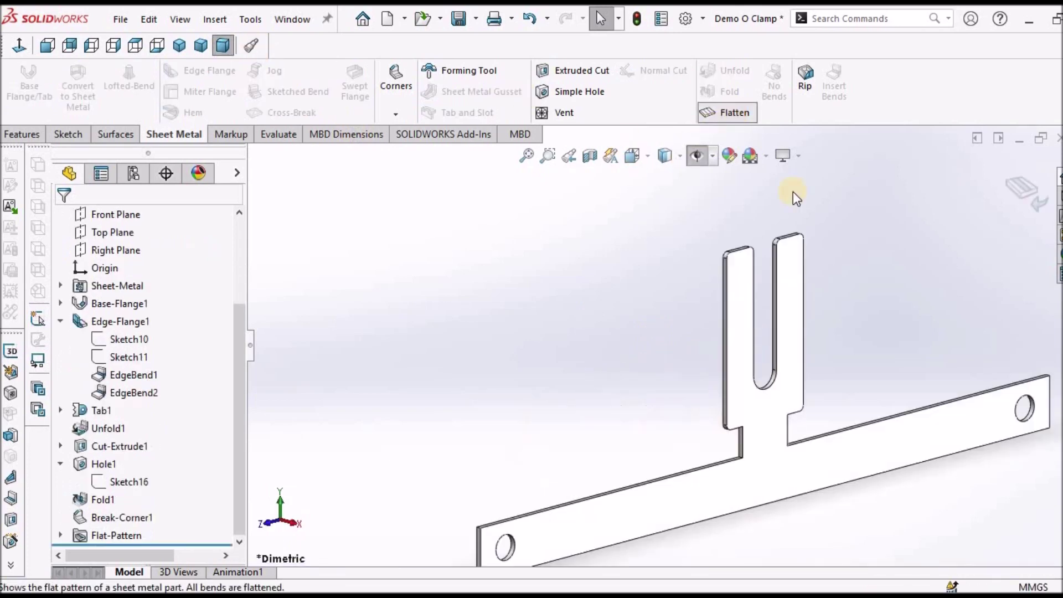
scroll(679, 321, "down", 4)
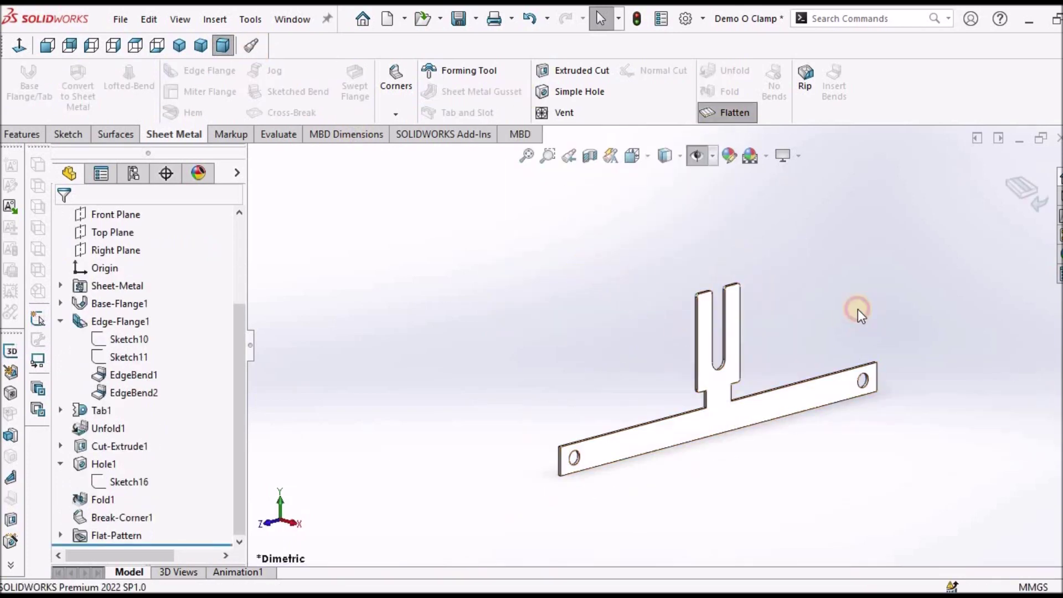
mouse_move(808, 364)
middle_mouse_down()
mouse_move(803, 309)
mouse_move(747, 268)
mouse_move(778, 289)
mouse_move(766, 351)
mouse_move(726, 293)
middle_mouse_up()
Refold the clamp into its formed state and show it in the saved ISO view.
left_click(728, 113)
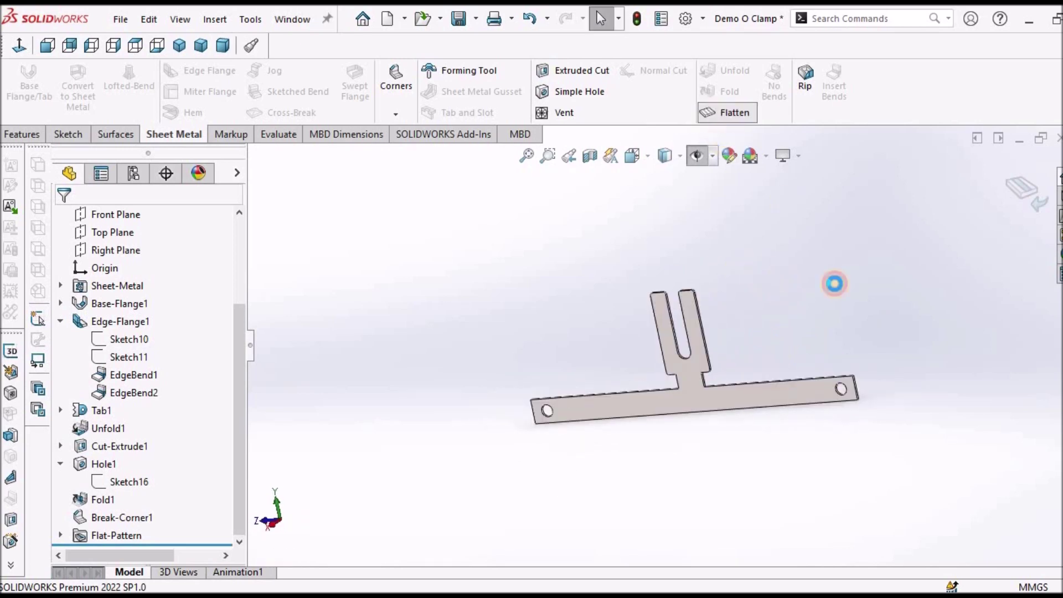
left_click(223, 47)
key("space")
left_click(485, 366)
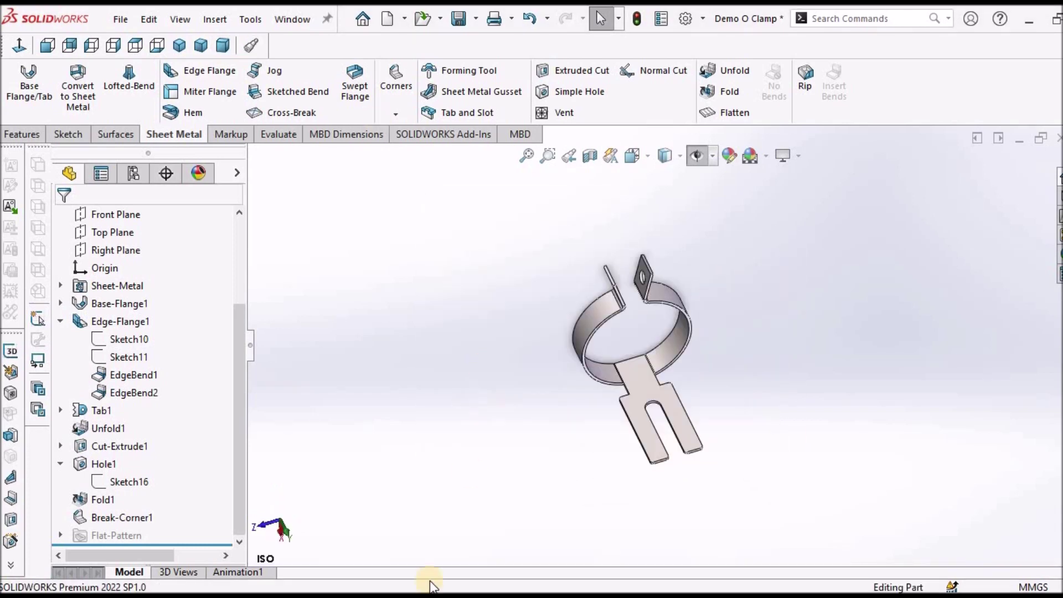